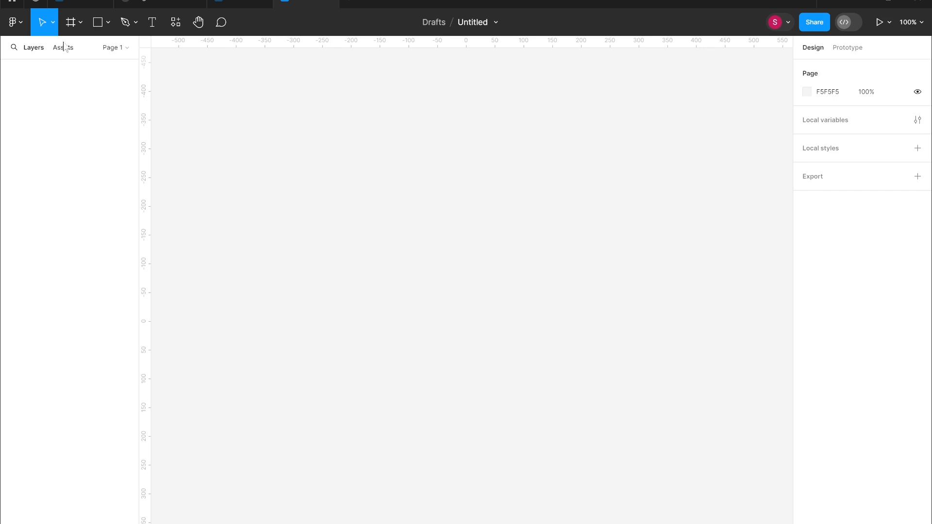
Create two Android Large frames, 360 × 800, side by side on the canvas.
click(80, 20)
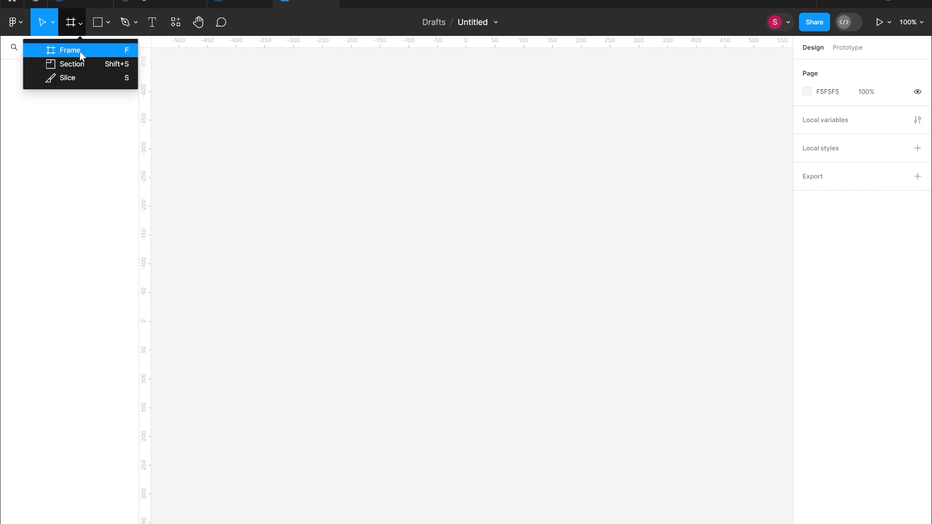
click(80, 52)
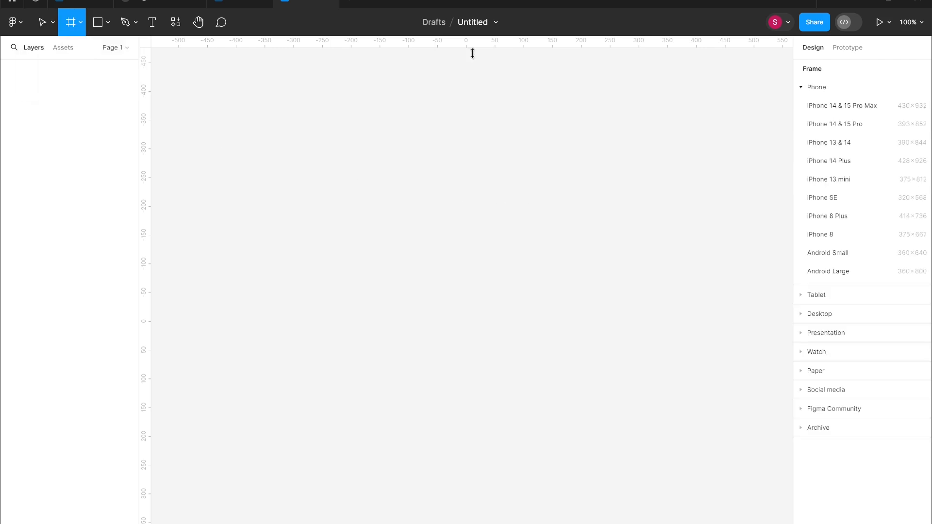
click(877, 272)
drag(513, 250, 781, 249)
scroll(774, 244, right, 3)
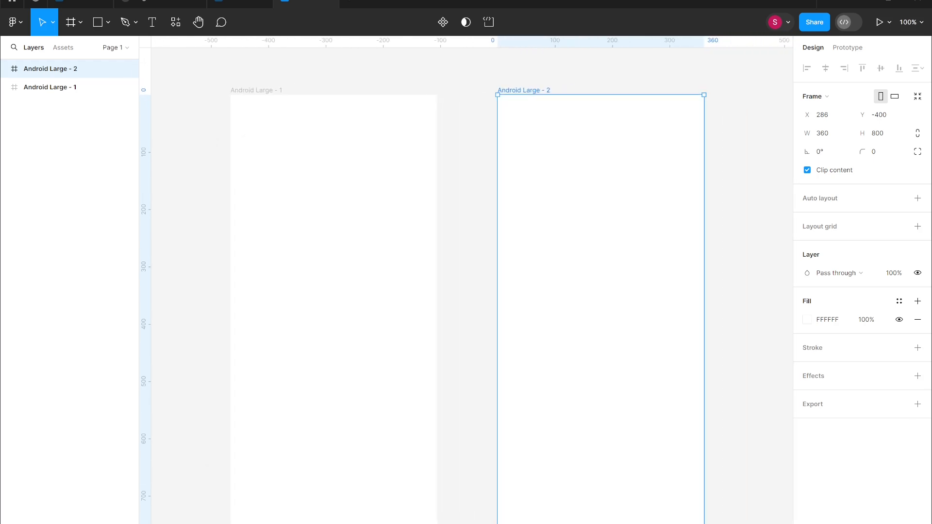
Draw a rectangle about 175 × 300 in the middle of the first frame.
key(r)
drag(289, 245, 314, 286)
drag(350, 333, 391, 417)
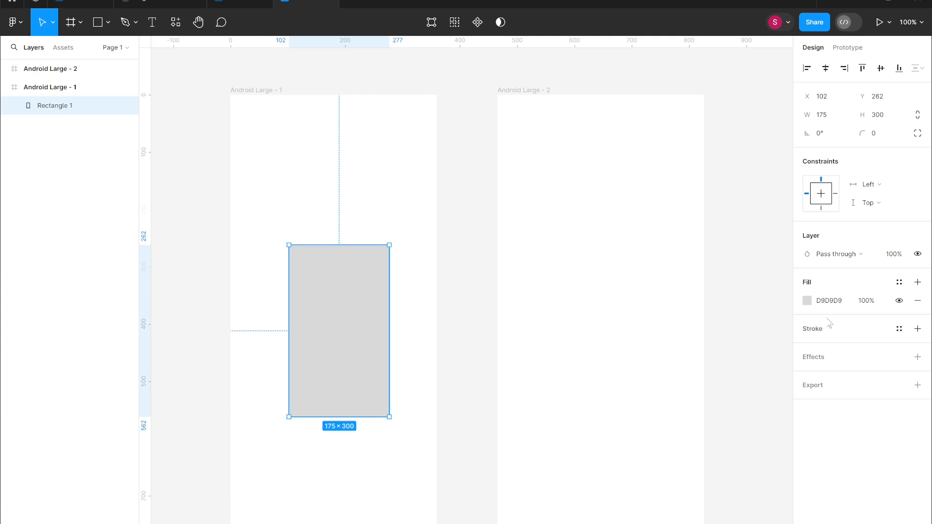
Fill the rectangle in the first frame with a red colour.
click(806, 300)
click(737, 365)
click(465, 135)
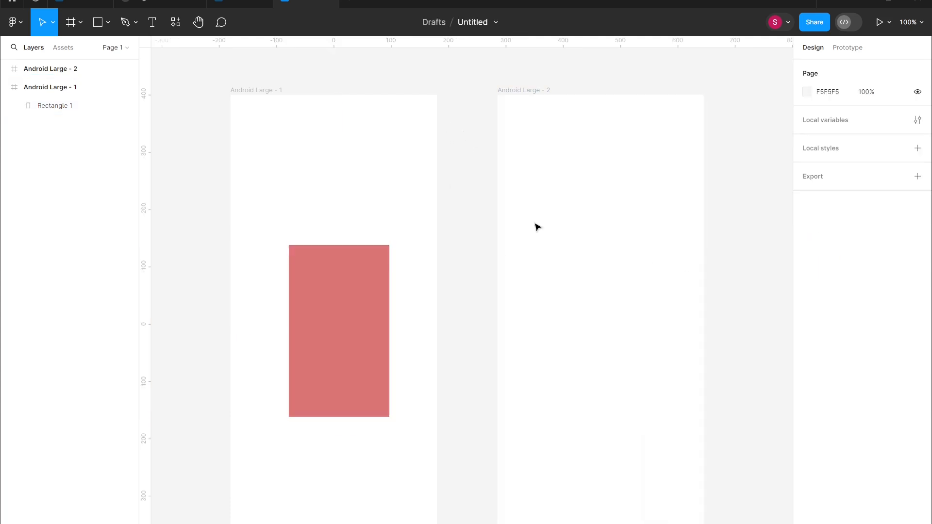
Draw a rectangle about 249 × 56 in the second frame and fill it green, 66C047.
key(r)
drag(539, 298, 681, 329)
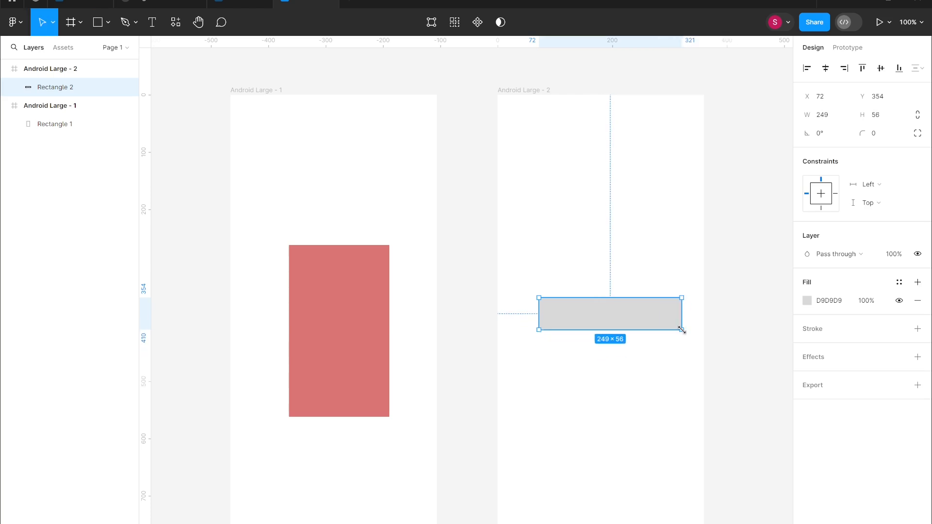
click(807, 300)
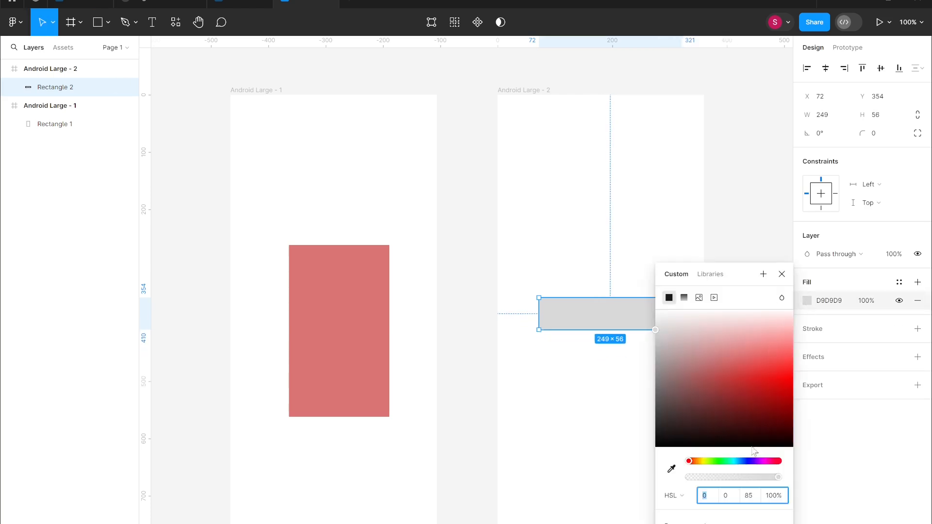
click(715, 463)
drag(725, 415, 722, 381)
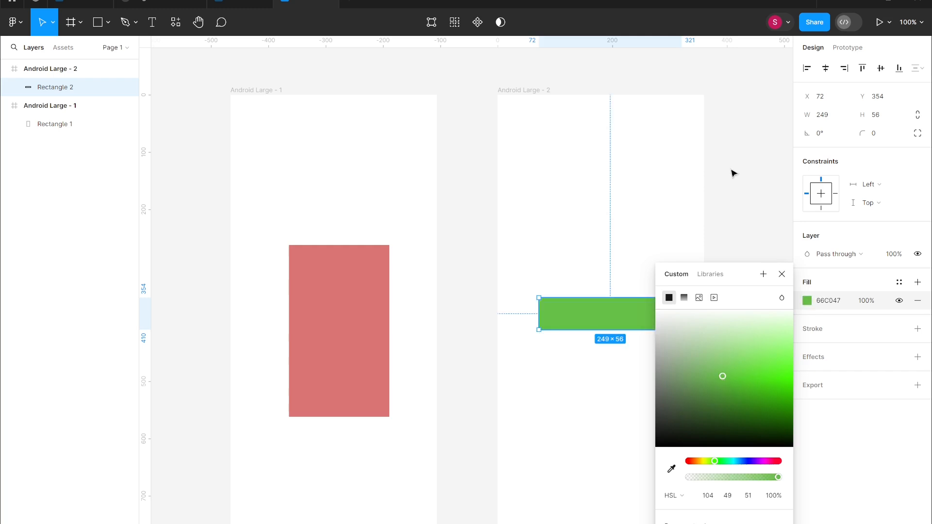
click(750, 182)
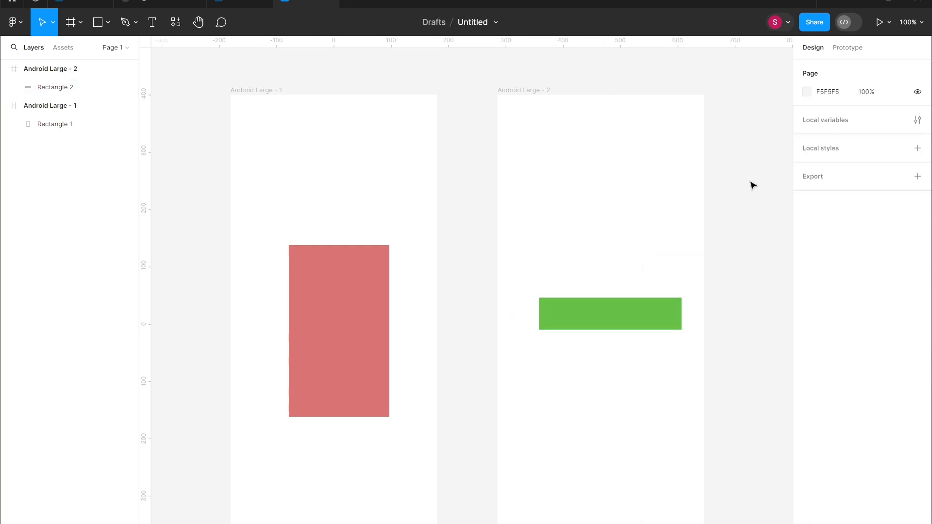
In prototype mode, connect the first frame to the second frame with a navigation interaction.
click(852, 51)
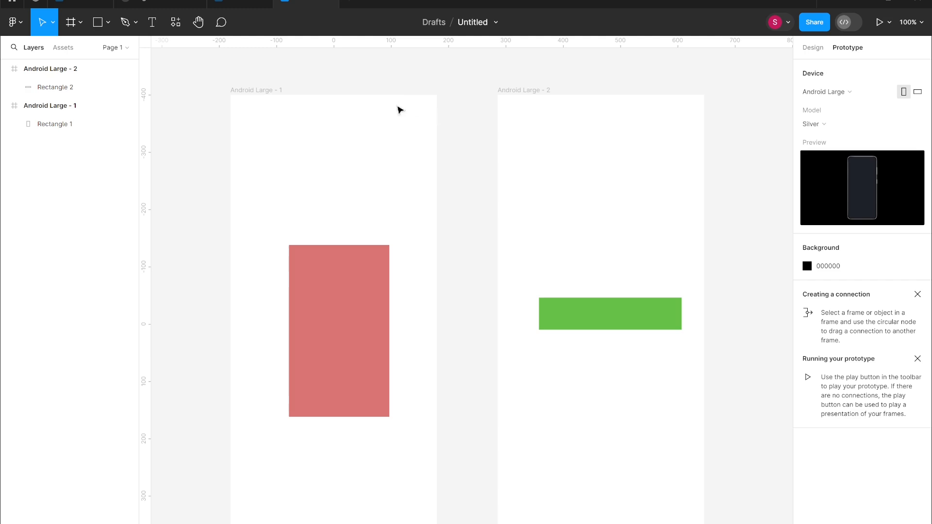
click(102, 106)
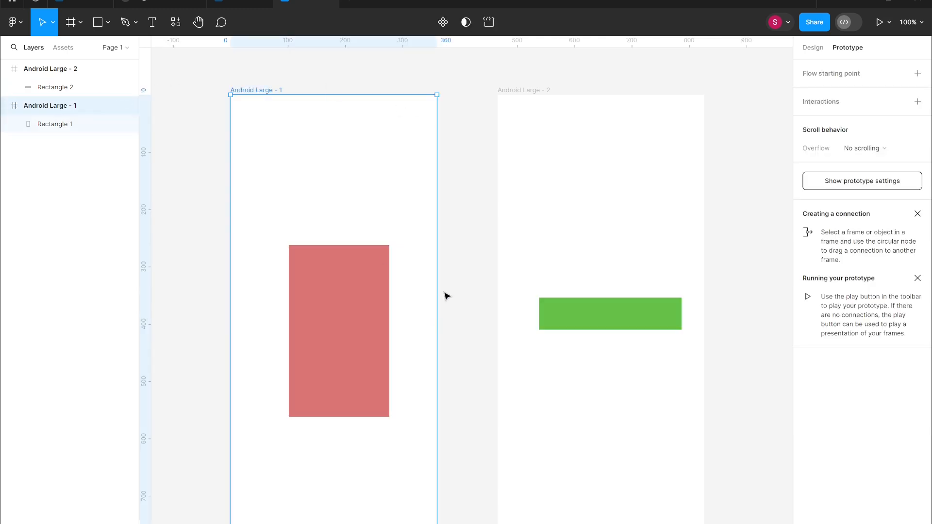
drag(437, 324, 523, 330)
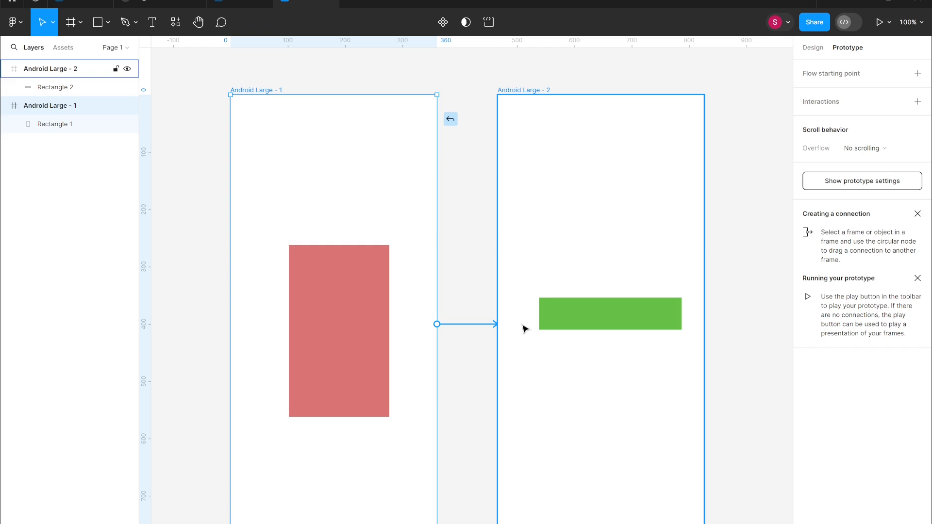
drag(524, 329, 524, 329)
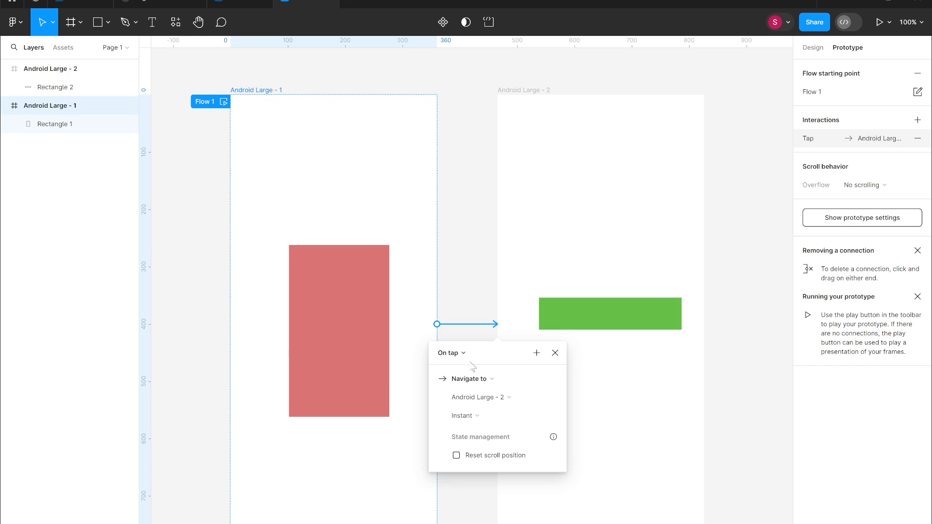
click(493, 314)
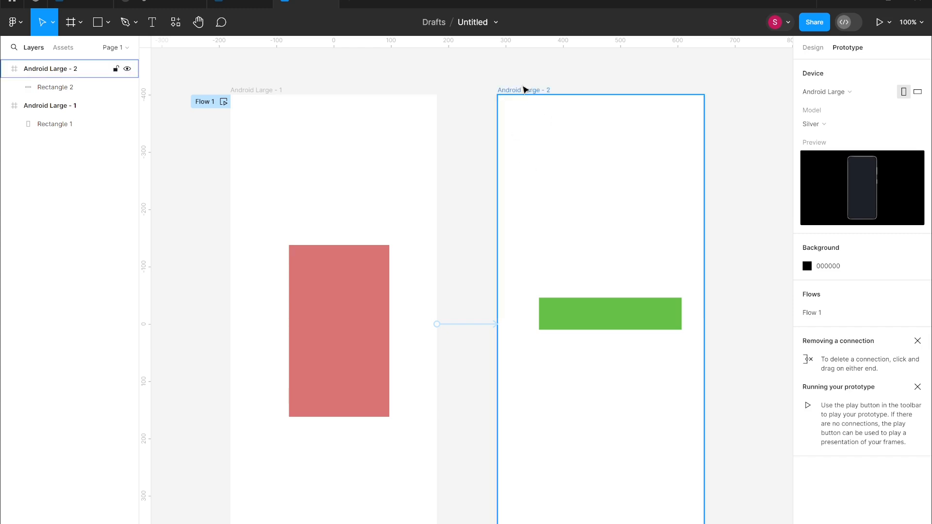
Examine the interaction settings of the connection between the two frames.
click(524, 90)
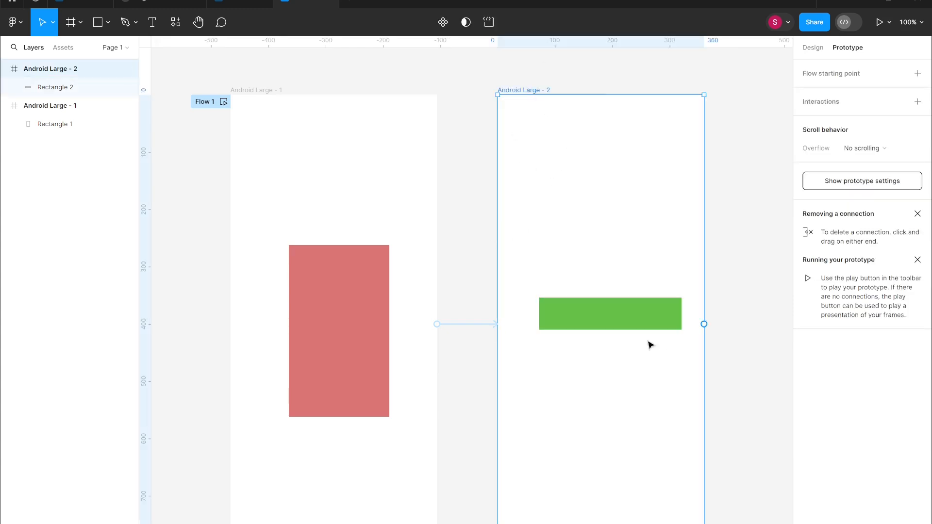
click(483, 301)
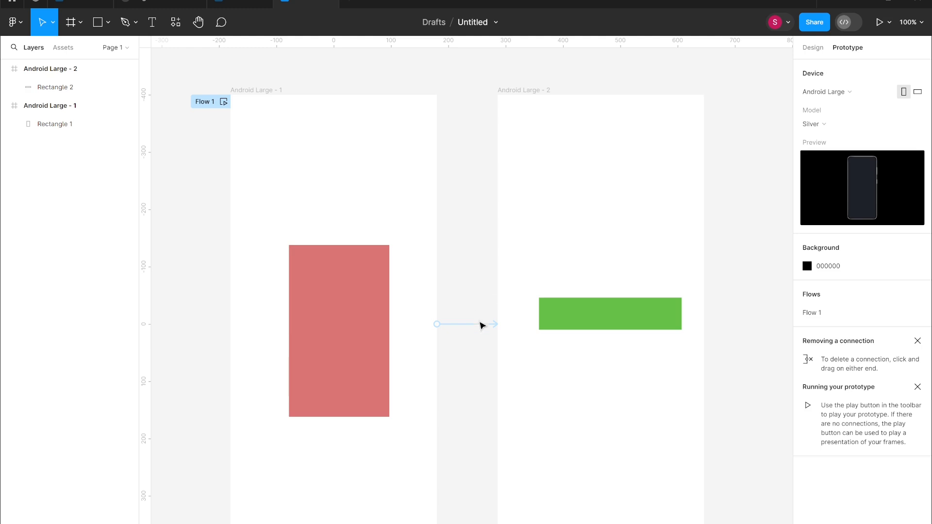
click(475, 325)
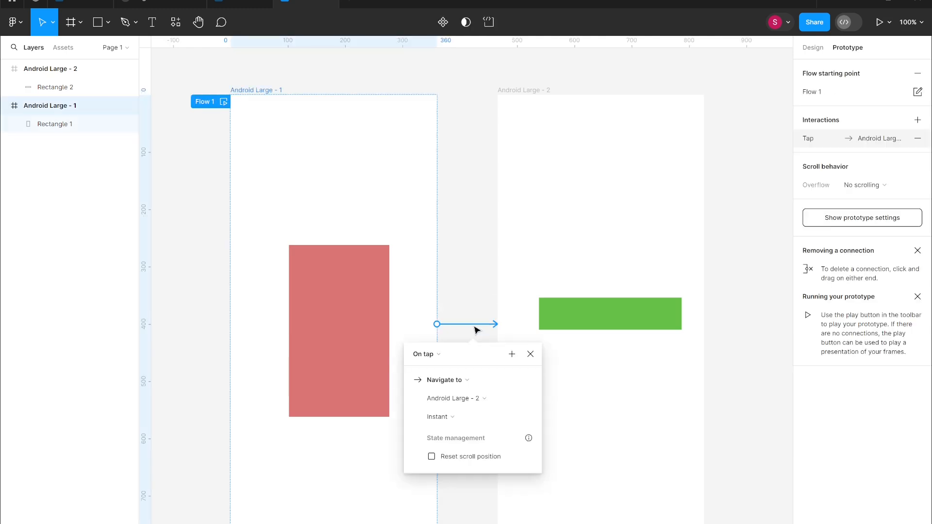
click(441, 357)
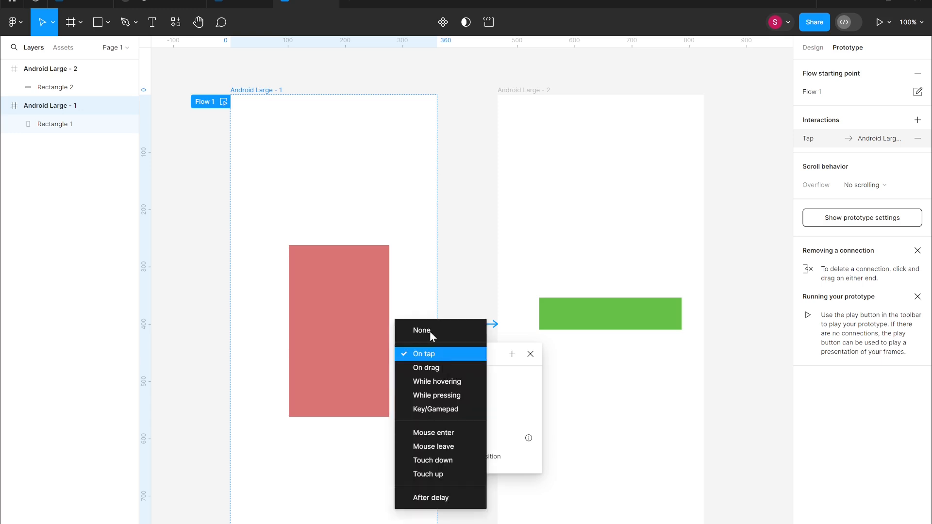
click(461, 354)
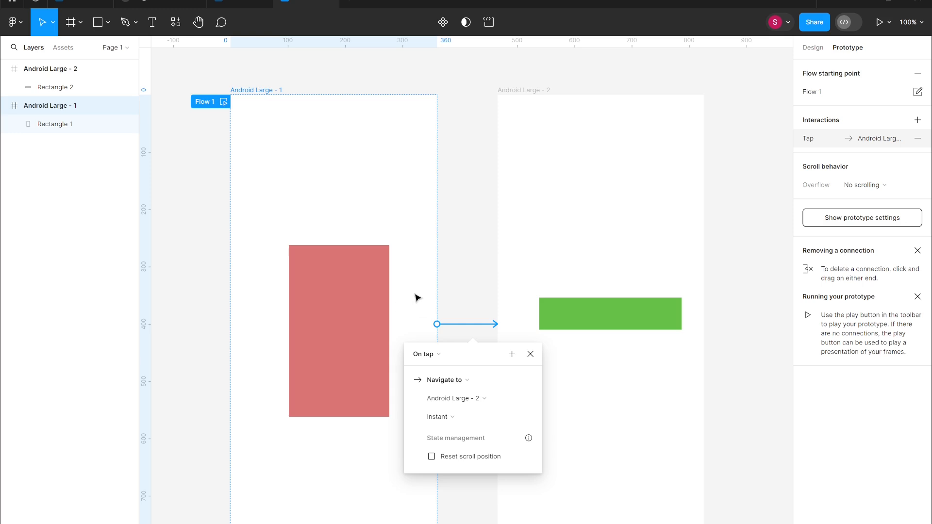
click(420, 270)
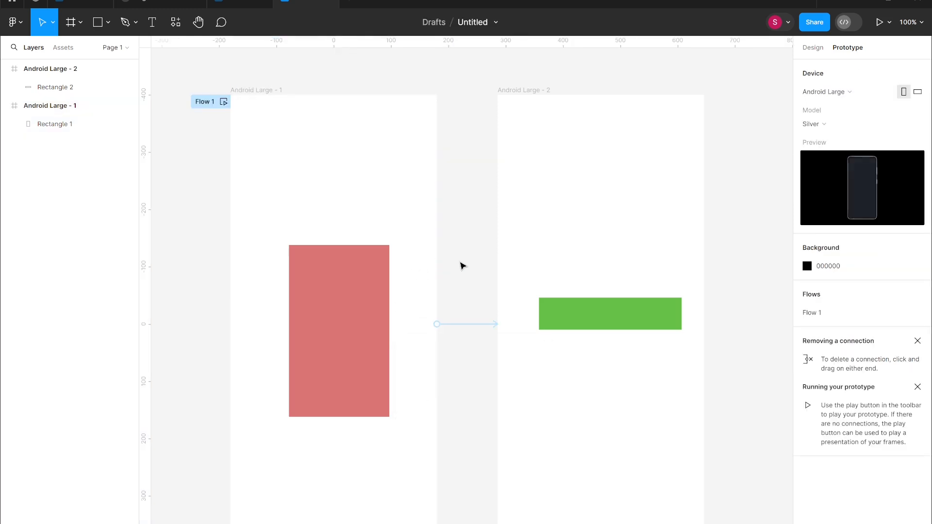
click(330, 308)
click(430, 282)
Set the connection's trigger to On drag.
click(483, 326)
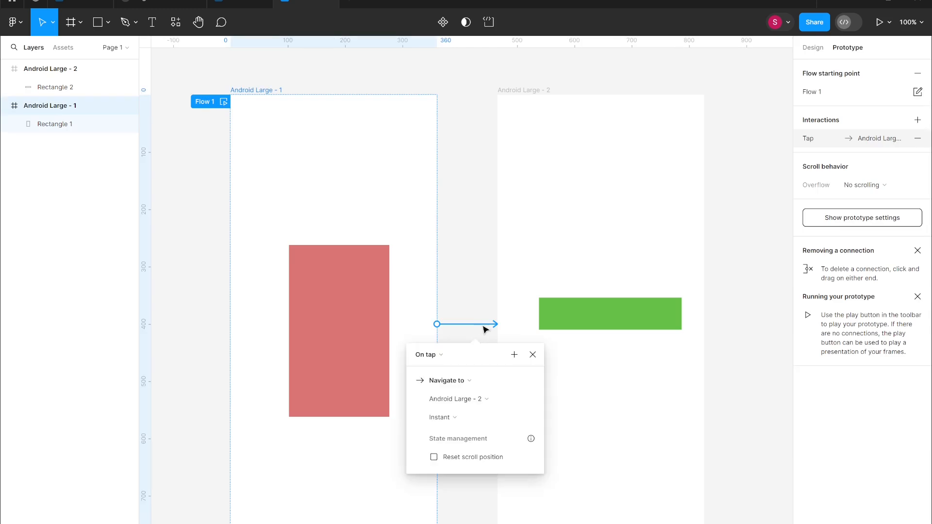
click(434, 355)
click(441, 369)
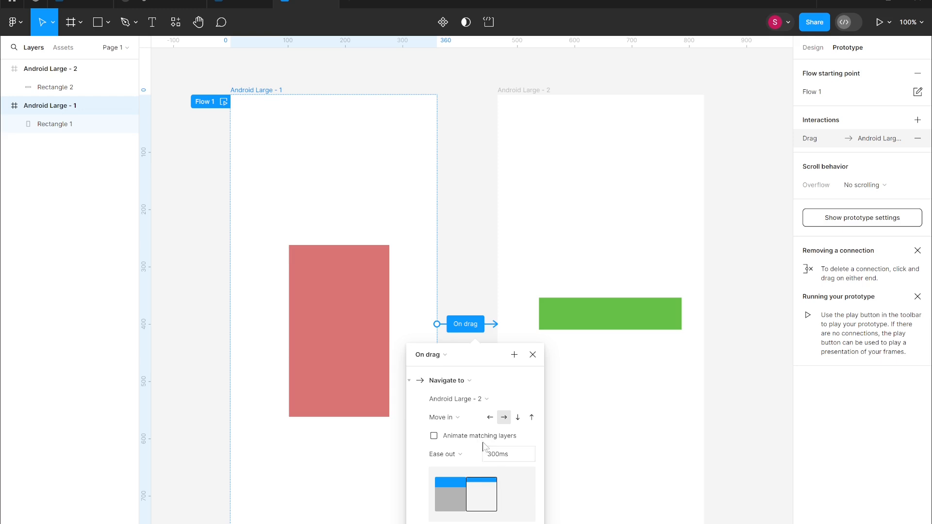
click(483, 205)
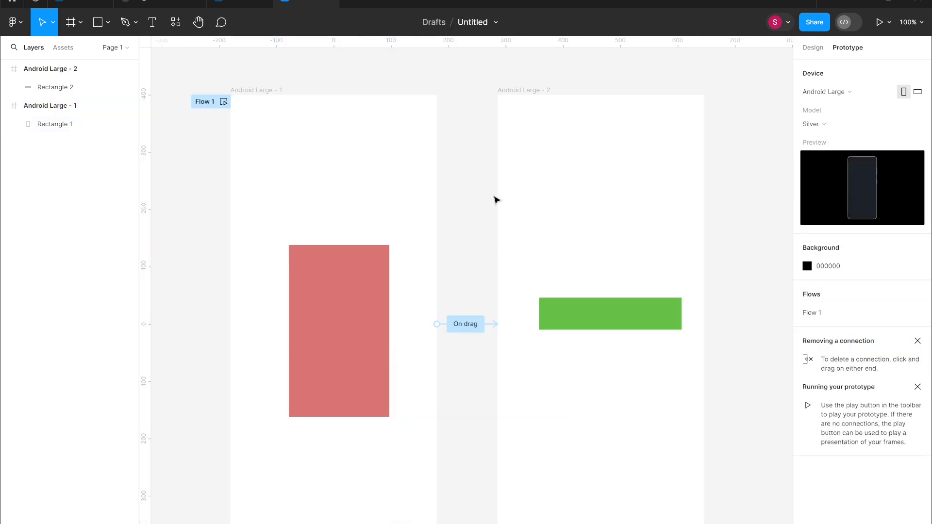
Present the prototype and swipe across the first screen to test the drag transition.
click(889, 24)
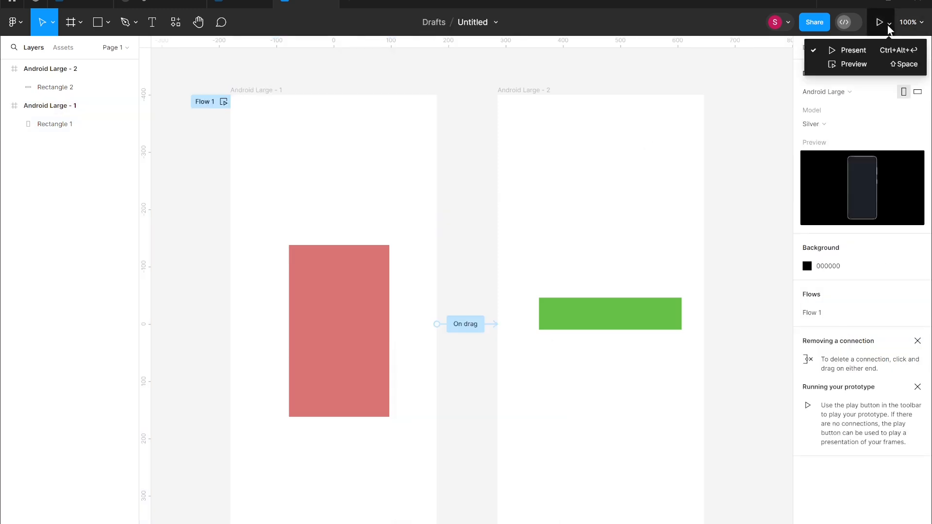
click(874, 55)
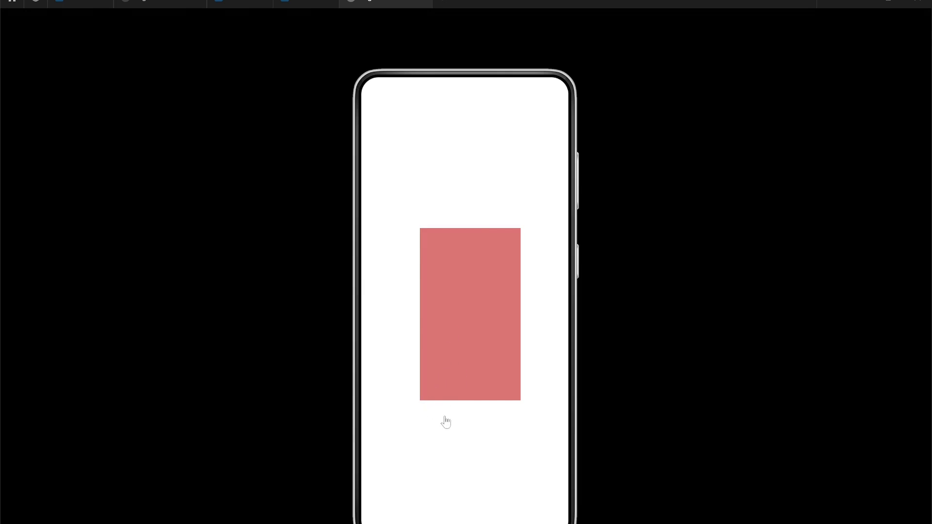
drag(446, 421, 653, 422)
click(308, 1)
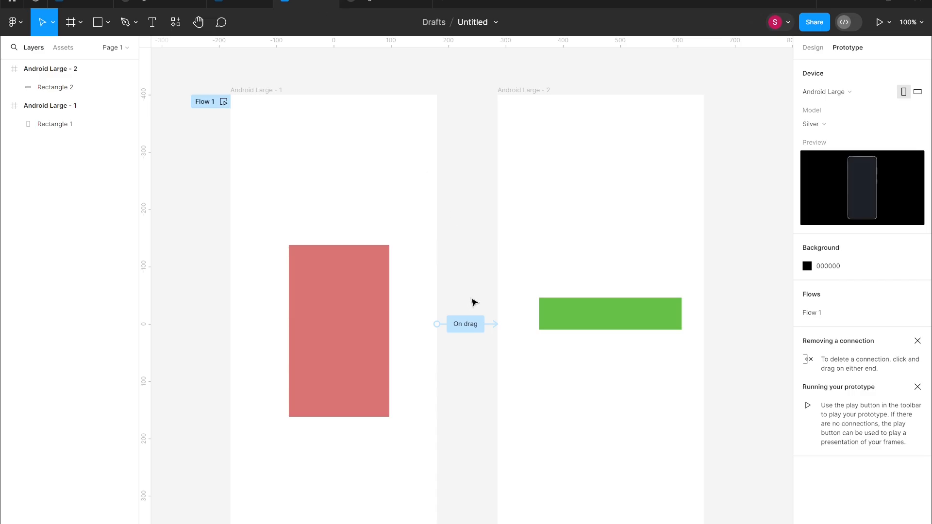
Switch the play option to Preview and open, then close, the inline prototype preview.
click(881, 21)
click(308, 2)
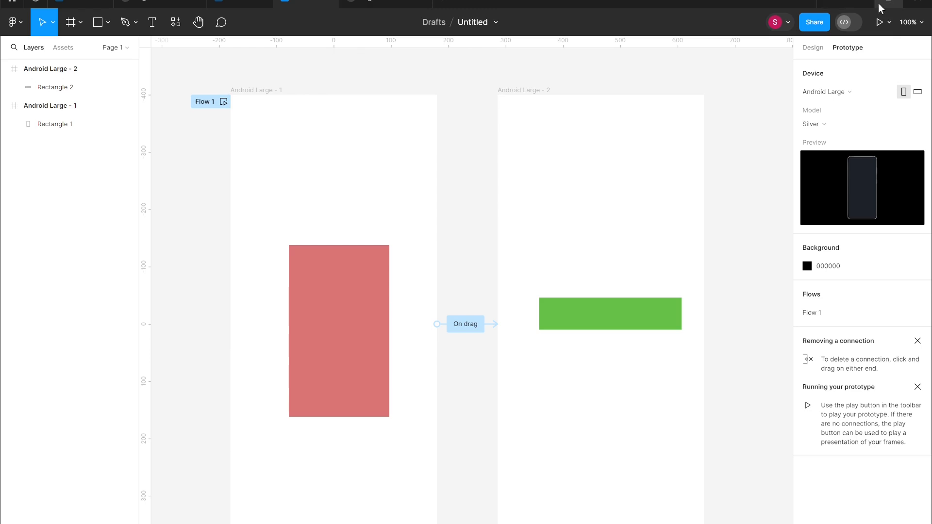
click(890, 23)
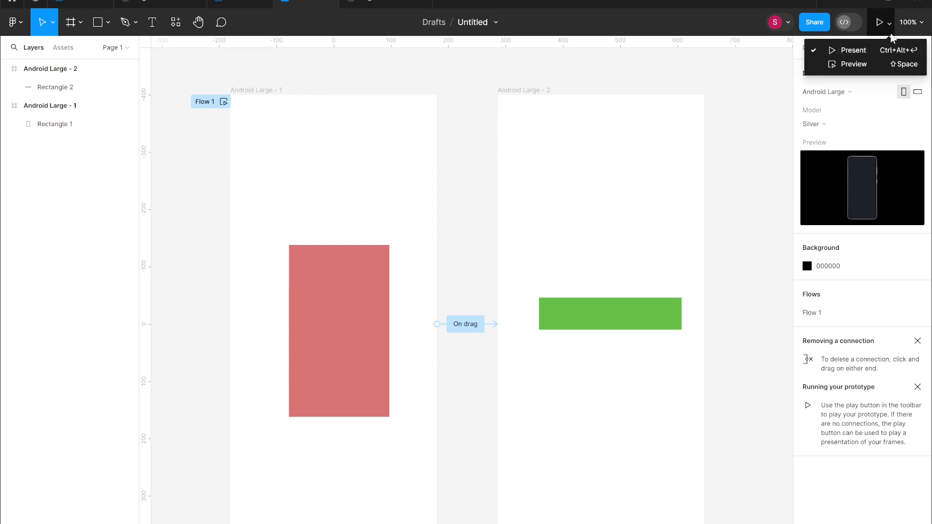
click(884, 68)
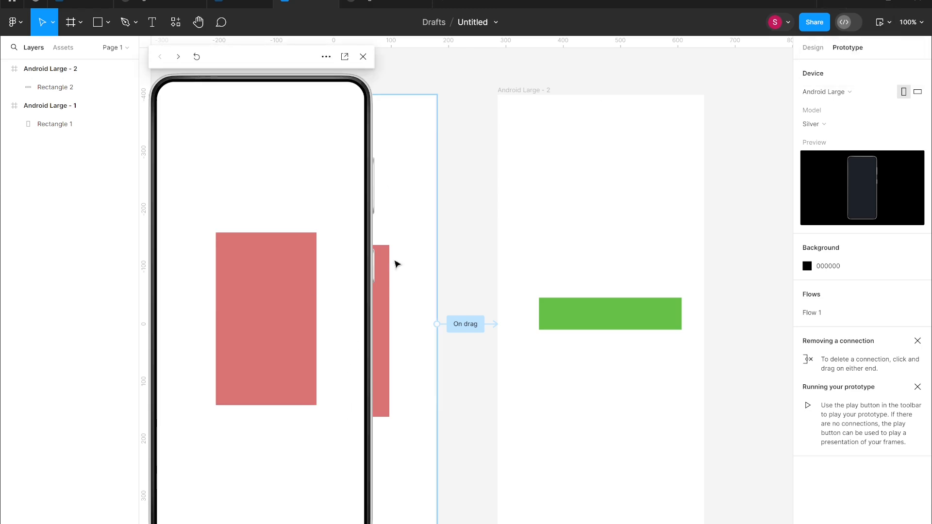
click(363, 57)
Reopen the preview and drag across the first screen to test the transition.
click(890, 24)
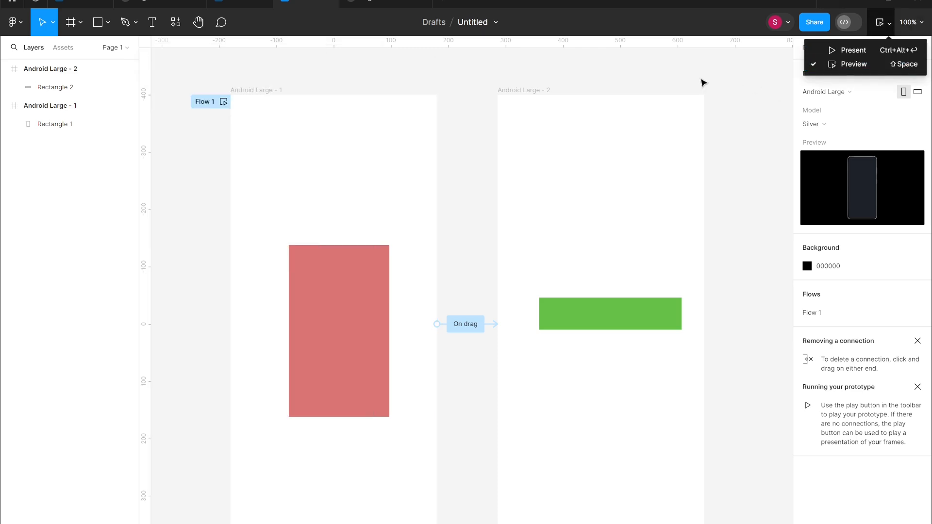
click(704, 83)
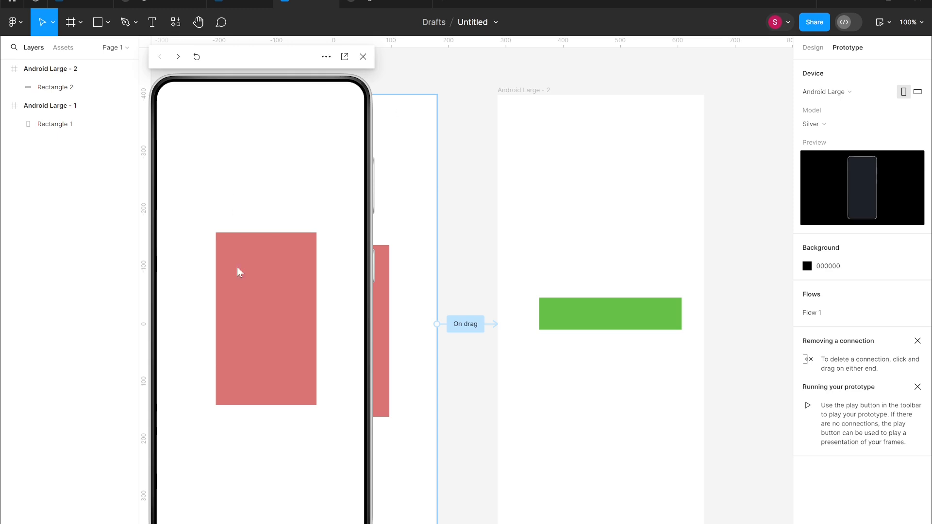
drag(279, 394, 298, 422)
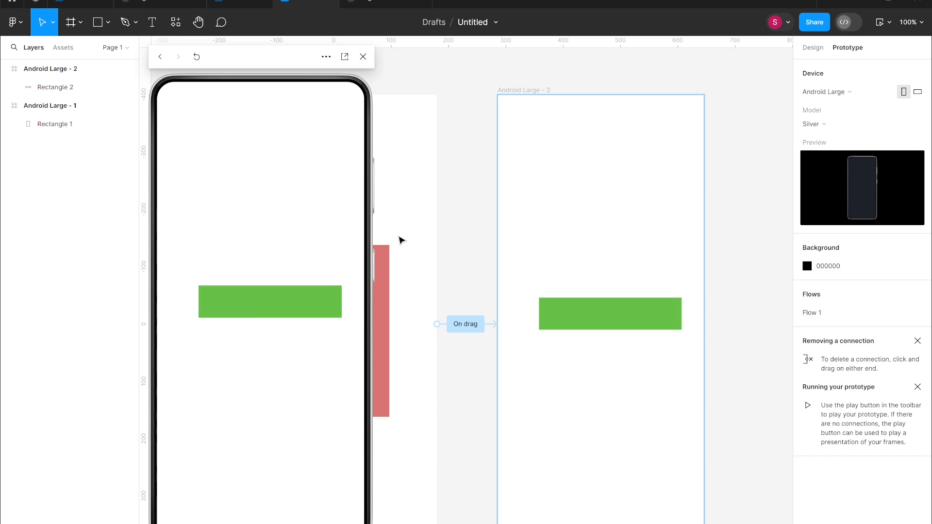
Connect the second frame back to the first frame with a navigation interaction.
click(466, 269)
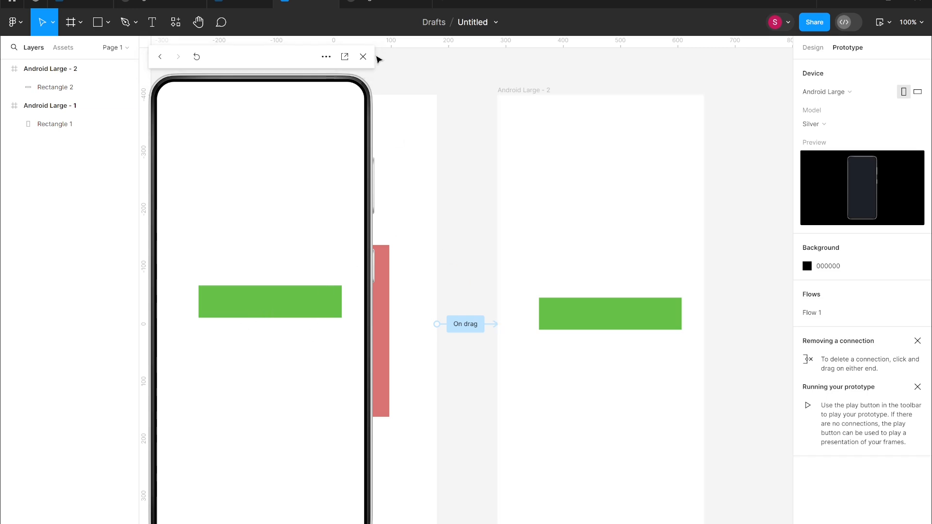
click(100, 69)
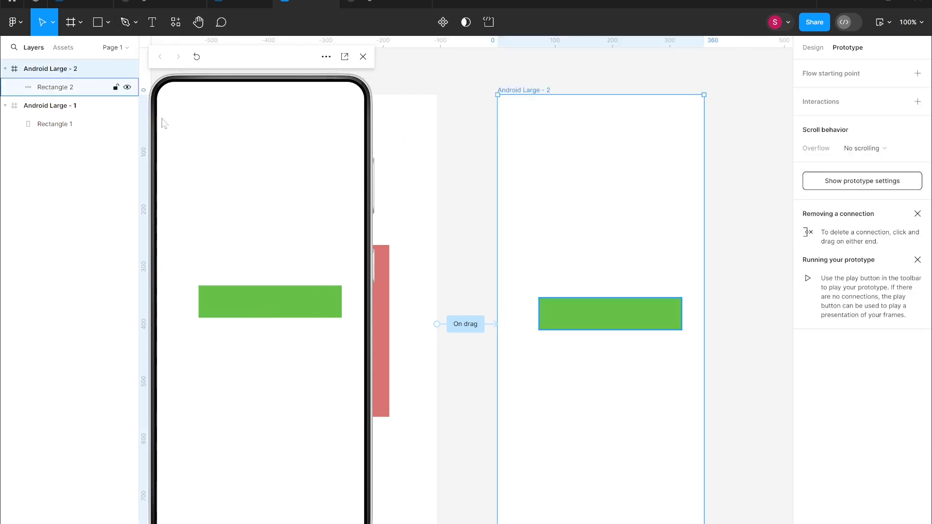
drag(498, 333, 431, 328)
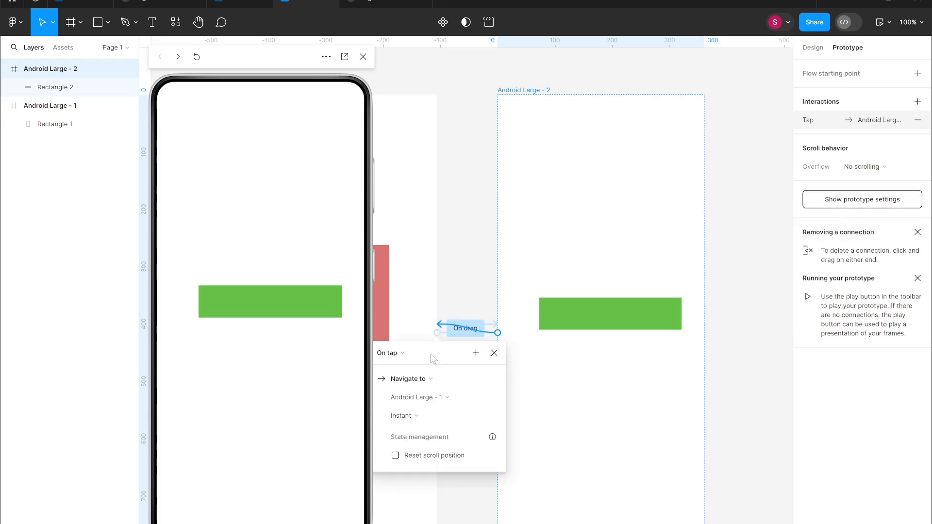
Set the return interaction's trigger from the second frame to On drag.
click(399, 353)
click(410, 368)
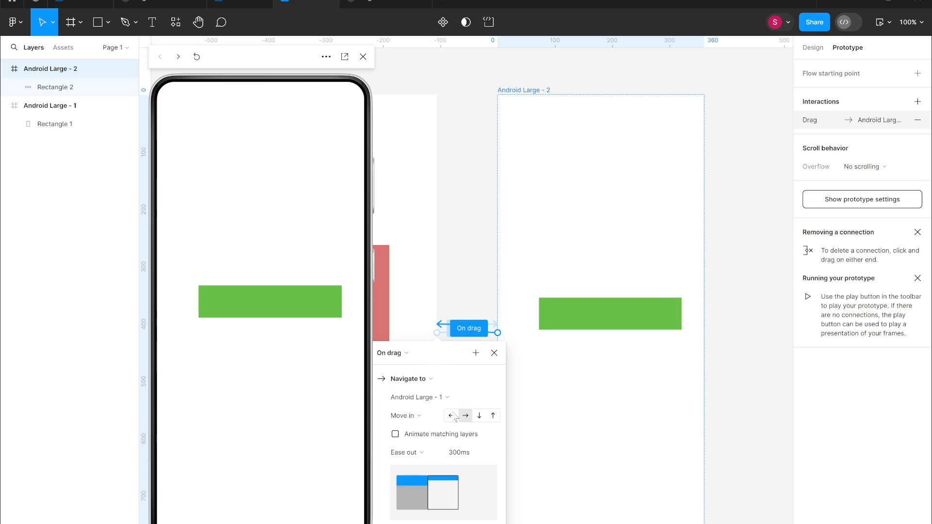
Drag across the preview screen to test the transitions and move the preview window aside.
drag(296, 343, 6, 359)
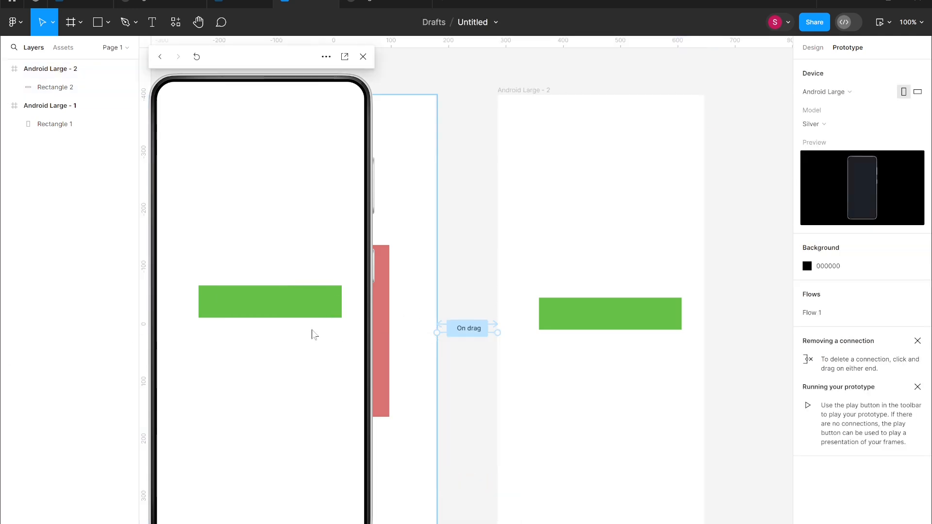
drag(339, 358, 34, 405)
drag(237, 367, 369, 345)
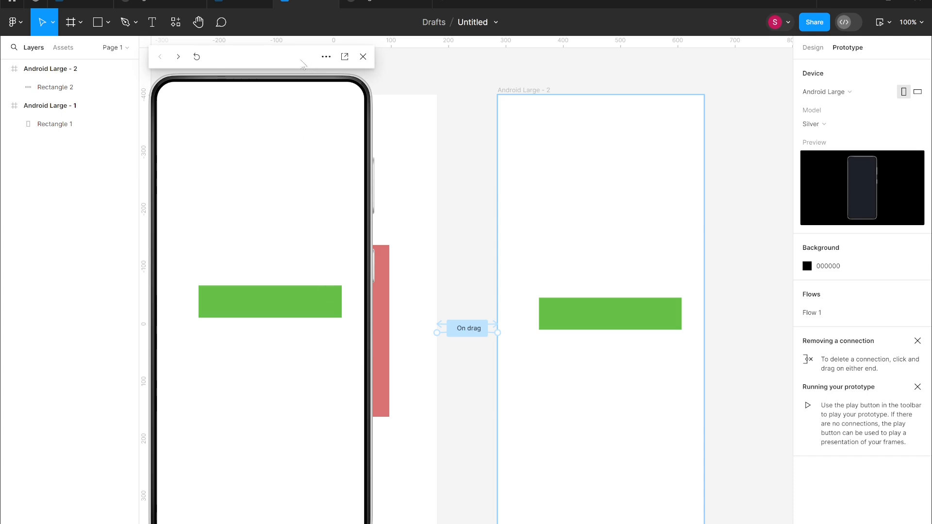
drag(252, 66, 144, 63)
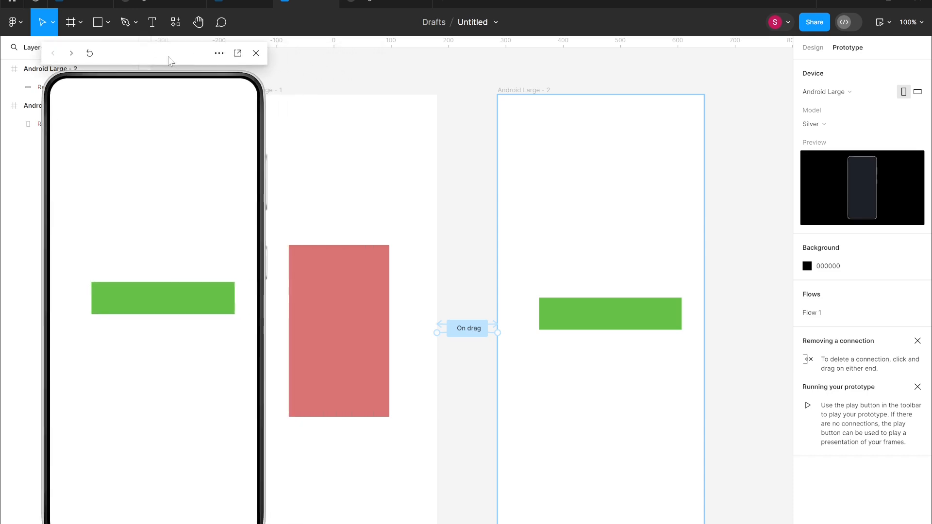
Change the first frame's interaction trigger to While hovering.
click(469, 329)
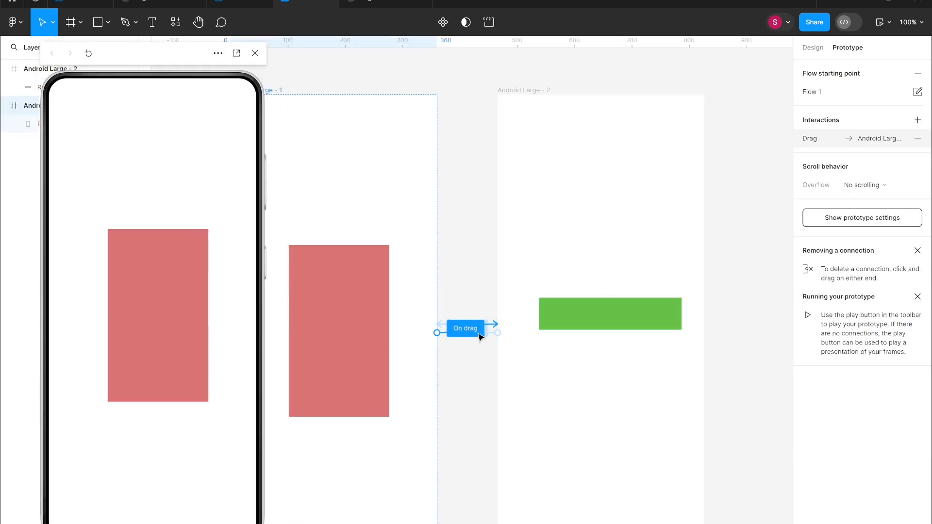
click(437, 365)
click(440, 375)
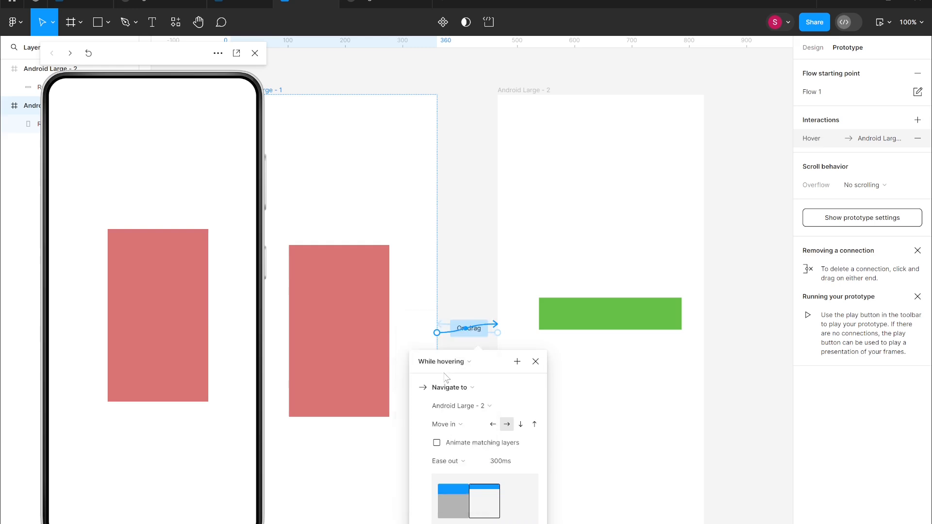
Change the return interaction's trigger to While hovering.
click(480, 333)
click(436, 364)
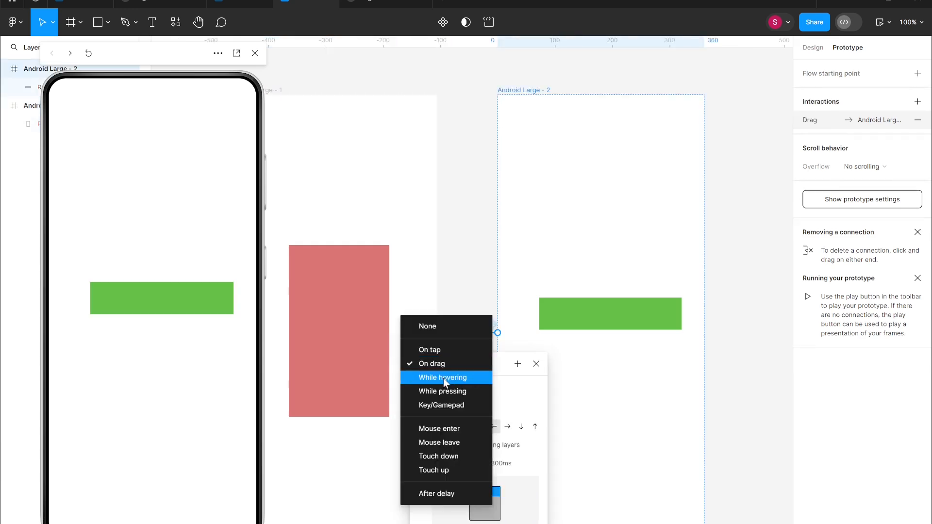
click(444, 377)
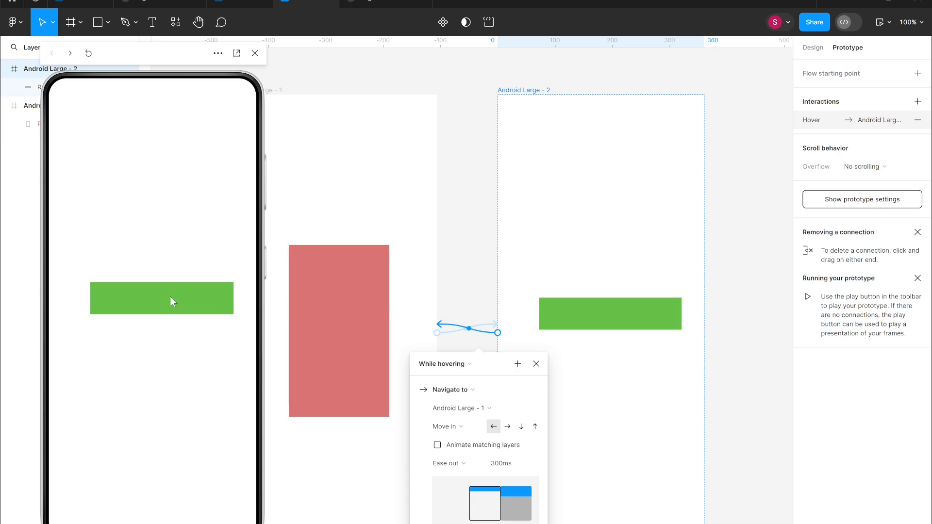
Close and reopen the preview, then hover over the screen to test the hover transitions.
click(470, 291)
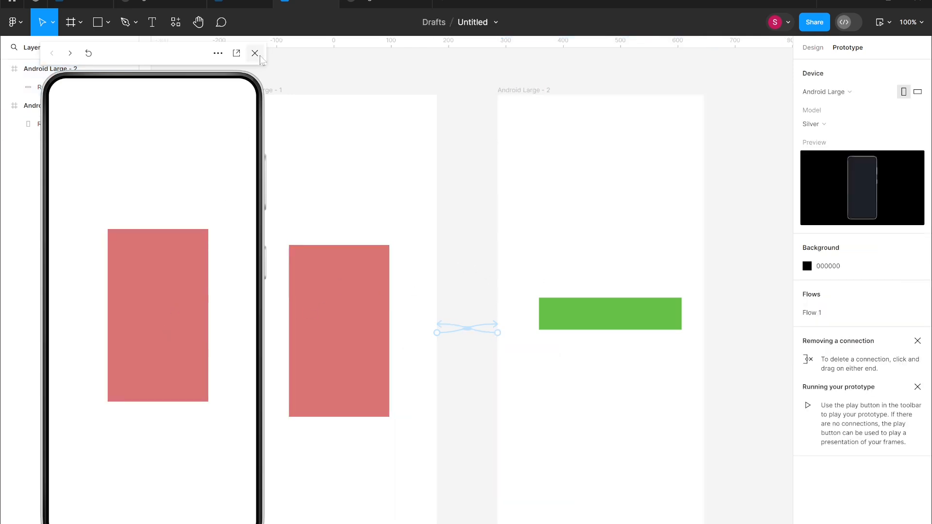
click(255, 53)
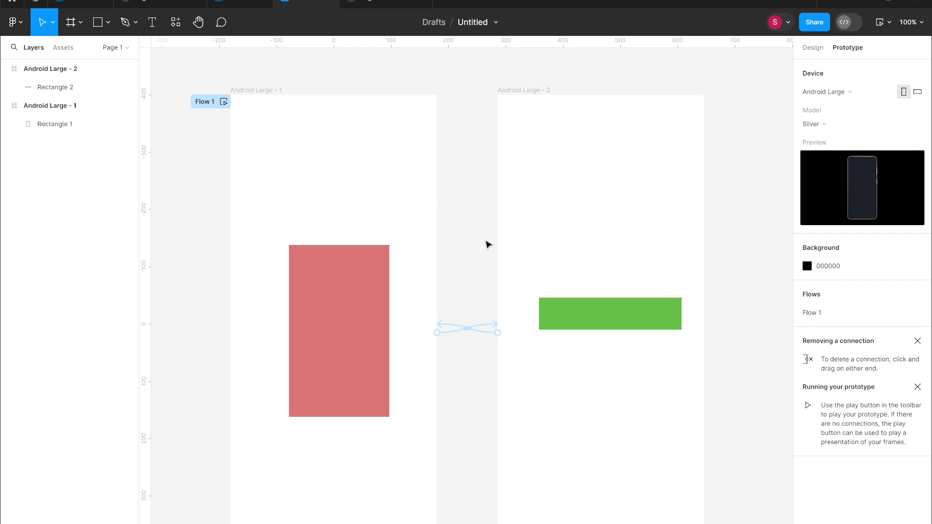
key(shift+space)
click(130, 339)
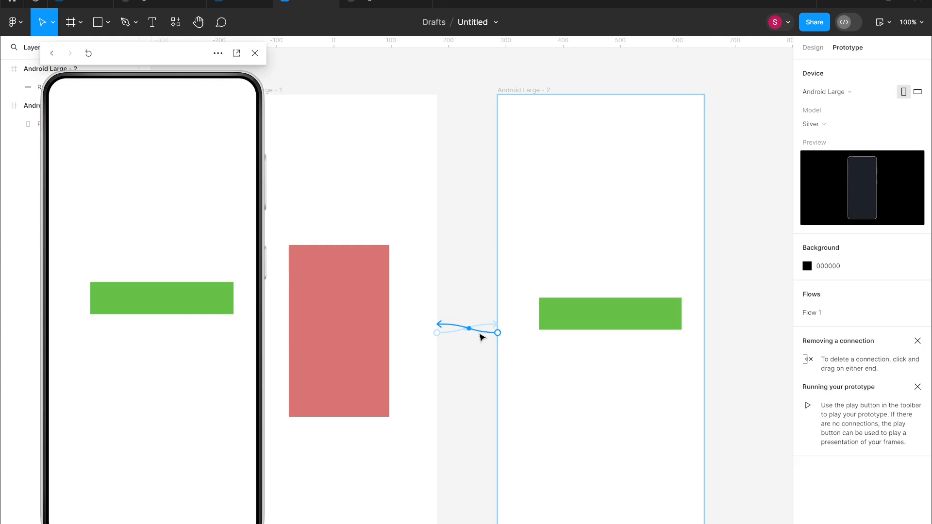
Delete the return interaction from the second frame to the first frame.
click(481, 336)
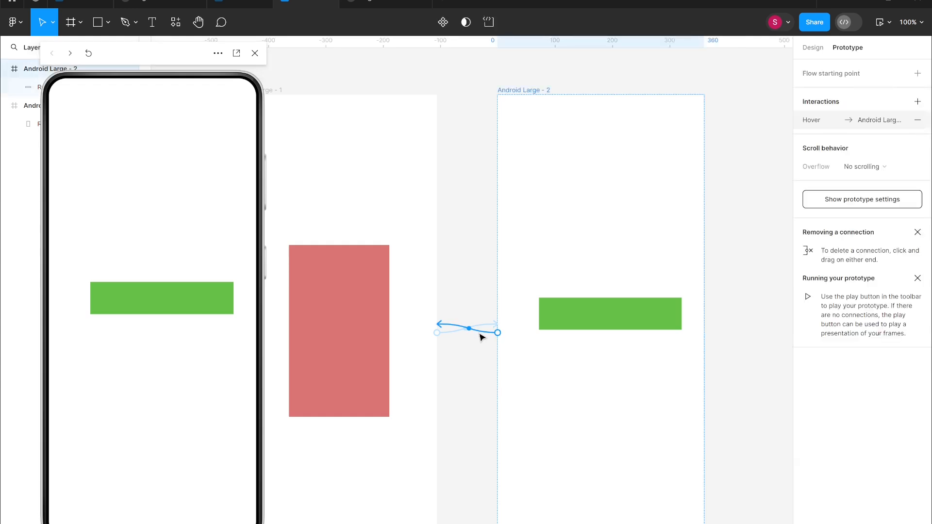
key(Delete)
click(308, 120)
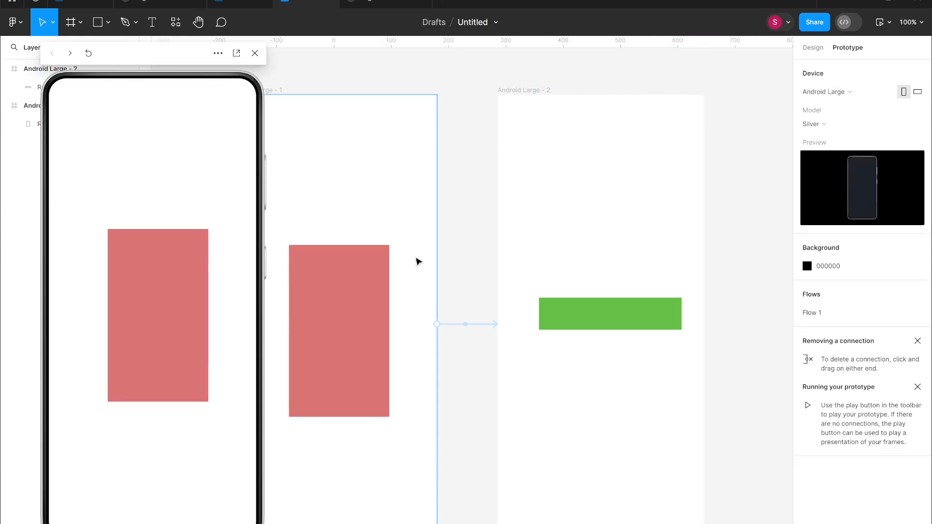
Change the first frame's interaction trigger to While pressing.
click(482, 324)
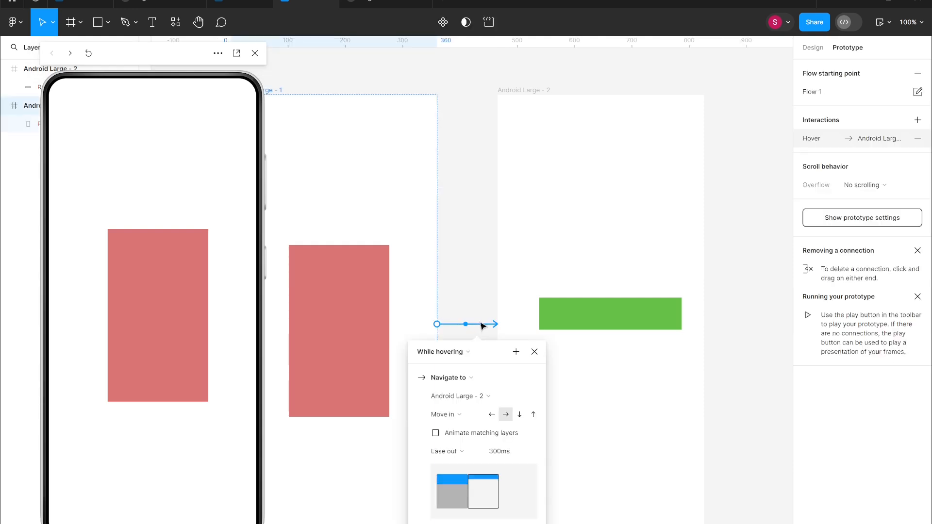
click(469, 356)
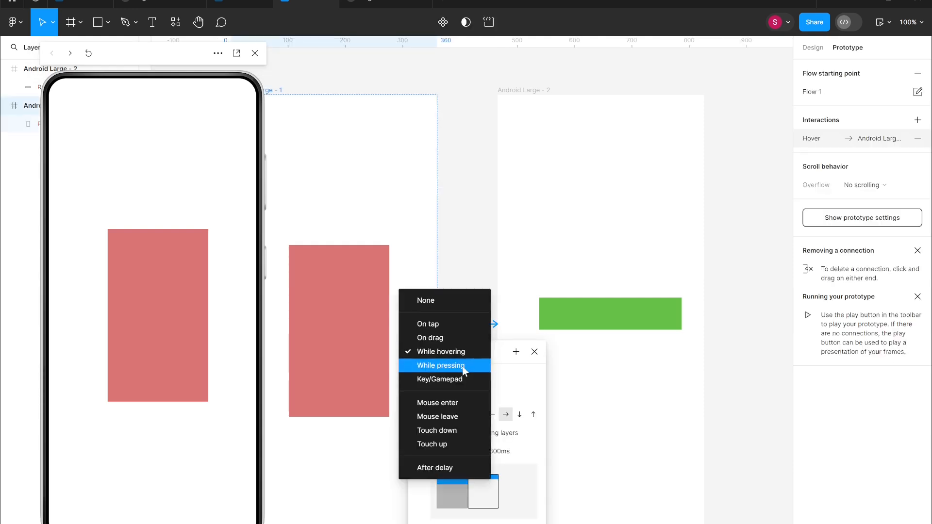
click(468, 366)
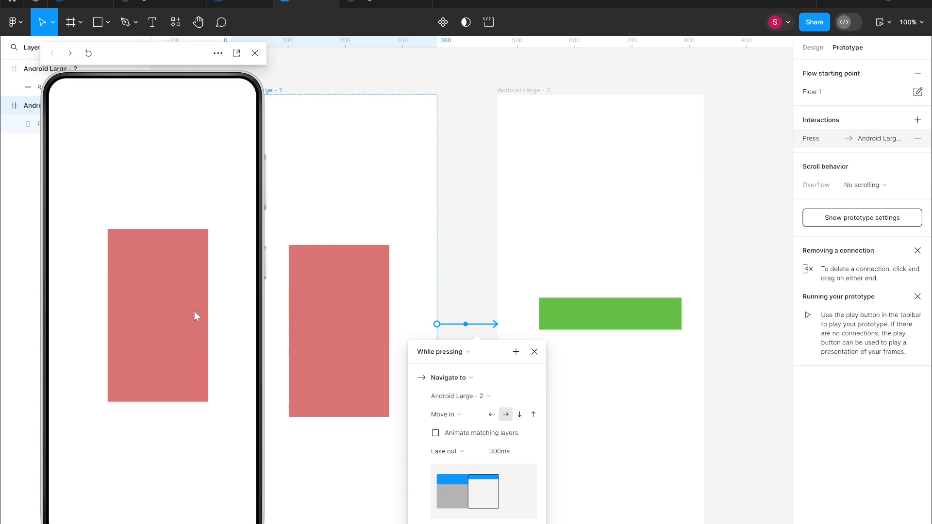
Reopen the preview, press on the screen to test the While pressing transition, and close the preview.
click(481, 257)
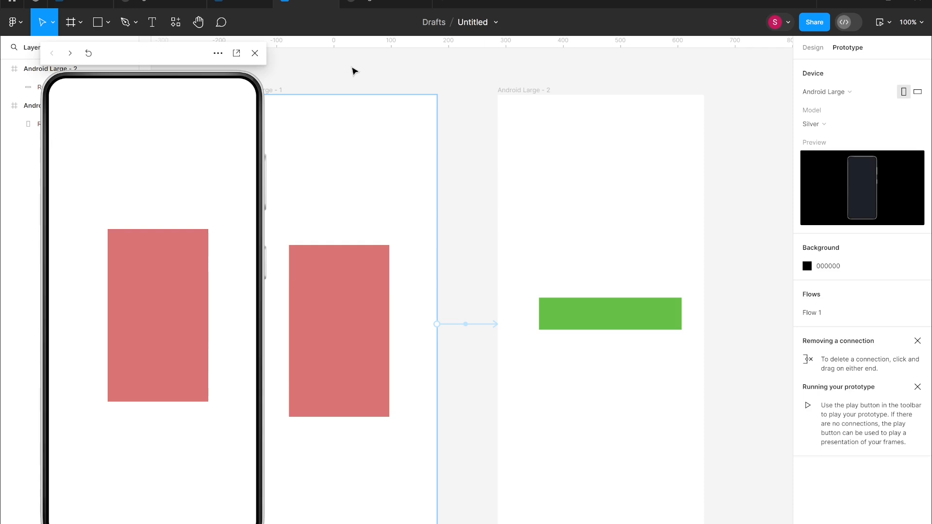
key(shift+space)
key(shift+space)
click(187, 312)
click(187, 312)
click(187, 312)
click(197, 312)
click(255, 53)
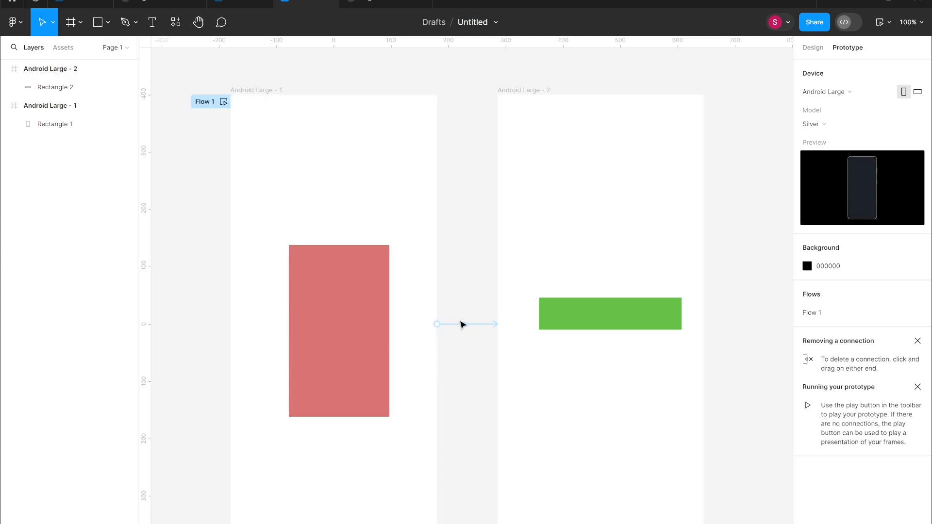
Change the interaction trigger to Key/Gamepad and assign the key Shift+O.
click(466, 325)
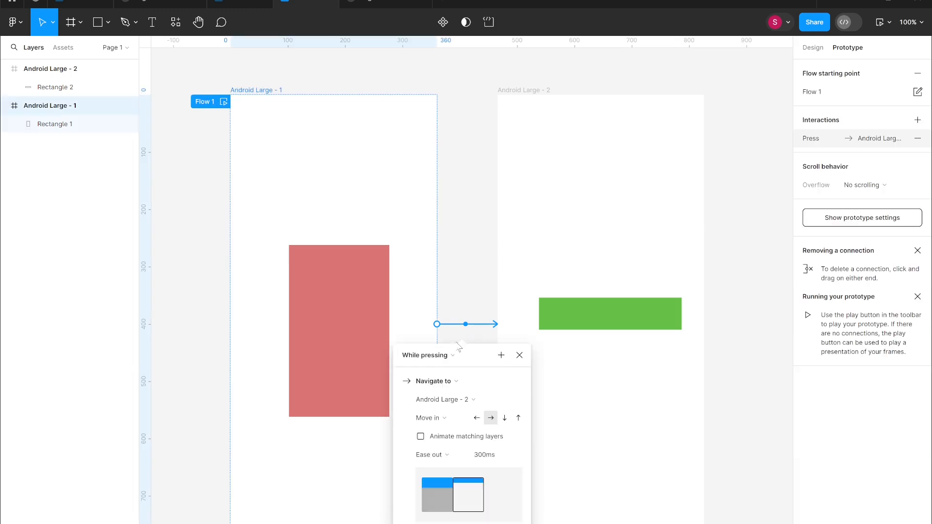
click(439, 358)
click(461, 371)
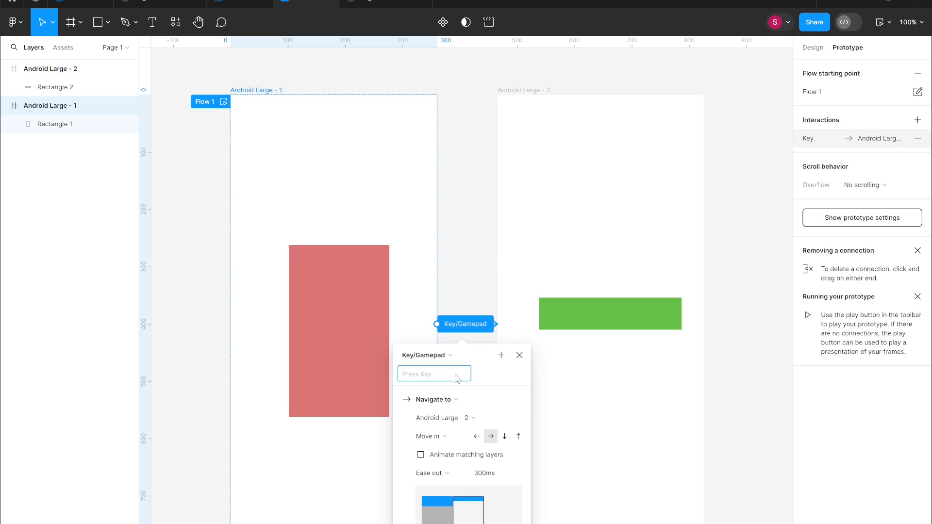
key(o)
click(411, 379)
key(shift+c)
click(467, 256)
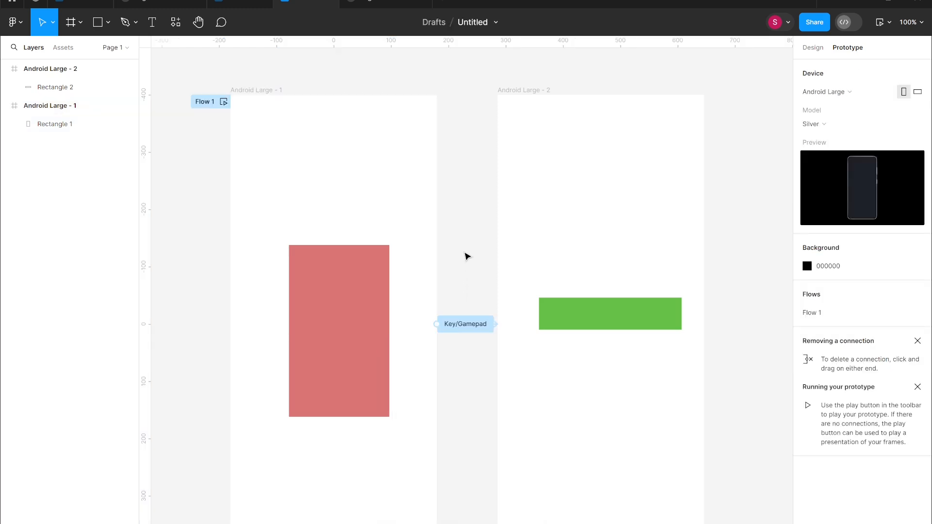
Open the preview, press the assigned key to test the transition, and close the preview.
key(shift+space)
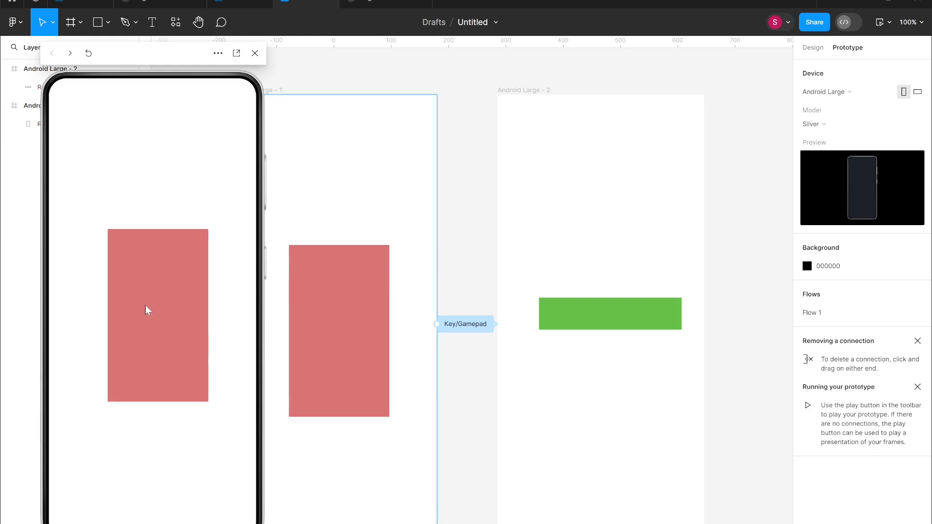
key(Return)
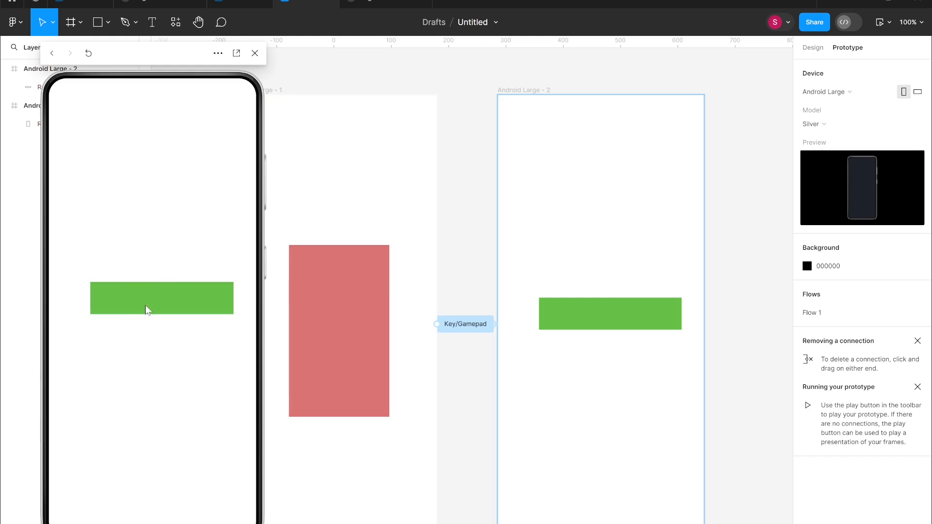
click(366, 320)
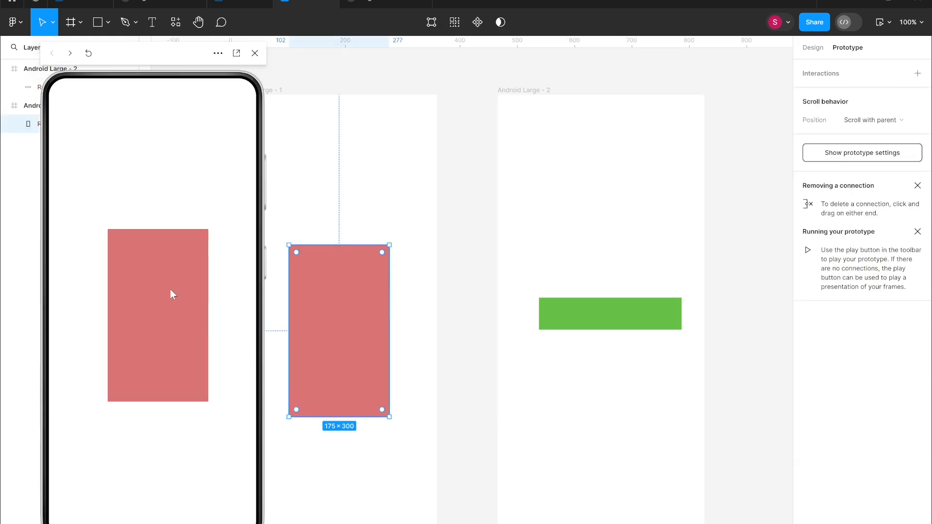
click(255, 54)
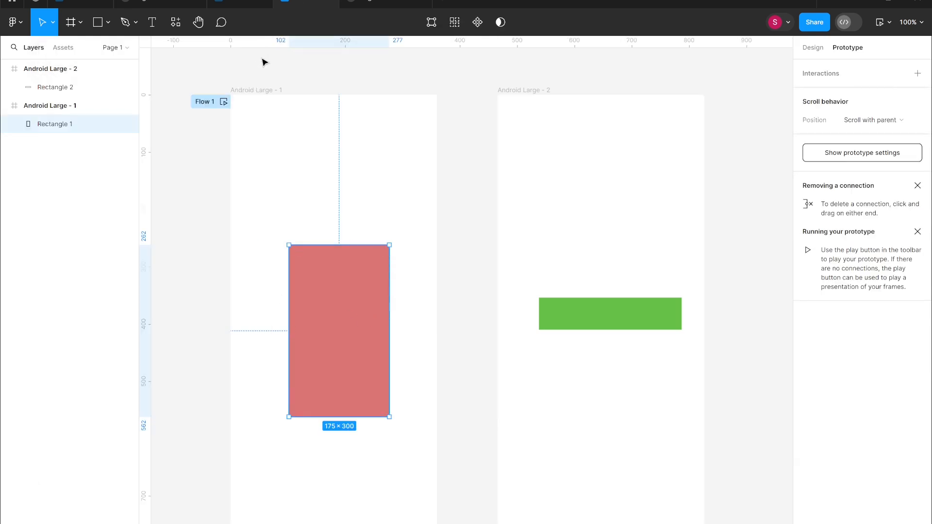
Change the first frame's interaction trigger to Mouse enter.
click(454, 332)
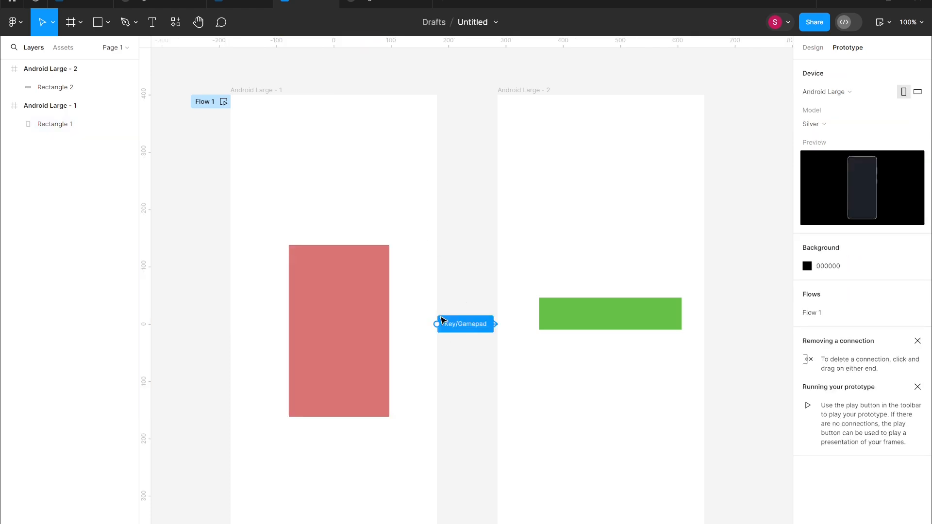
click(462, 324)
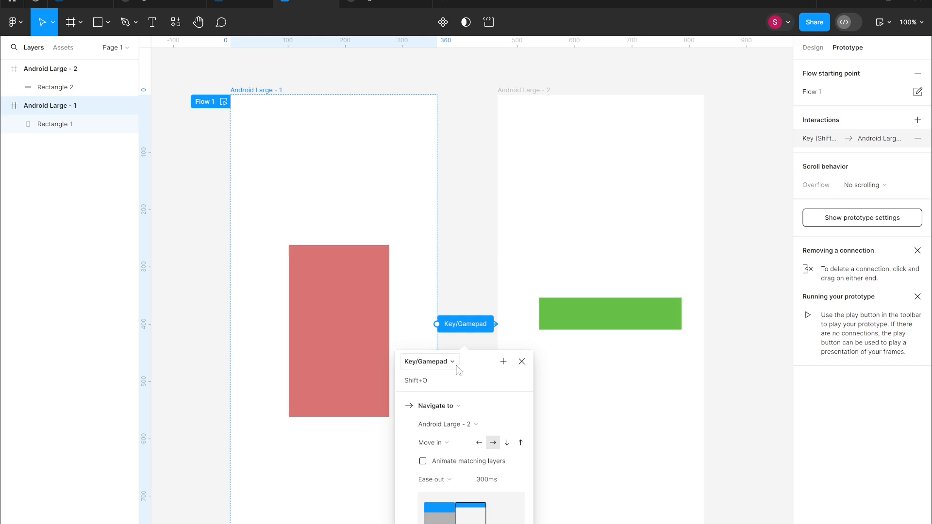
click(450, 367)
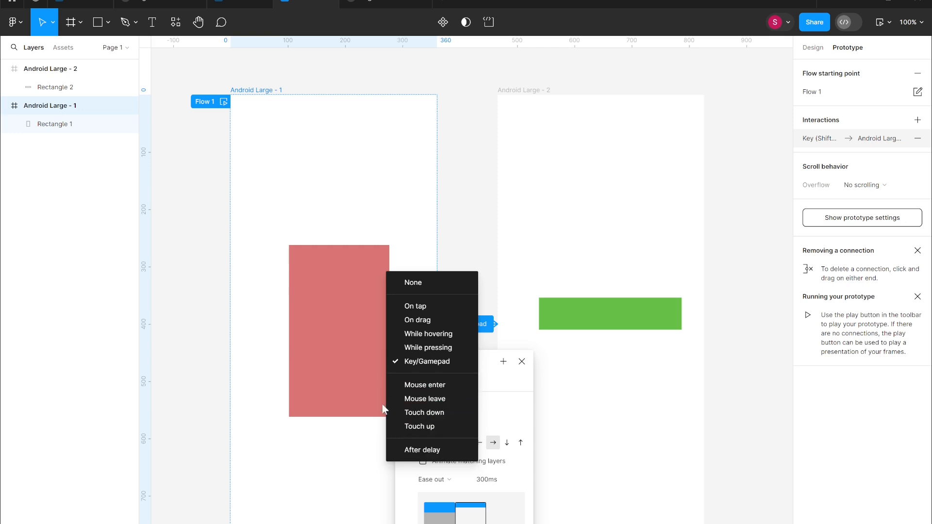
click(425, 386)
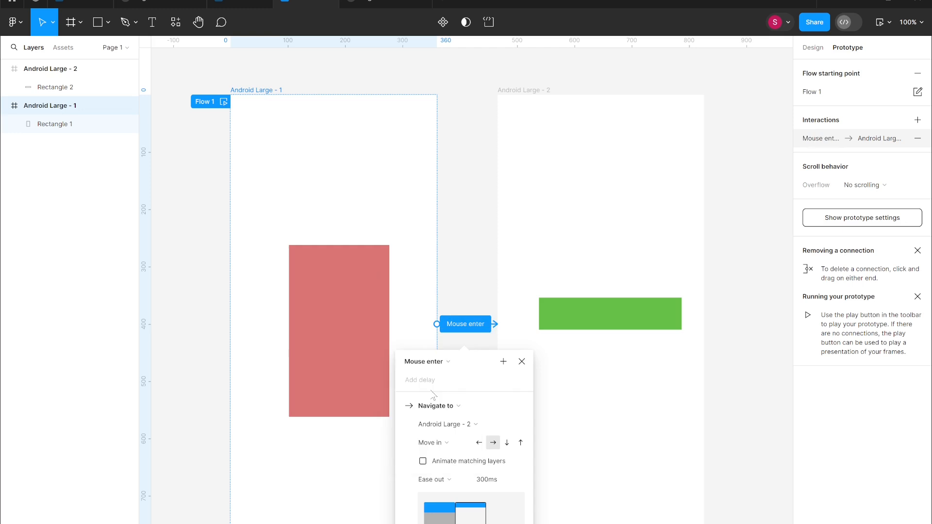
click(488, 237)
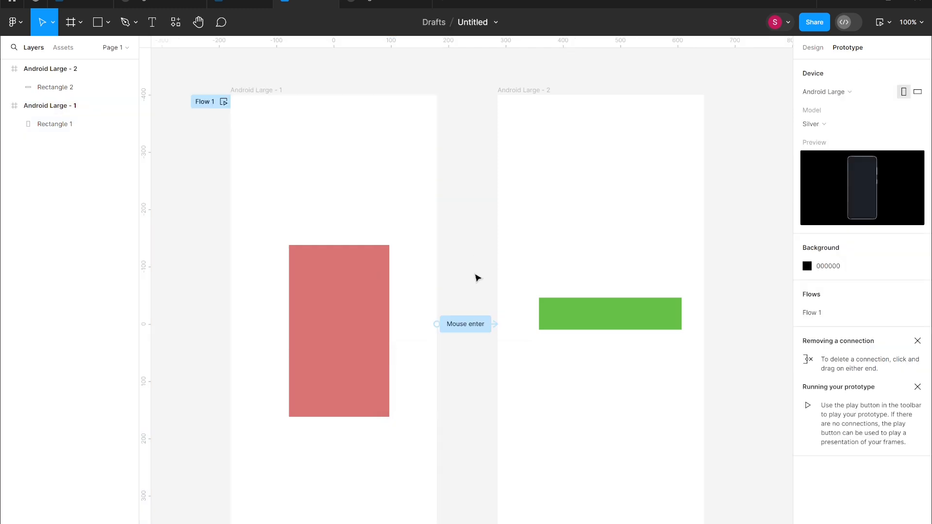
Open the preview and move the pointer onto the screen to test the Mouse enter transition.
click(568, 307)
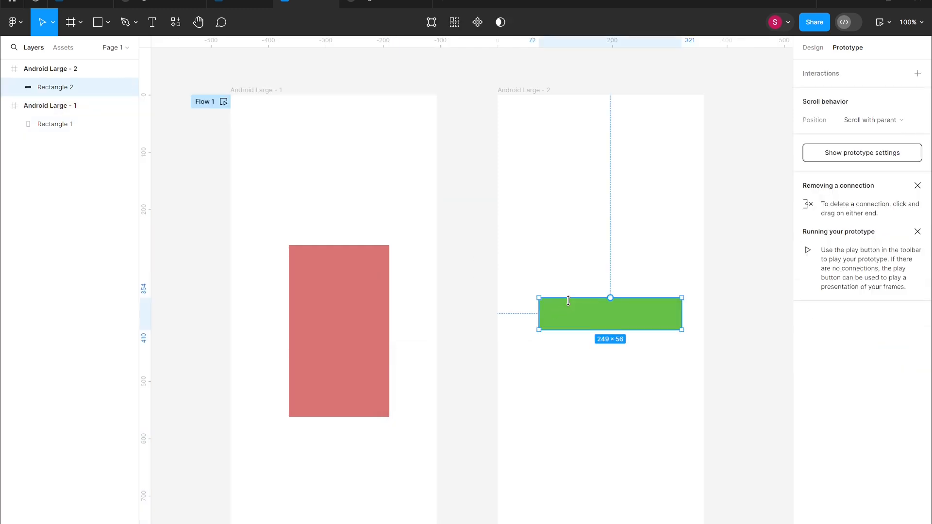
click(525, 240)
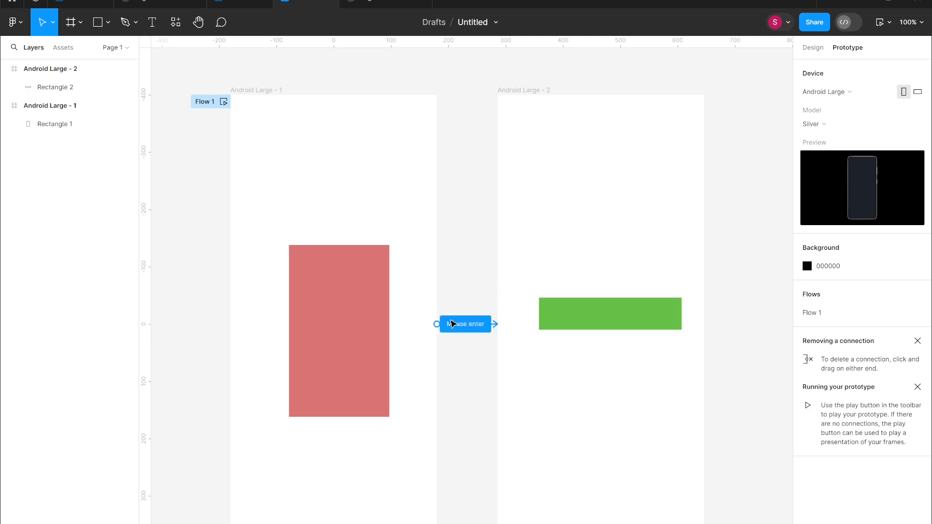
key(shift+space)
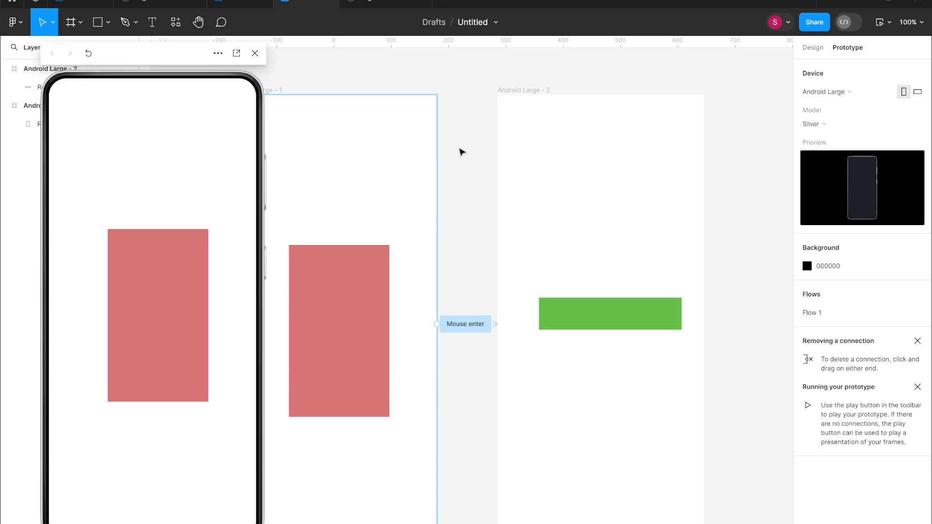
mouse_move(189, 277)
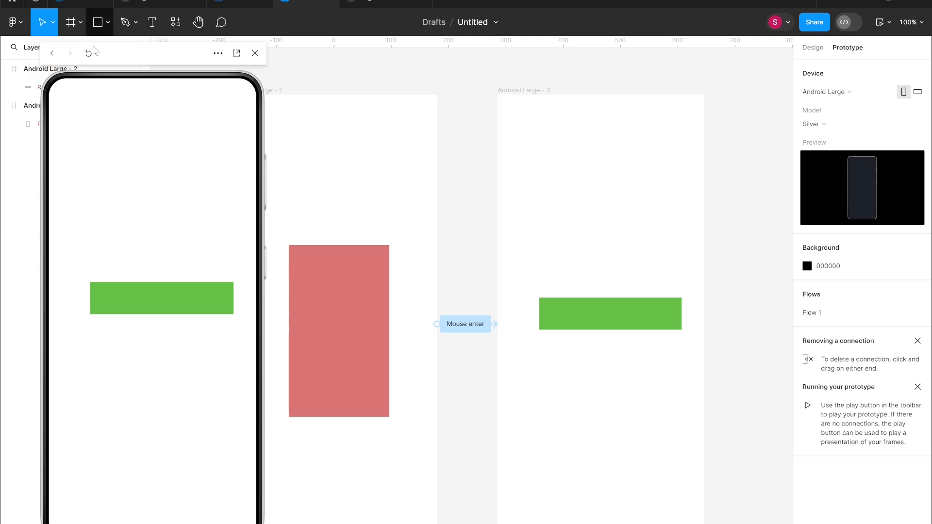
click(32, 69)
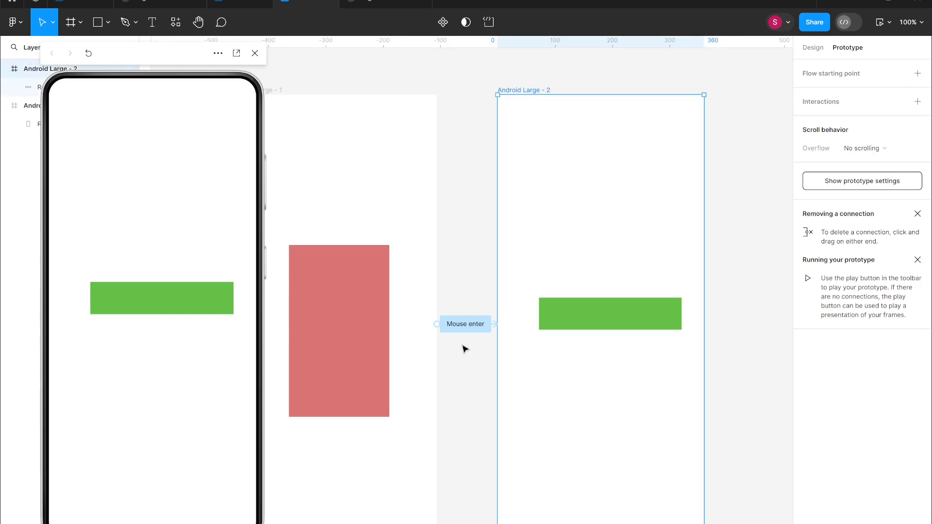
Connect the second frame back to the first frame and set that interaction's trigger to Mouse leave.
drag(498, 333, 418, 316)
click(388, 354)
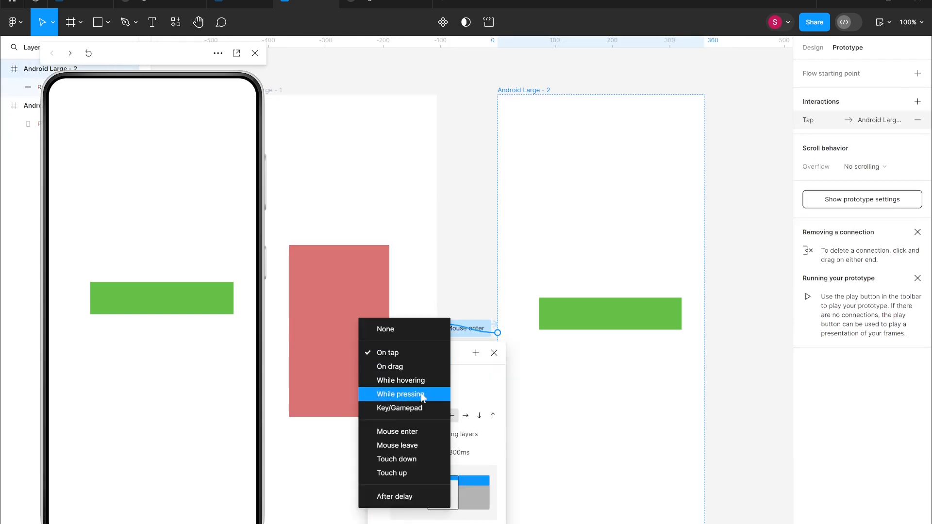
click(421, 445)
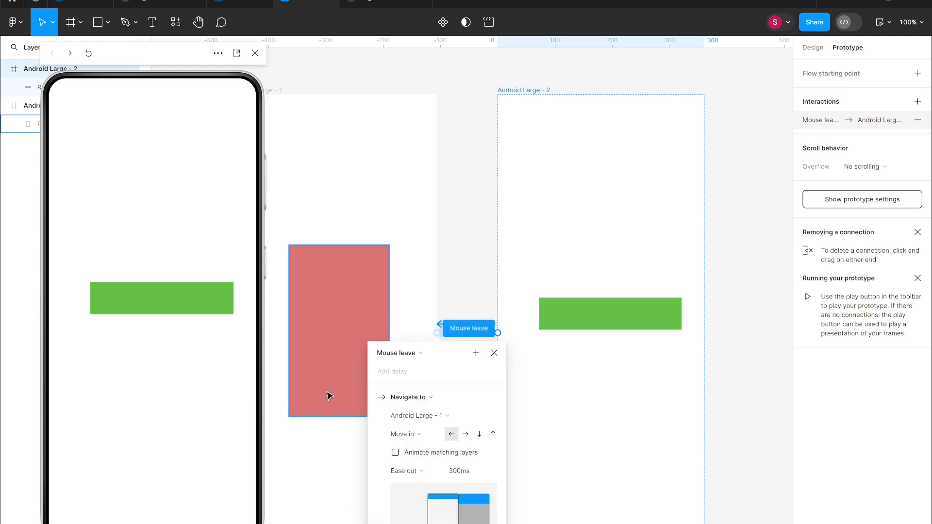
click(461, 286)
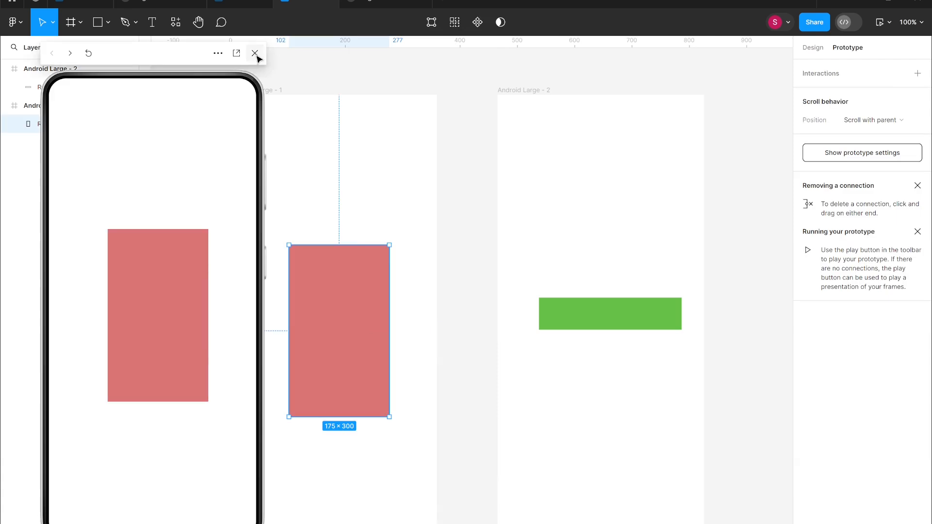
Restart the preview and move the pointer off the screen to test the Mouse leave transition.
click(254, 54)
key(shift+space)
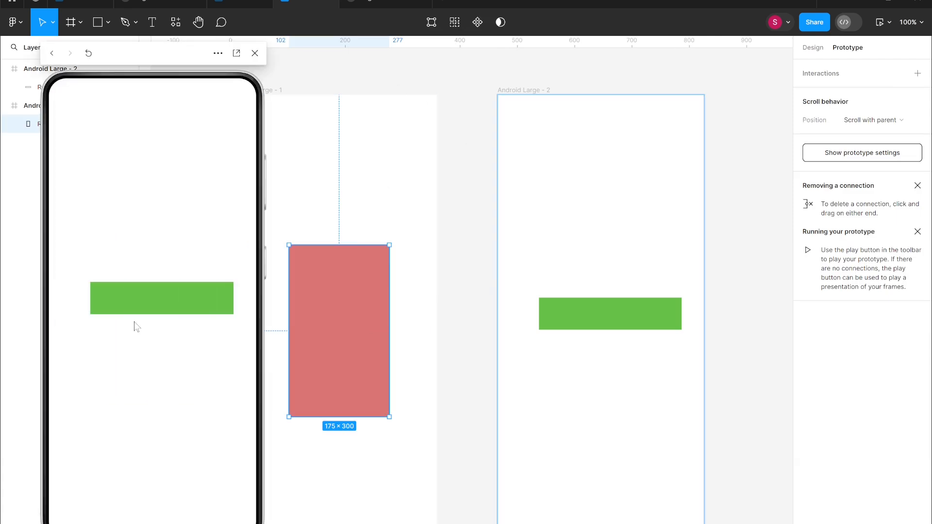
mouse_move(200, 295)
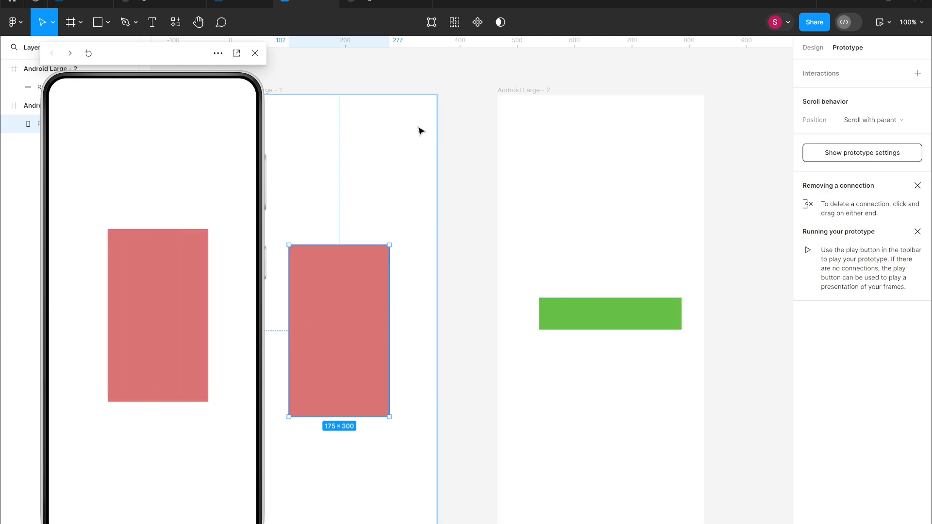
click(443, 132)
Change the first frame's interaction trigger to Touch down.
click(475, 330)
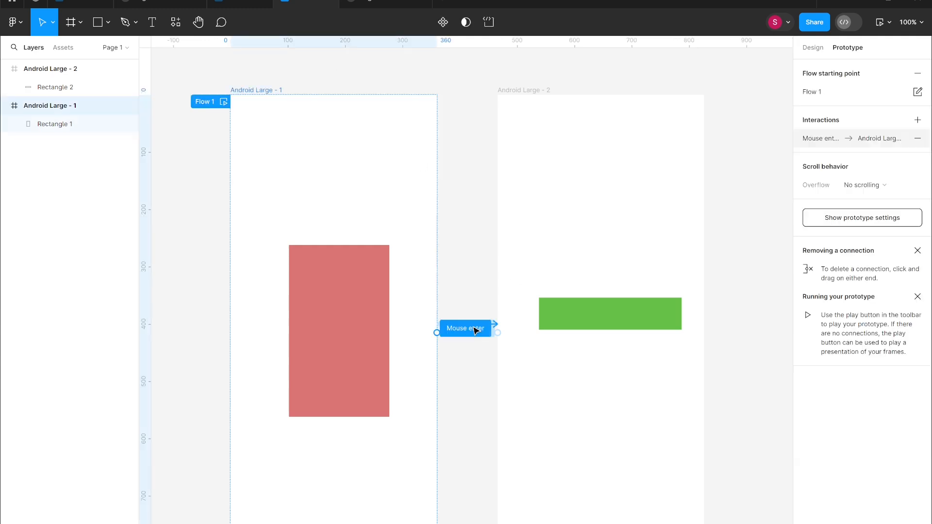
click(440, 355)
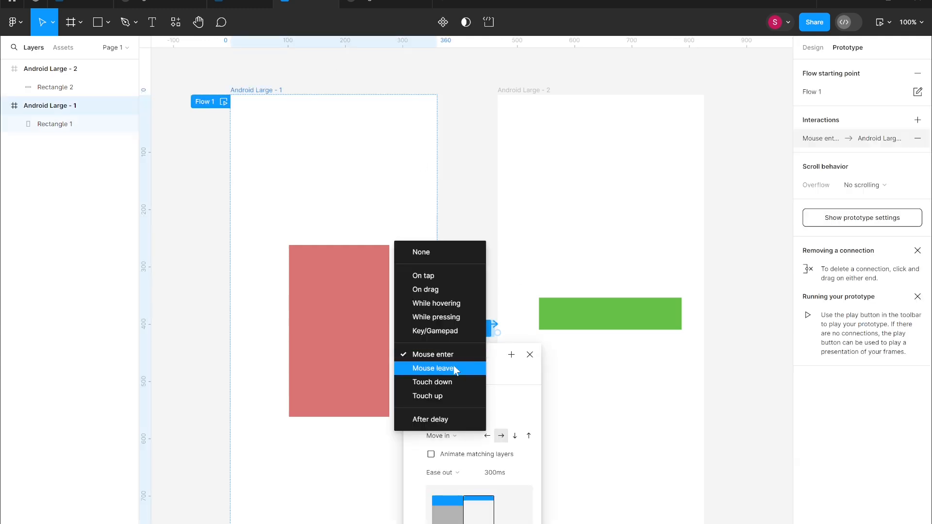
click(456, 382)
Change the second frame's return interaction trigger to Touch up.
click(499, 339)
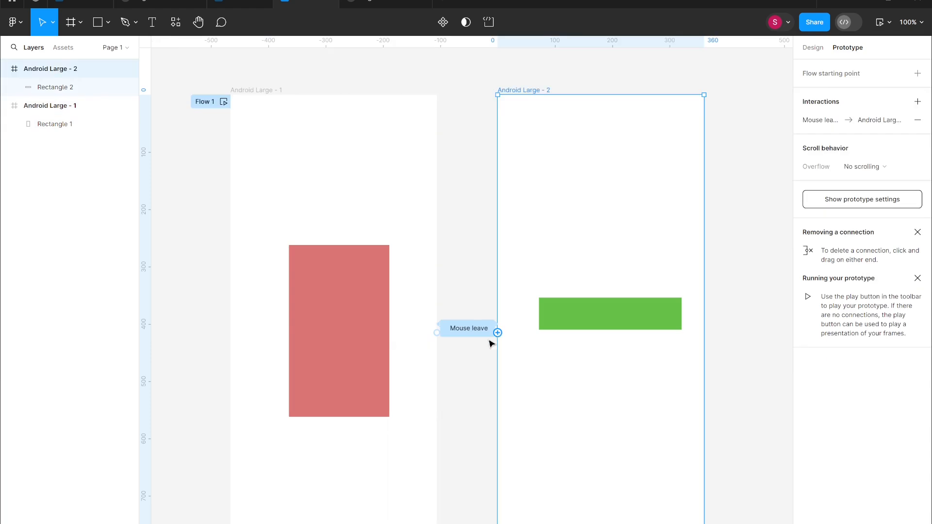
click(396, 355)
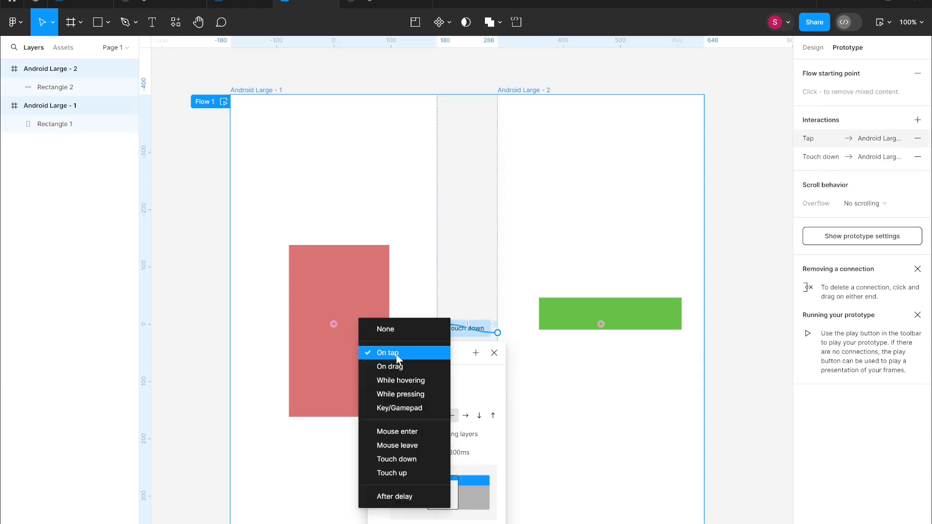
click(422, 474)
click(460, 266)
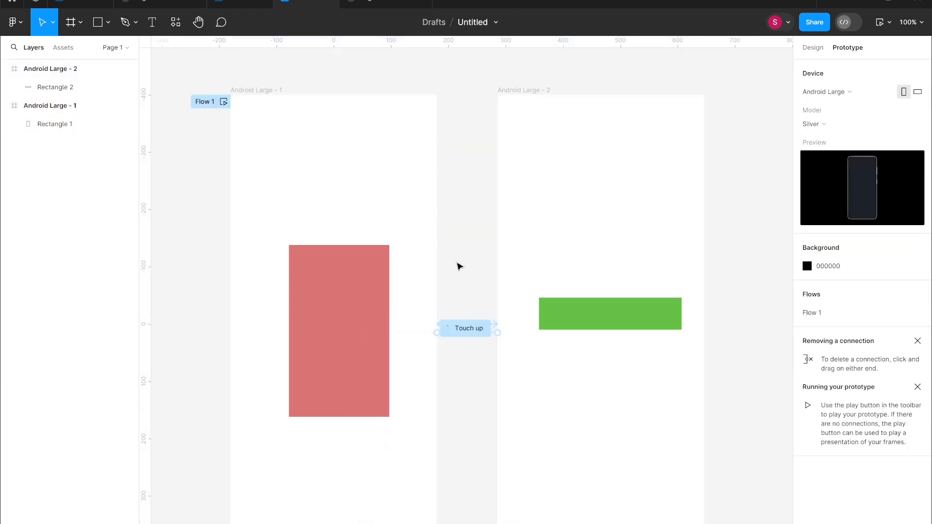
Open the preview, tap the rectangle repeatedly to test the Touch down and Touch up transitions, and close the preview.
key(shift+space)
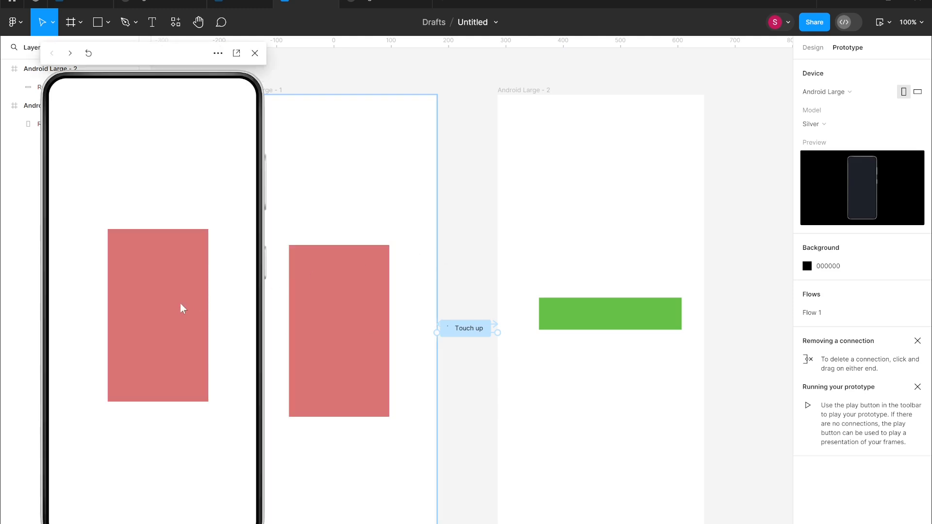
click(181, 305)
click(181, 305)
click(180, 304)
click(180, 305)
click(254, 53)
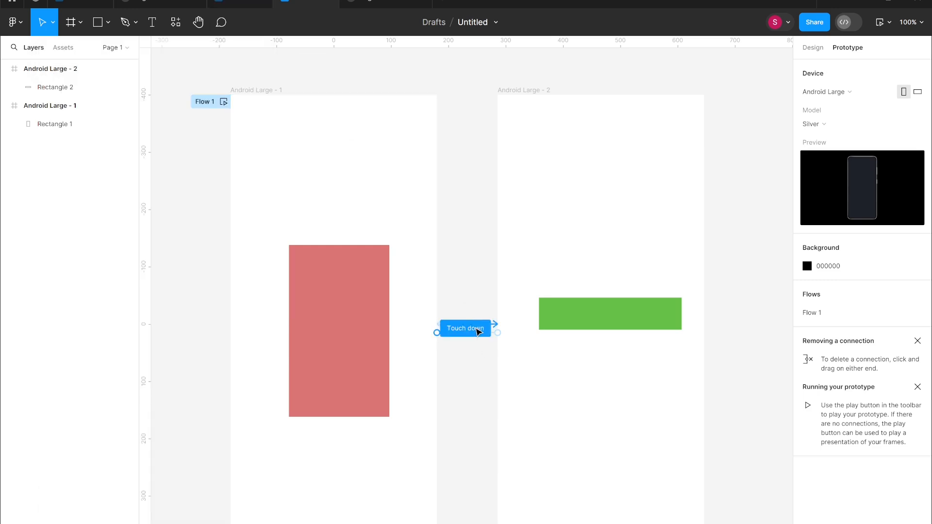
Change the second frame's return interaction trigger to After delay.
drag(438, 325, 437, 328)
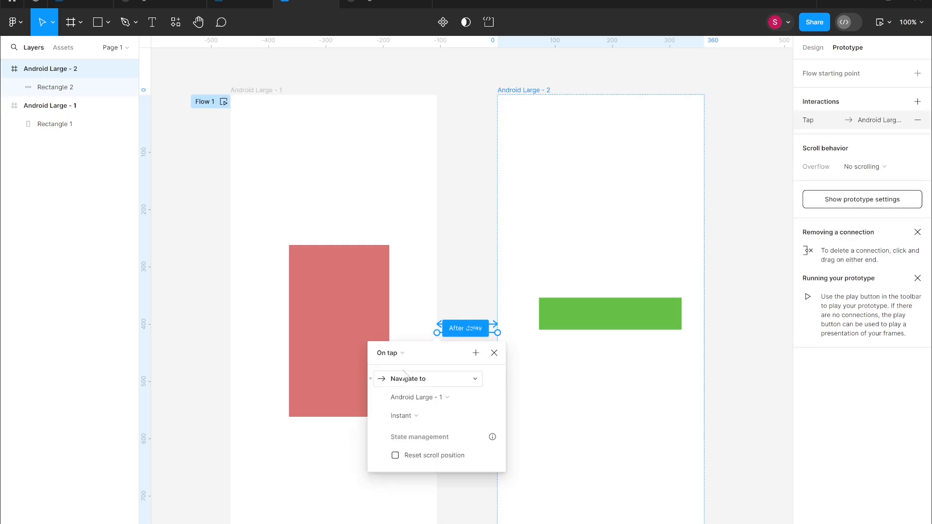
click(398, 354)
click(413, 503)
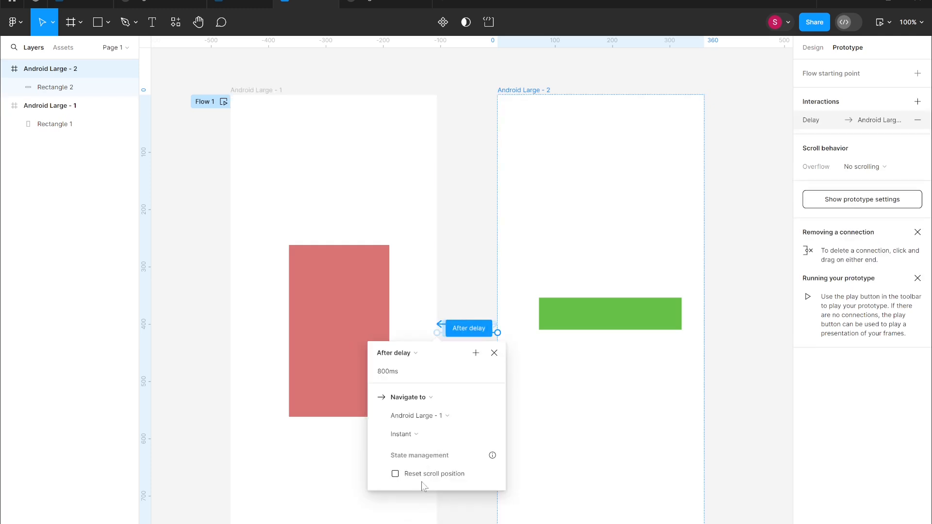
click(473, 280)
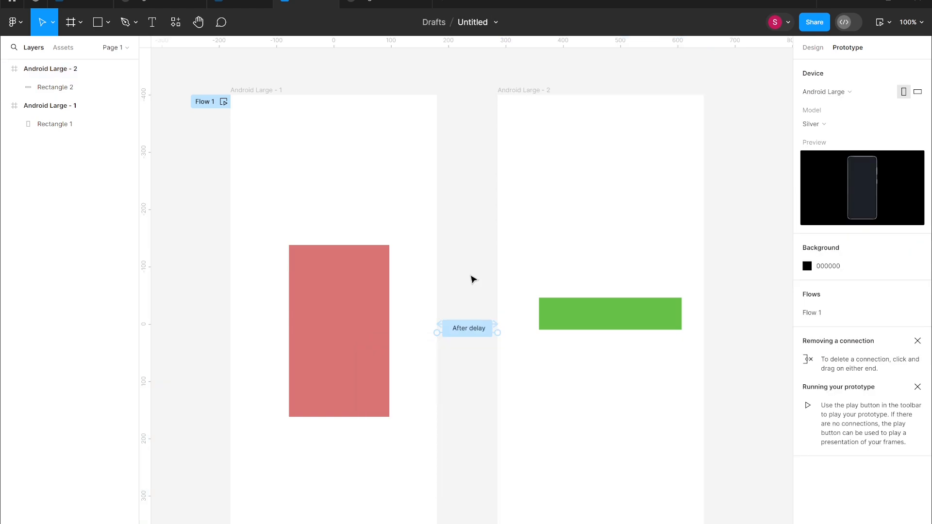
Preview the After delay transitions and set the first frame's After delay interaction to 1000ms.
key(shift+space)
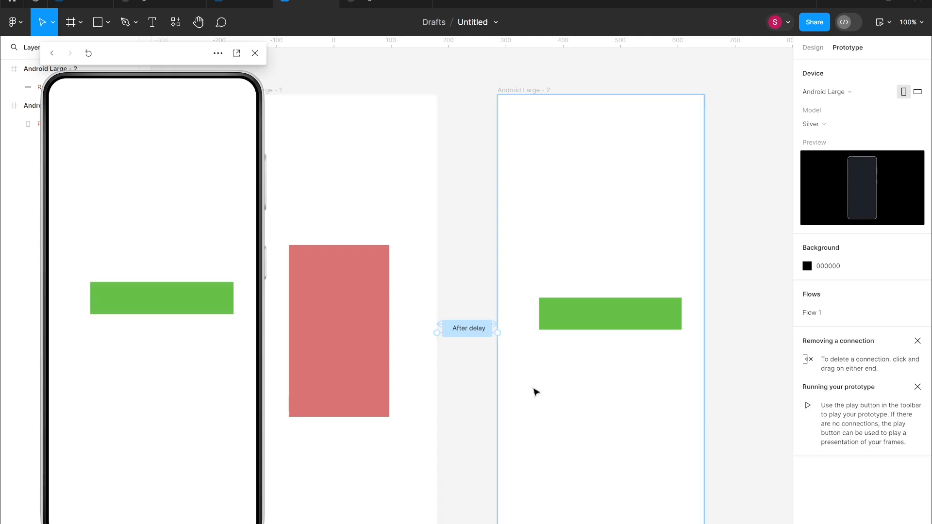
click(481, 336)
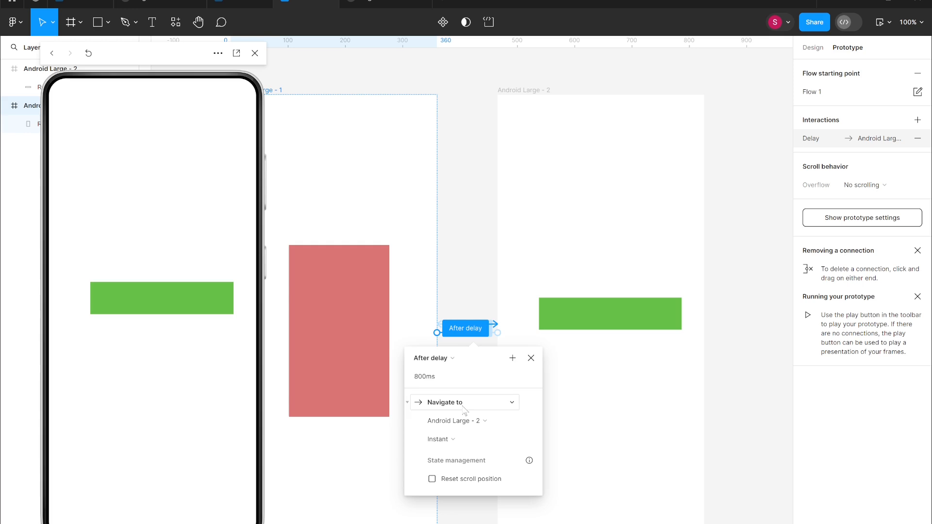
click(420, 382)
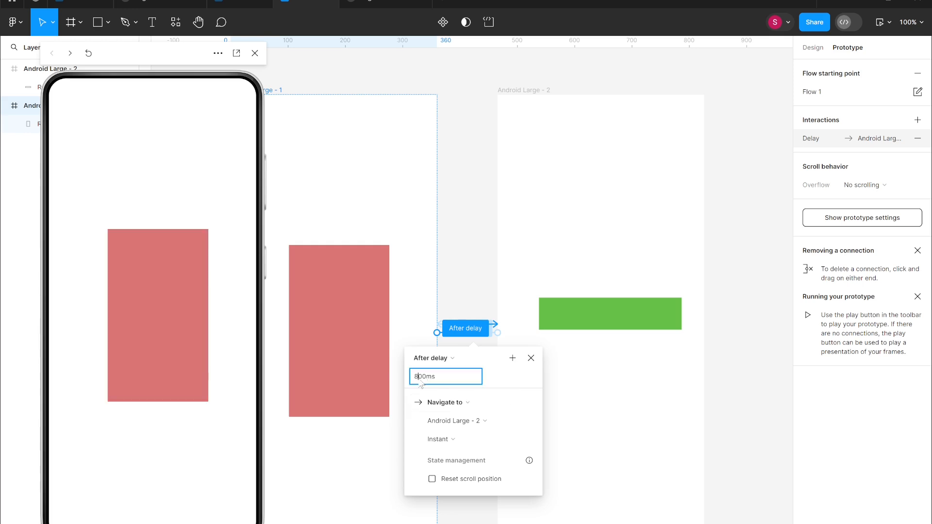
text(1000)
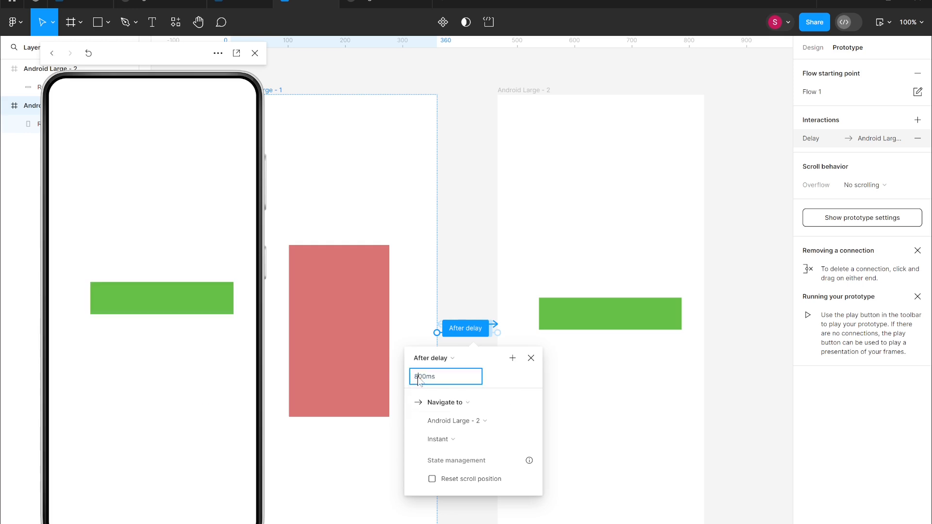
key(Return)
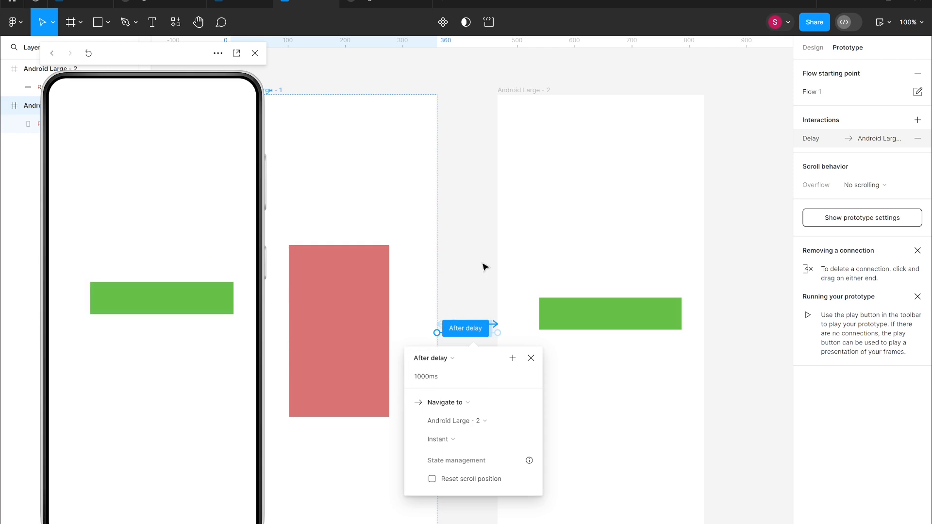
click(255, 53)
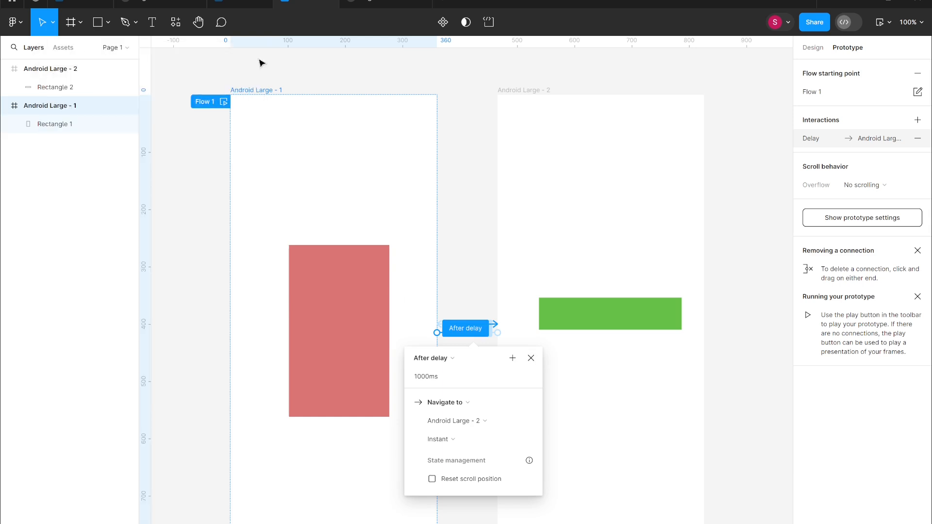
click(531, 358)
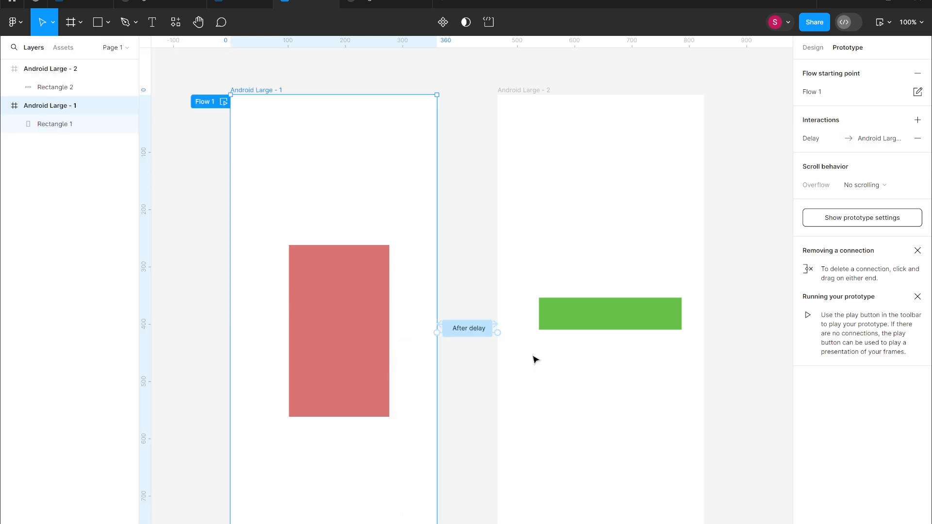
click(467, 336)
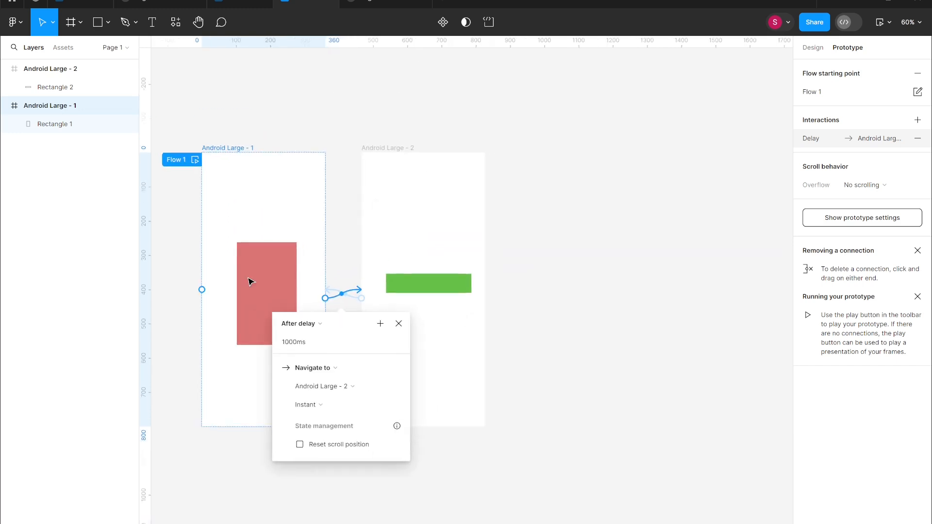
click(593, 267)
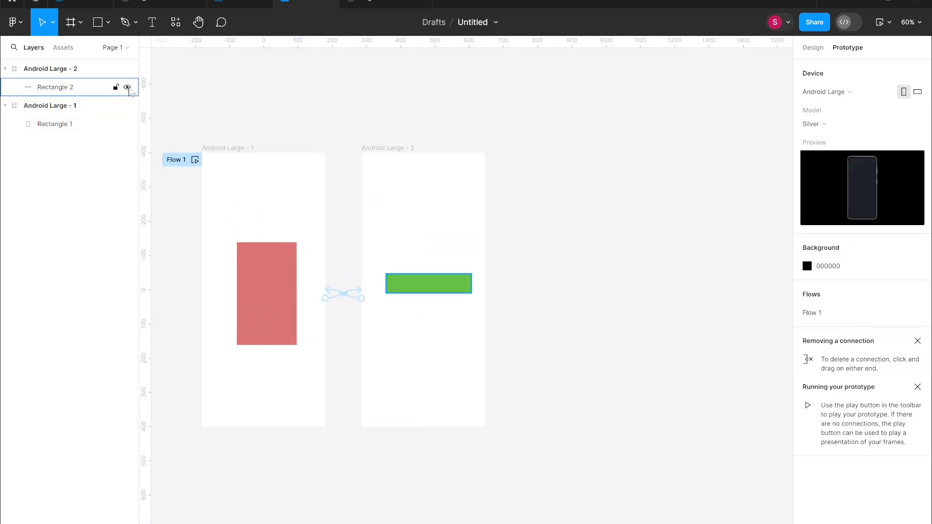
Duplicate the second frame to create a third frame beside it and delete the rectangles from all three frames.
click(451, 224)
drag(451, 225, 607, 226)
click(278, 302)
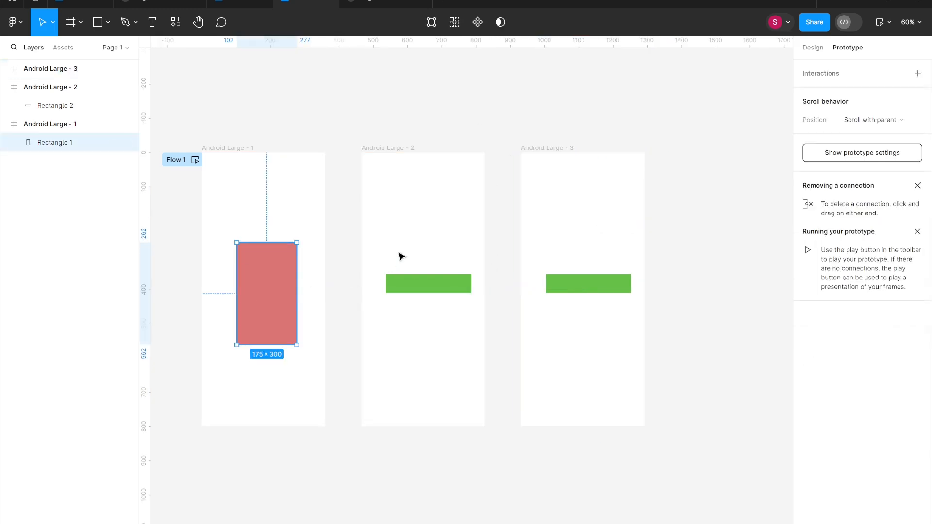
key(Delete)
click(427, 283)
key(Delete)
click(581, 283)
key(Delete)
Fill the first frame with a red colour.
click(304, 236)
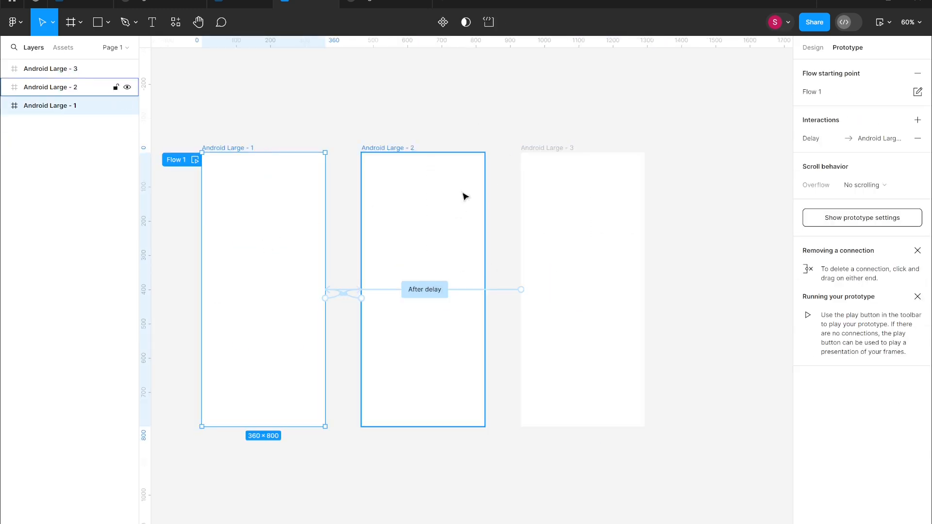
click(812, 47)
click(807, 320)
click(755, 377)
drag(755, 376, 745, 357)
Fill the second frame with the light blue colour 72CADE.
click(421, 334)
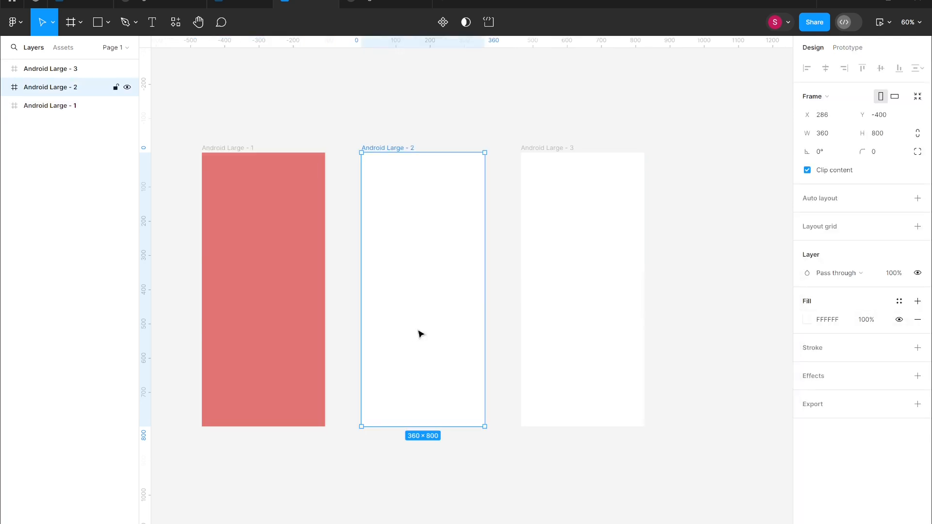
click(808, 322)
drag(717, 462, 741, 386)
click(741, 386)
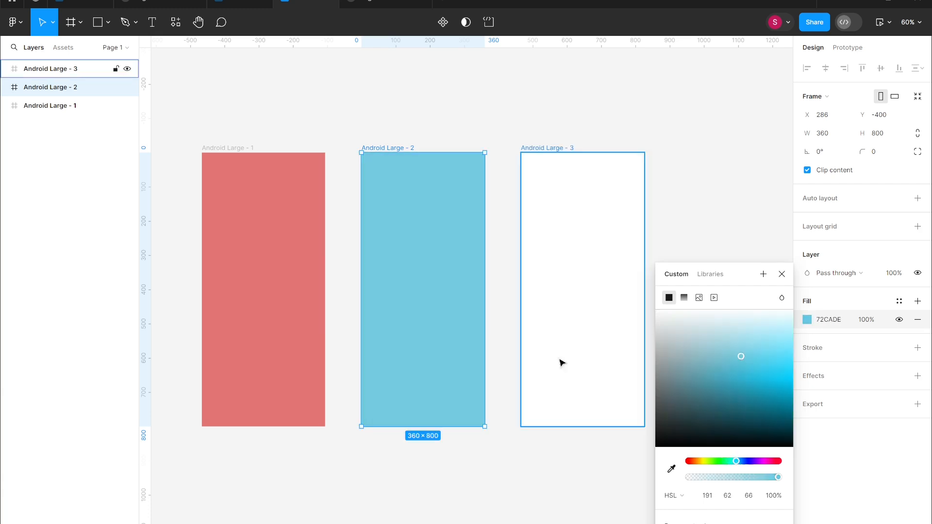
Fill the third frame with the light green colour 94DB9F.
click(559, 362)
click(808, 320)
click(721, 462)
click(738, 376)
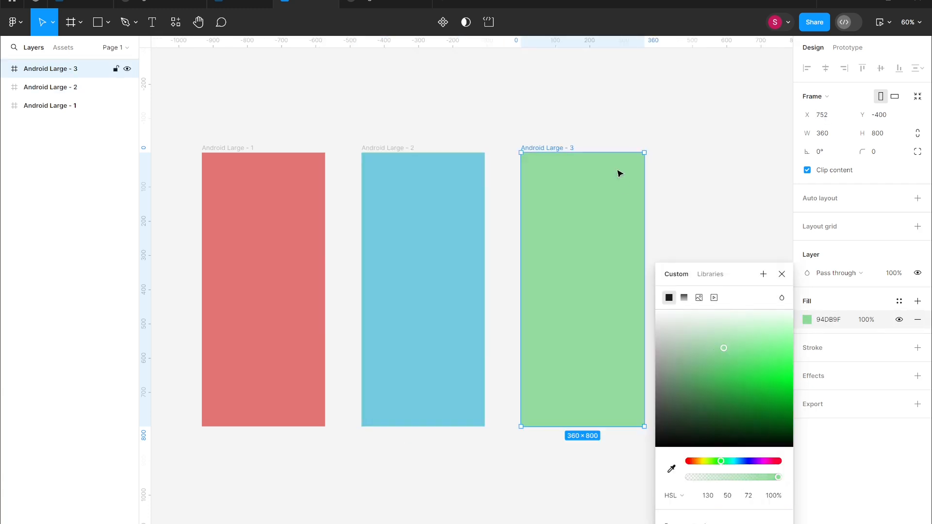
key(Escape)
key(Escape)
Draw a star about 243 × 243 in the first frame, set it to 4 points, and move it near the top.
click(108, 22)
click(63, 120)
click(251, 240)
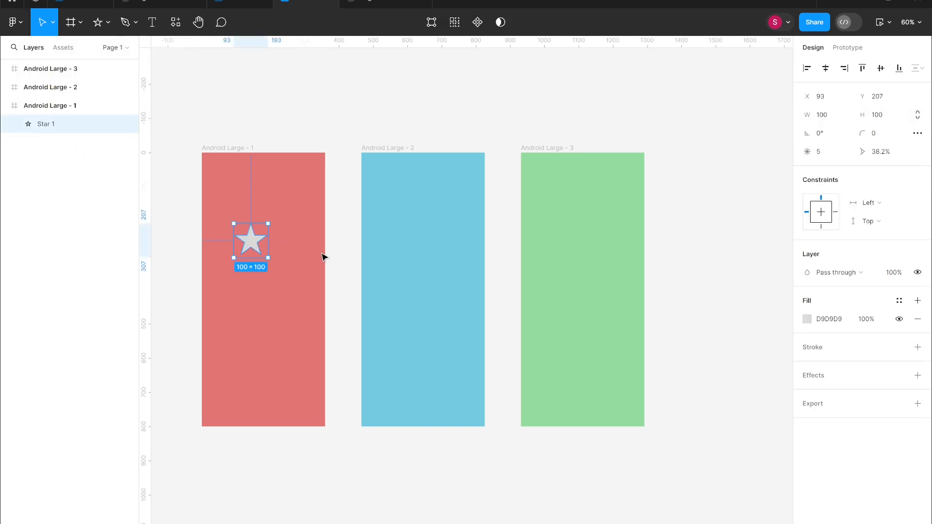
drag(267, 259, 317, 306)
click(833, 156)
text(4)
key(Return)
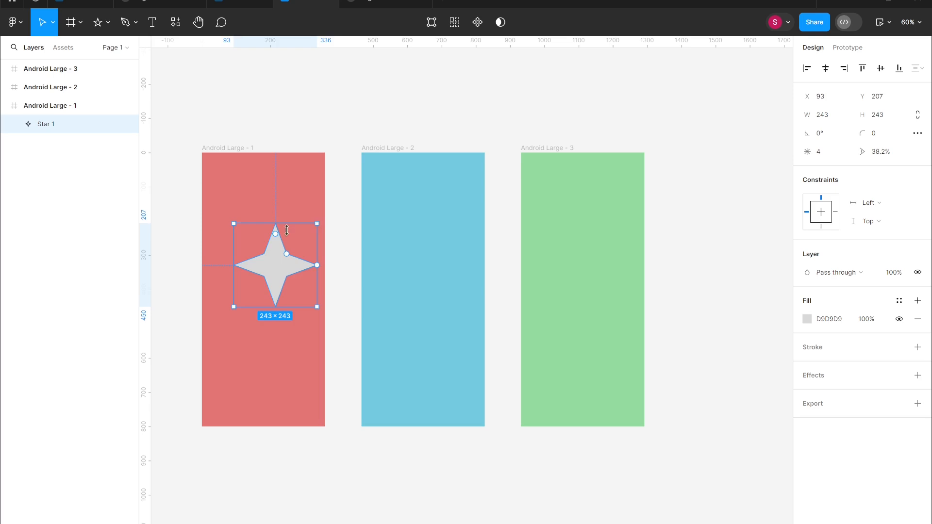
drag(288, 265, 272, 212)
Draw a star near the bottom of the second frame, set it to 6 points, and enlarge it to about 239 × 239.
click(107, 22)
click(64, 119)
drag(412, 334, 487, 410)
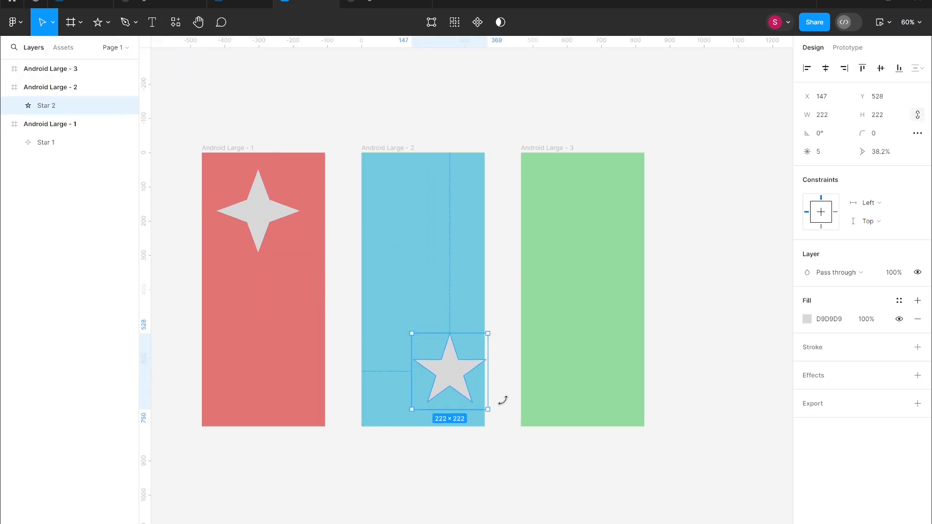
drag(472, 375, 450, 349)
click(828, 151)
text(6)
key(Return)
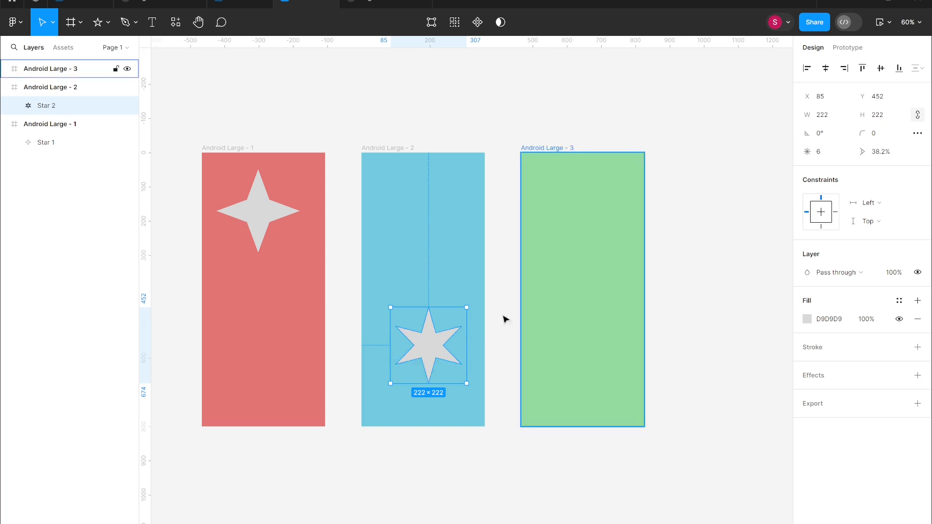
drag(467, 305, 473, 299)
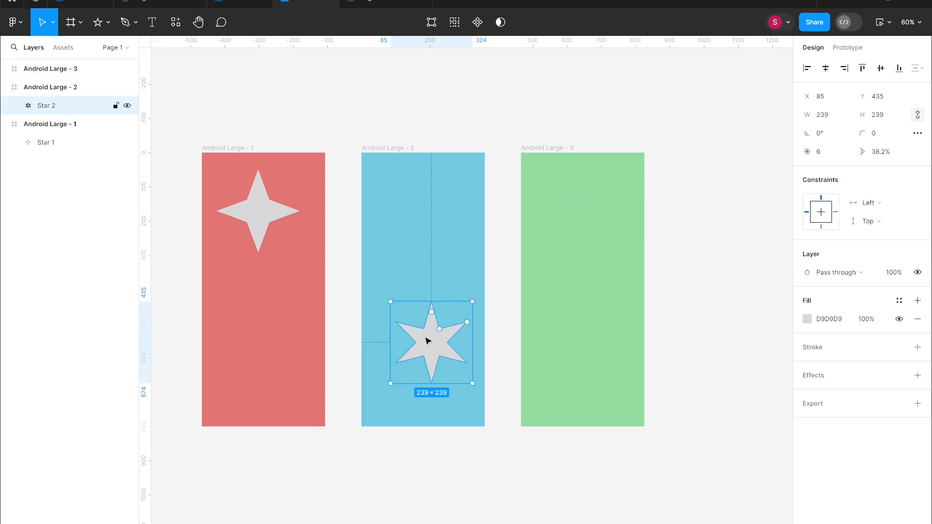
Copy the star into the upper part of the third frame and set the copy to 14 points.
drag(429, 340, 579, 250)
click(835, 154)
text(14)
key(Return)
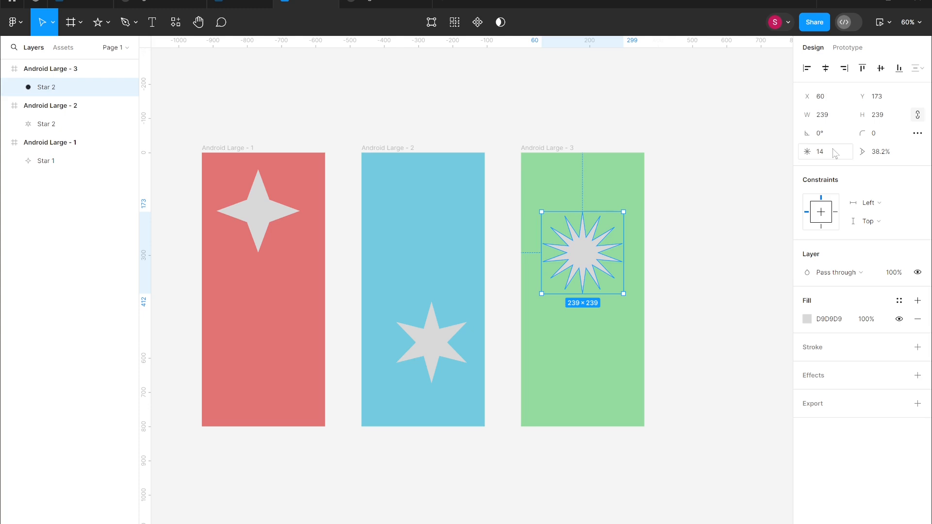
Shrink the third frame's star to about 156 × 156 and move it near the top of the frame.
drag(622, 210, 595, 240)
drag(579, 290, 615, 216)
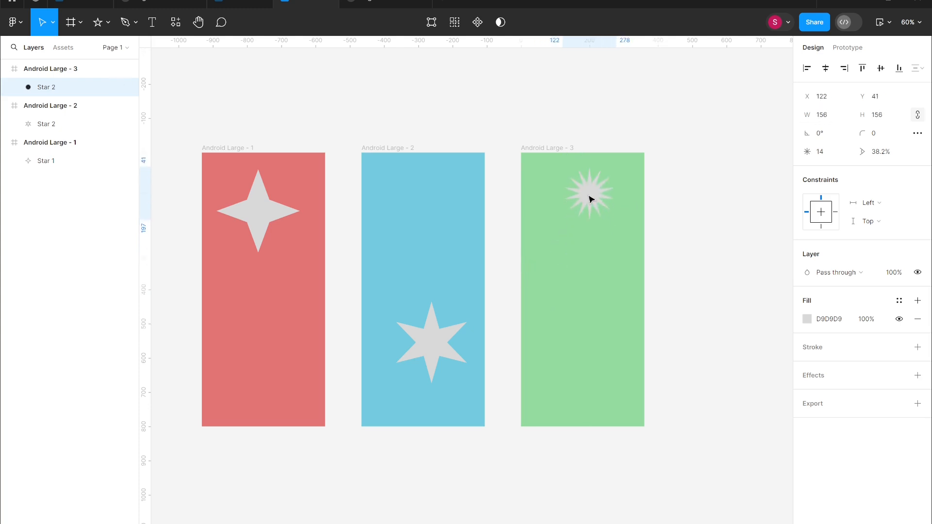
Fill the first star with the cream colour F5E9C1 and move it into the frame's top-left corner.
click(263, 222)
click(807, 319)
click(743, 357)
click(724, 350)
click(756, 327)
click(432, 341)
drag(258, 210, 231, 177)
Fill the second frame's star with the purple colour 6A76E1.
click(432, 341)
click(807, 318)
click(750, 461)
drag(739, 356, 747, 357)
Move the third frame's star towards the top right and fill it with the pink colour F26BCC.
click(606, 178)
click(807, 319)
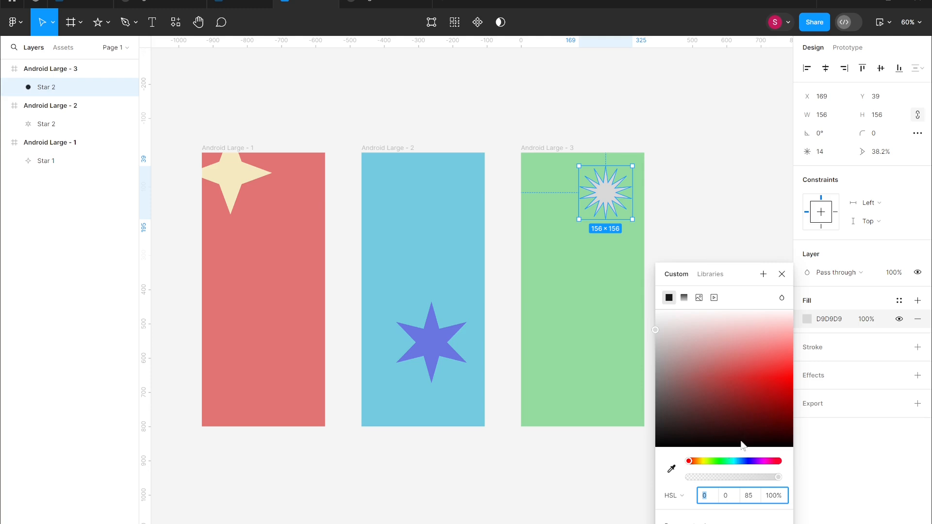
click(767, 461)
drag(739, 343, 770, 360)
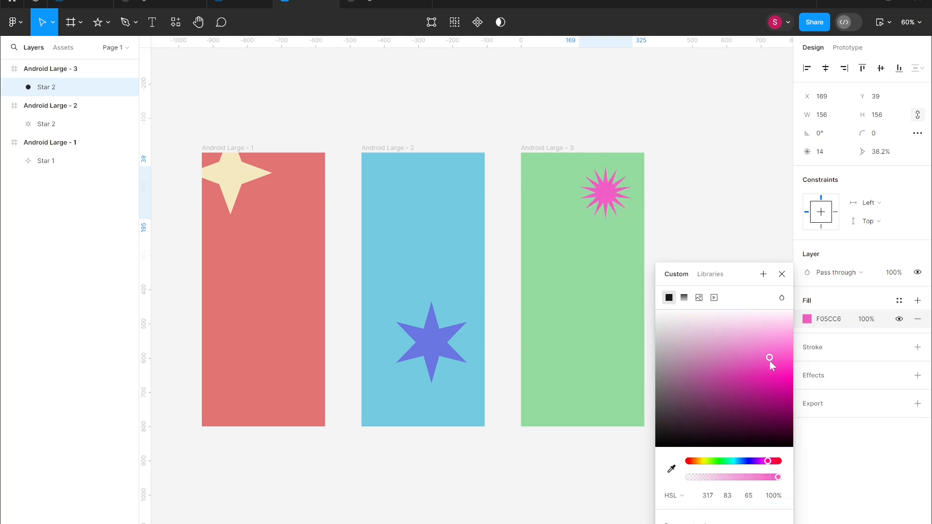
click(680, 112)
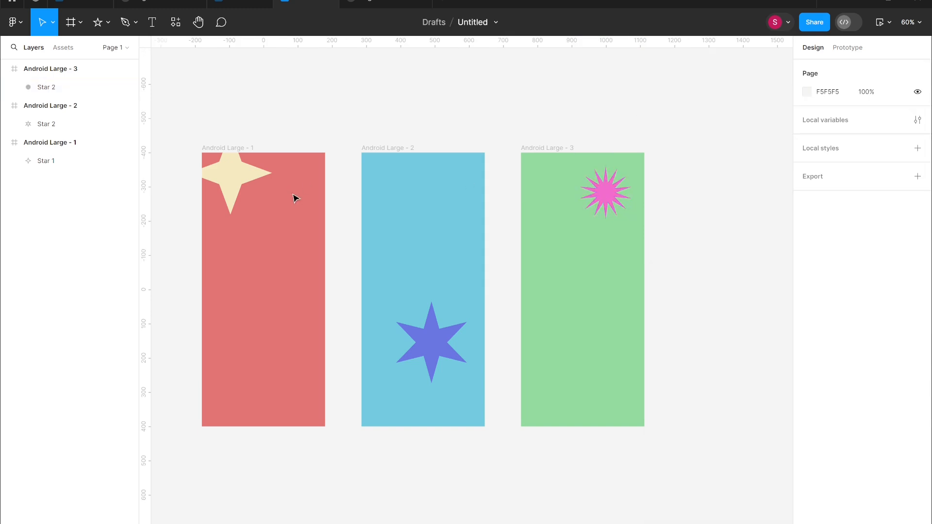
Reposition the stars: second one lower, third into the top-right corner, first into the top-left corner.
drag(437, 343, 427, 385)
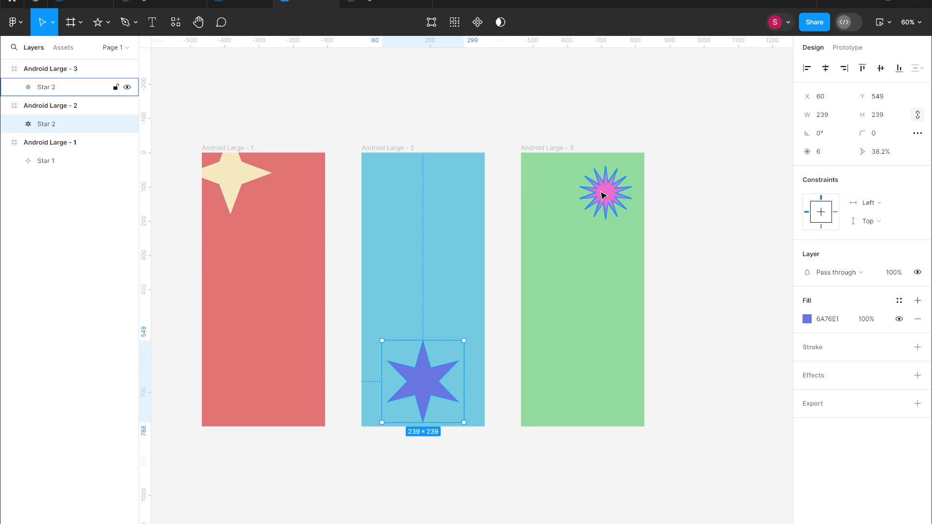
drag(602, 195, 626, 182)
drag(235, 170, 233, 183)
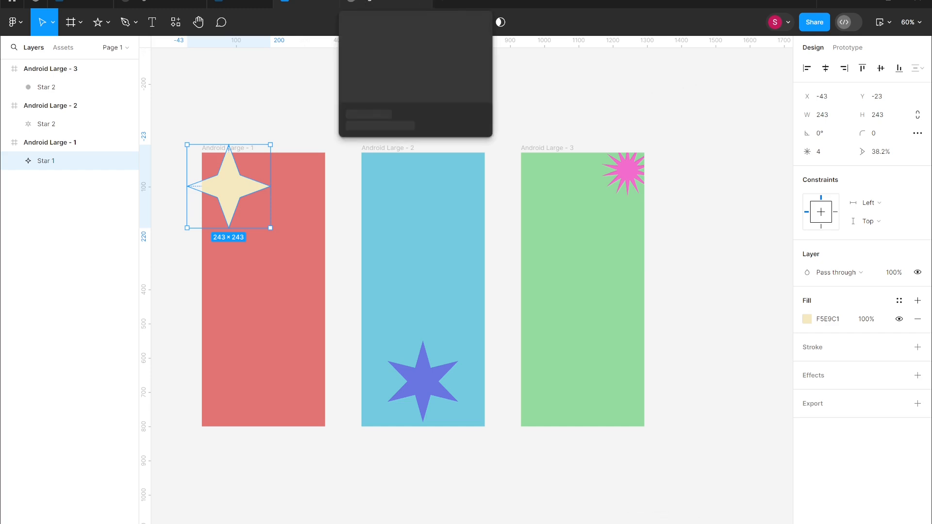
Delete the prototype connection from the second frame to the third frame.
scroll(422, 287, left, 2)
scroll(422, 286, up, 1)
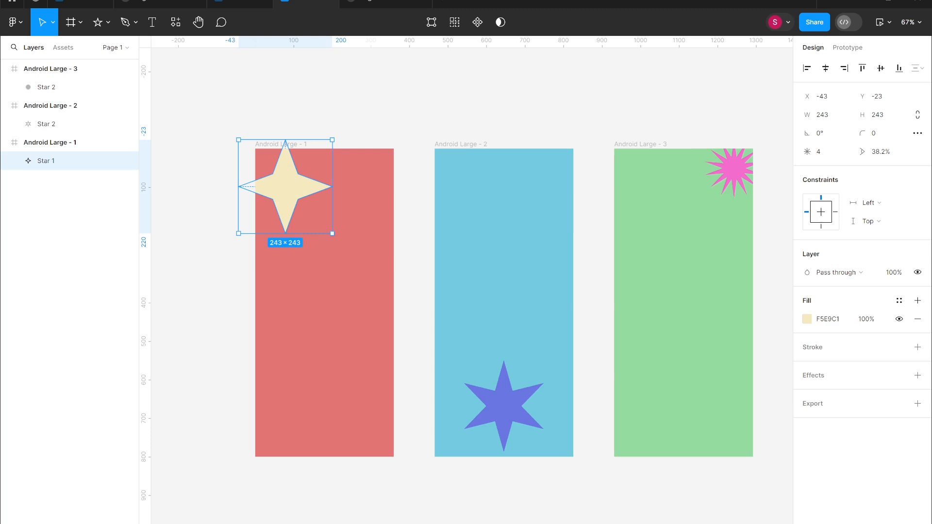
click(565, 77)
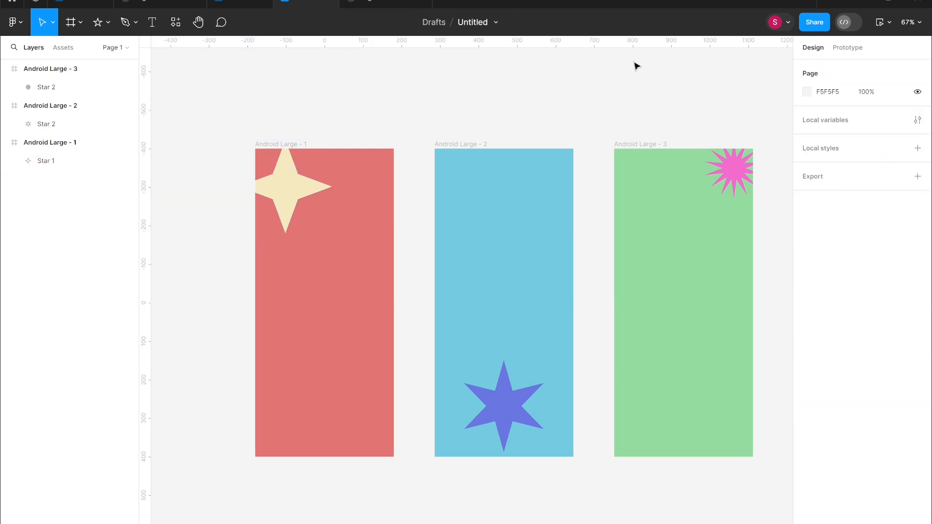
click(848, 49)
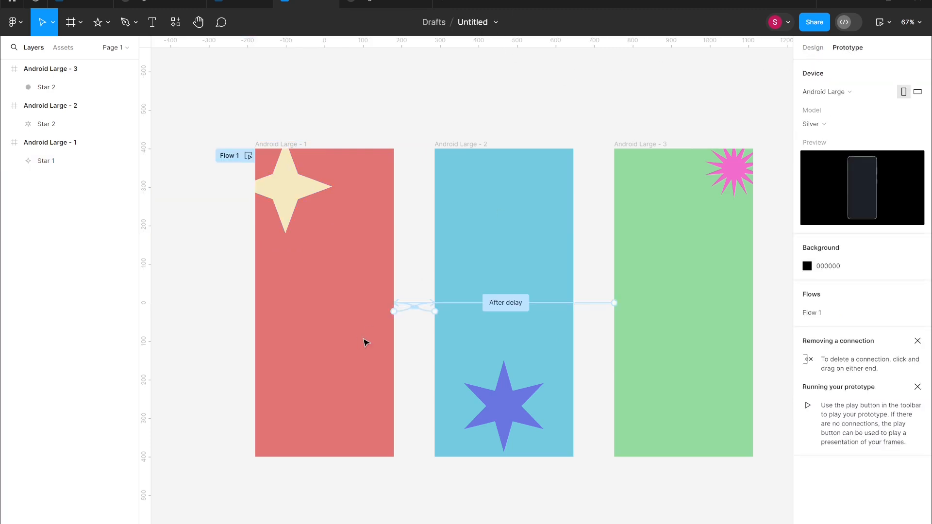
click(412, 308)
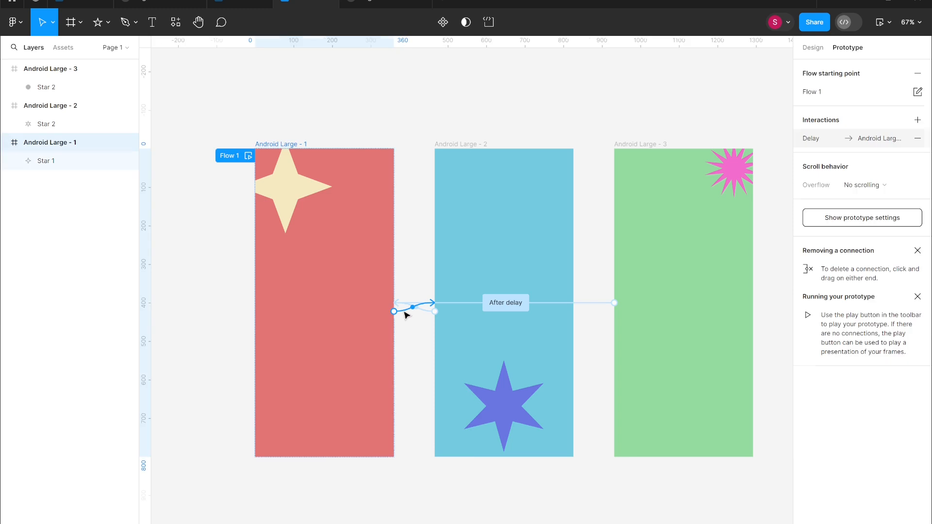
click(429, 316)
key(Delete)
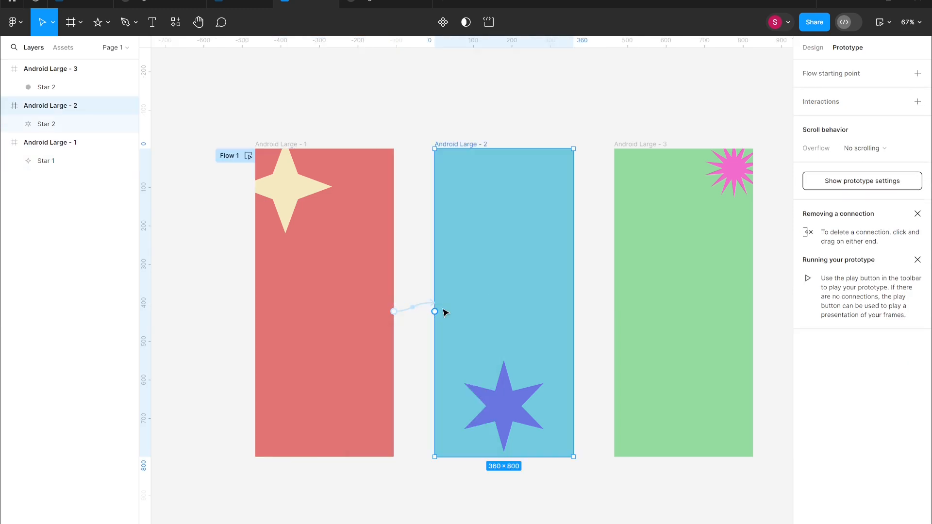
Connect the second frame to the third frame and set its trigger to After delay.
drag(573, 303, 630, 308)
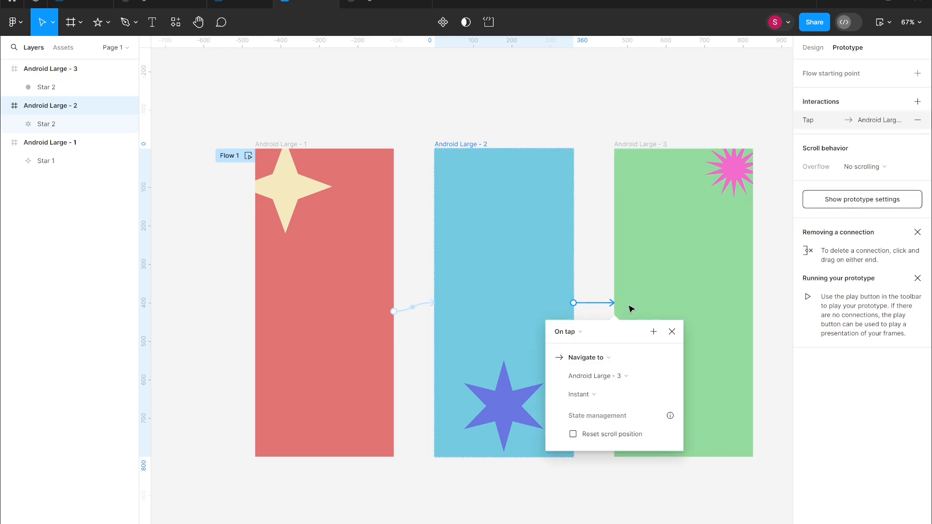
click(572, 338)
click(592, 476)
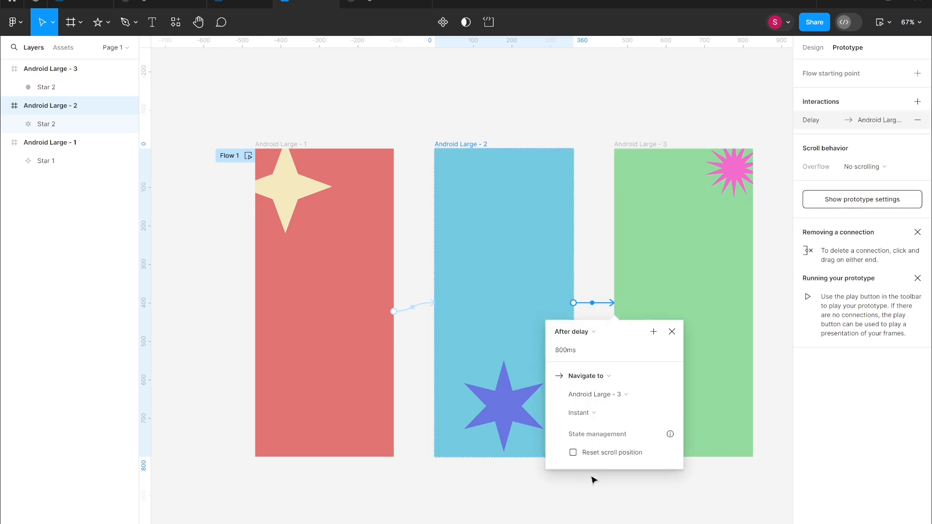
click(772, 289)
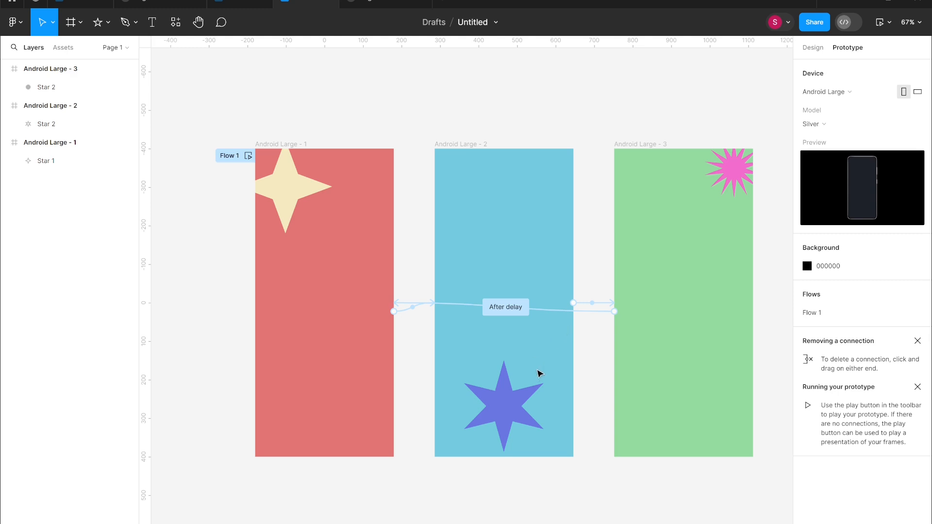
Open the first connection's settings and preview the prototype.
click(414, 309)
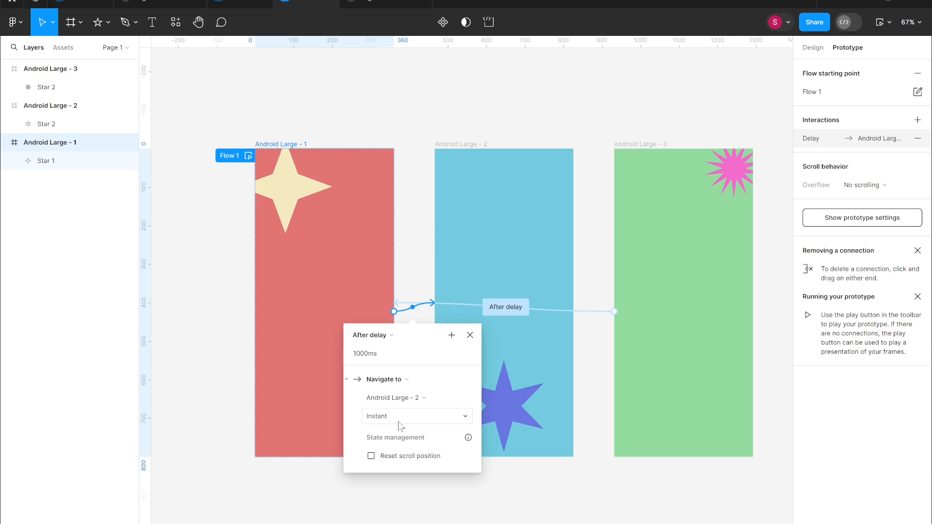
click(399, 417)
click(397, 420)
click(416, 159)
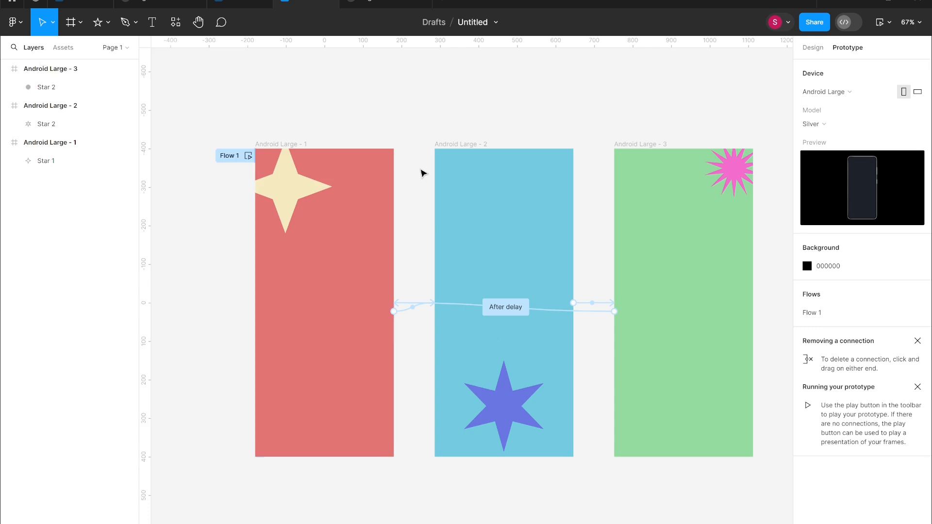
key(shift+space)
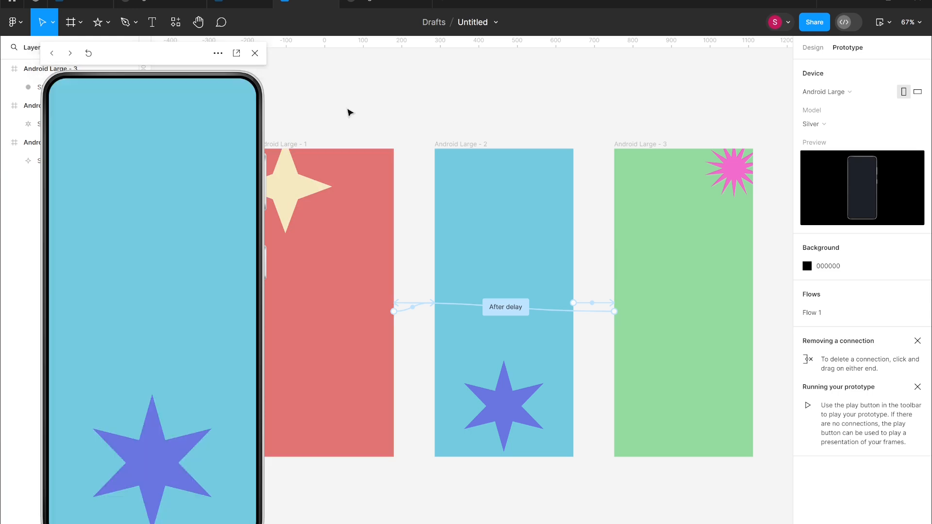
click(255, 53)
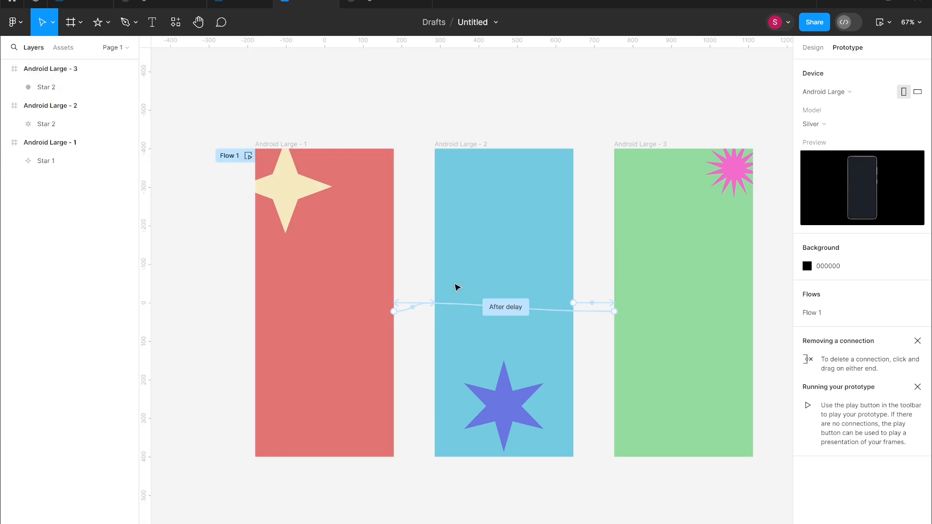
Change the first connection's trigger to On drag.
click(414, 312)
click(369, 336)
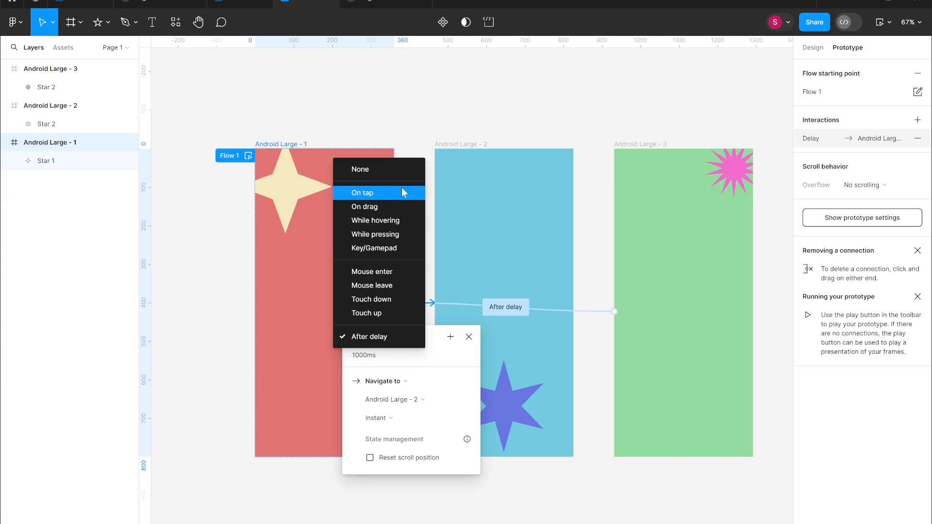
click(393, 206)
click(398, 403)
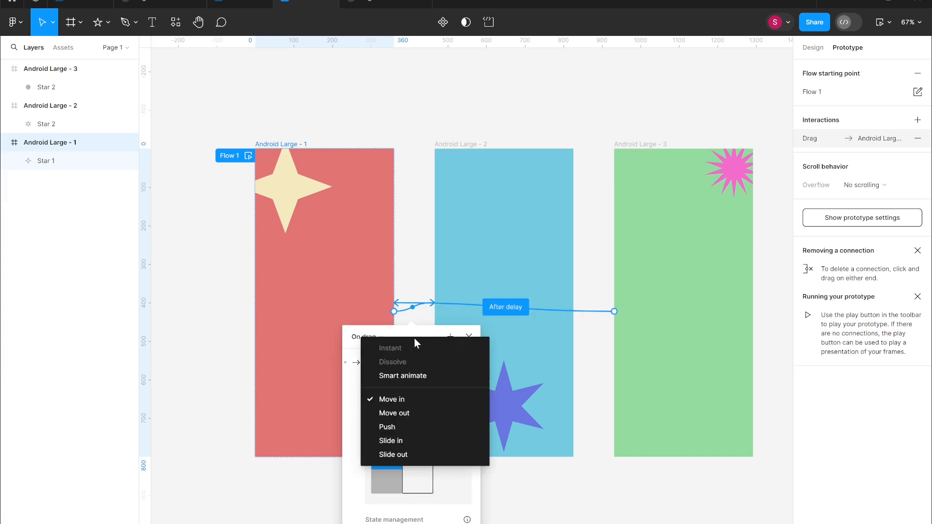
click(418, 270)
Set the first connection's trigger to After delay and its animation to Dissolve.
click(366, 336)
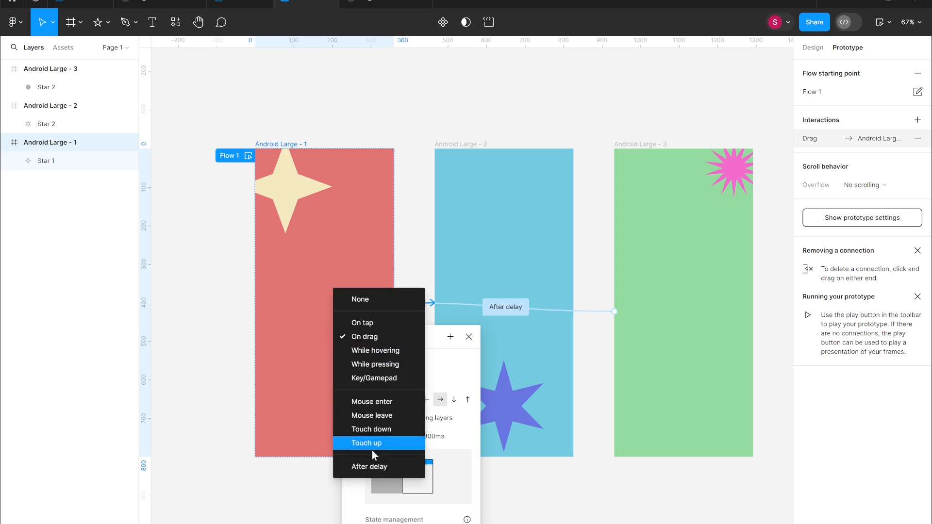
click(365, 467)
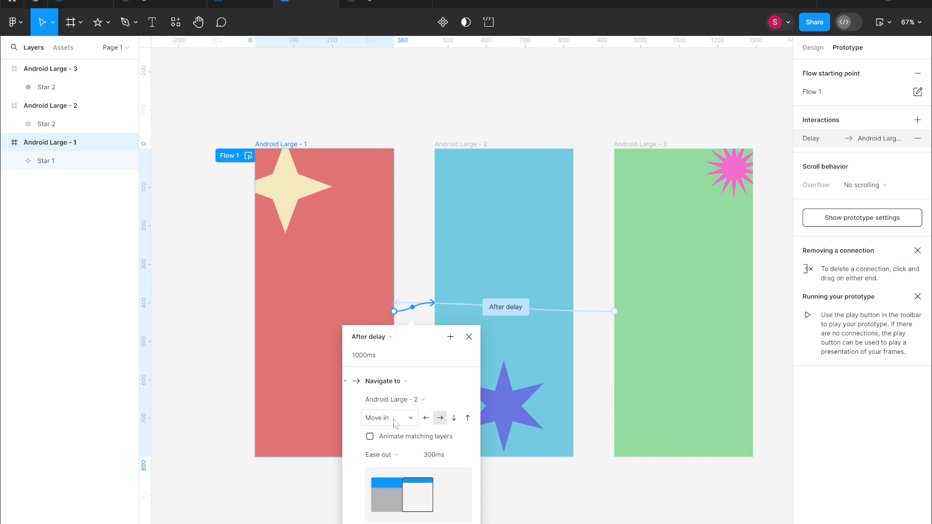
click(411, 419)
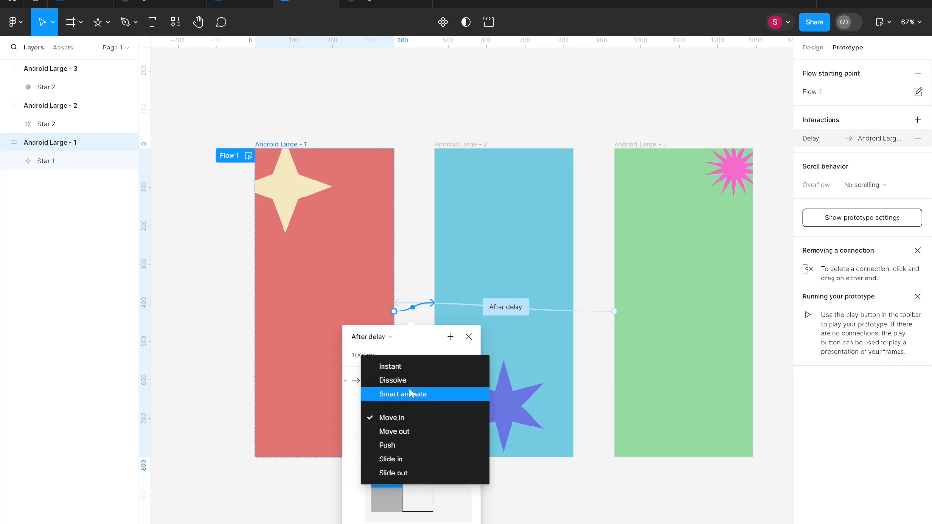
click(413, 379)
click(413, 281)
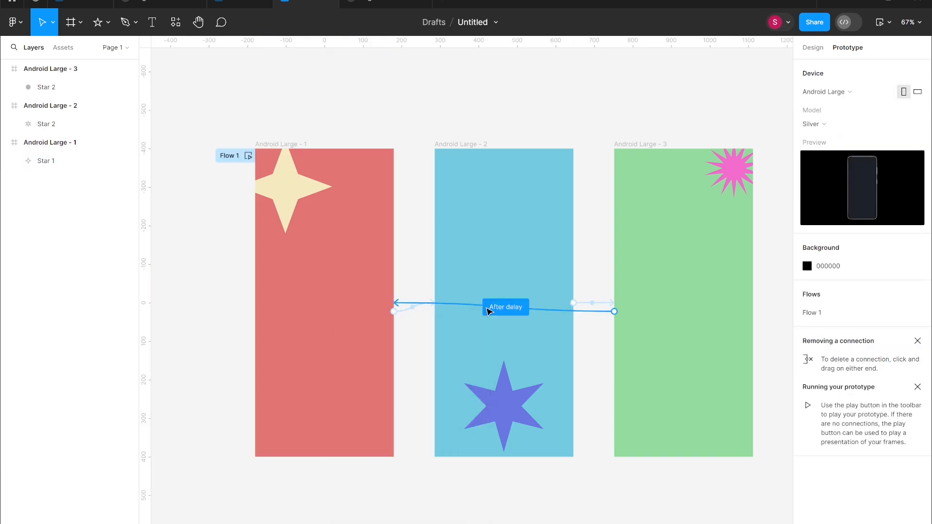
Set the animation of the connection from the second to the third frame to Dissolve.
click(593, 302)
click(560, 411)
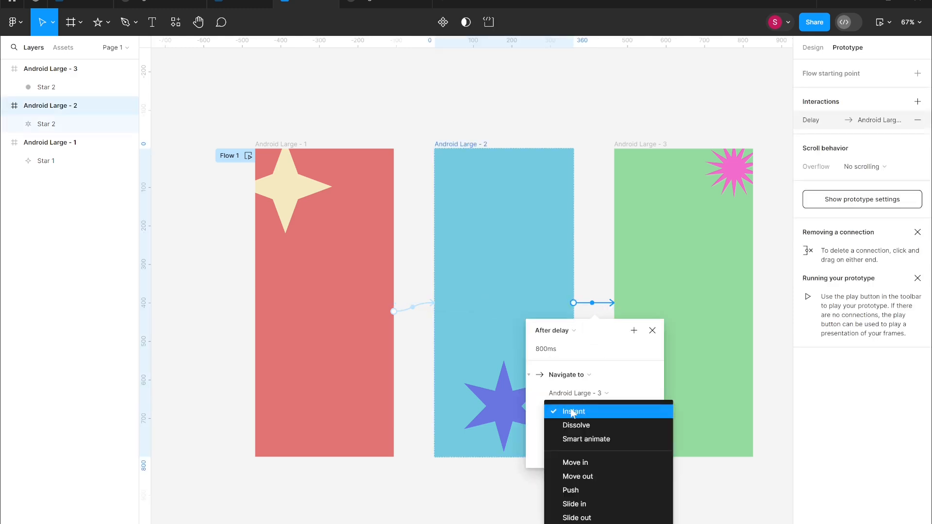
click(566, 424)
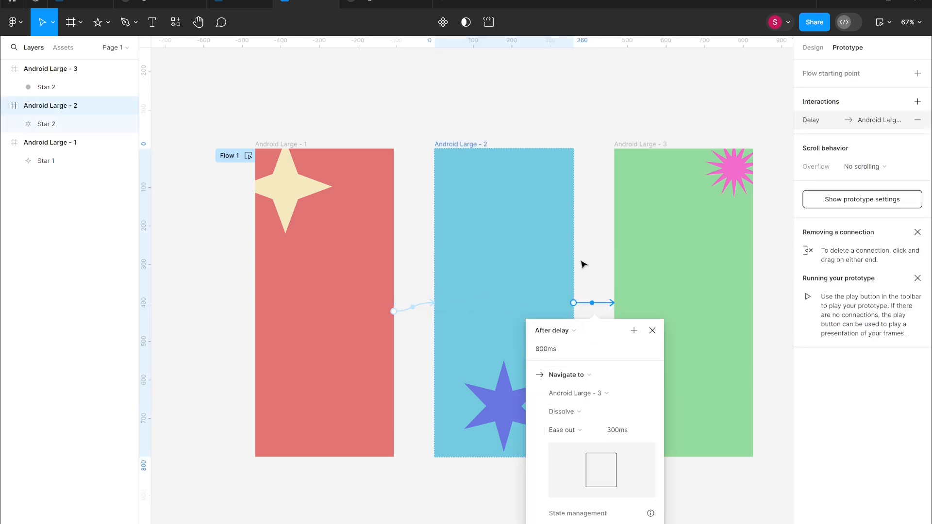
click(582, 264)
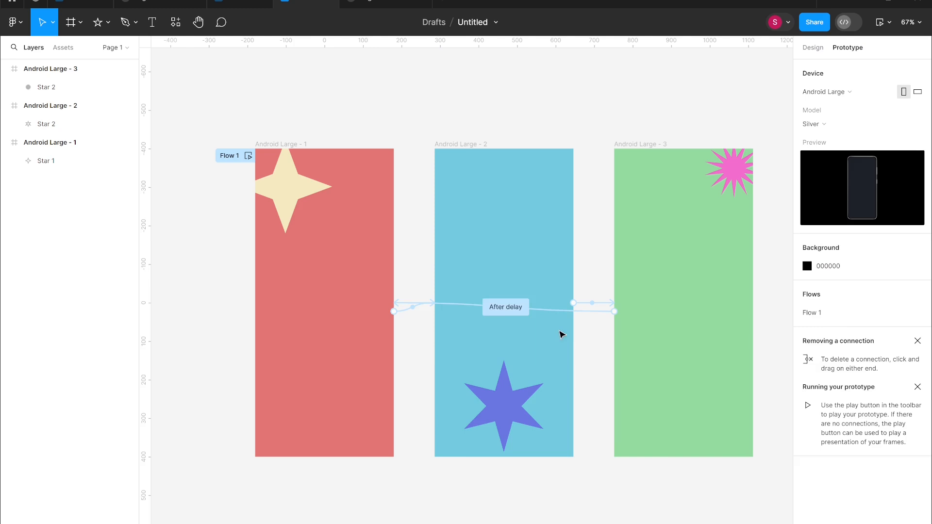
Set the return connection from the third frame to the first frame to Dissolve and preview the prototype.
click(510, 312)
click(482, 420)
click(485, 434)
click(585, 256)
key(shift+space)
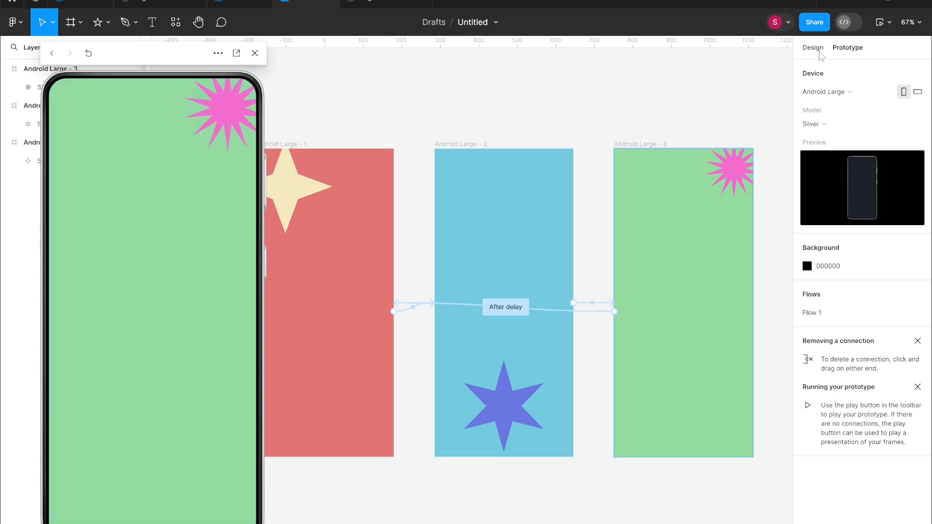
Rotate the first frame's star to about 35°.
click(820, 53)
mouse_move(513, 414)
mouse_down()
mouse_move(521, 403)
mouse_move(512, 390)
mouse_move(510, 225)
mouse_move(510, 397)
mouse_up()
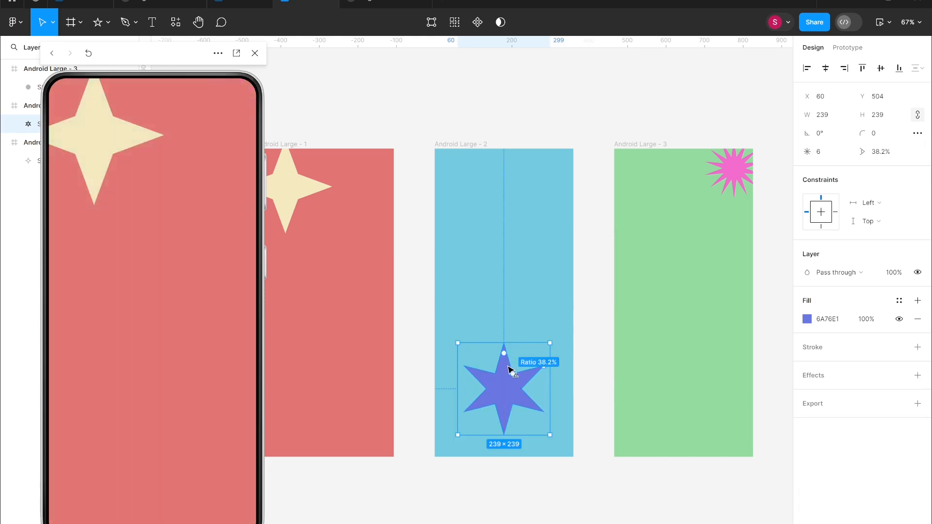
click(308, 184)
drag(338, 139, 305, 80)
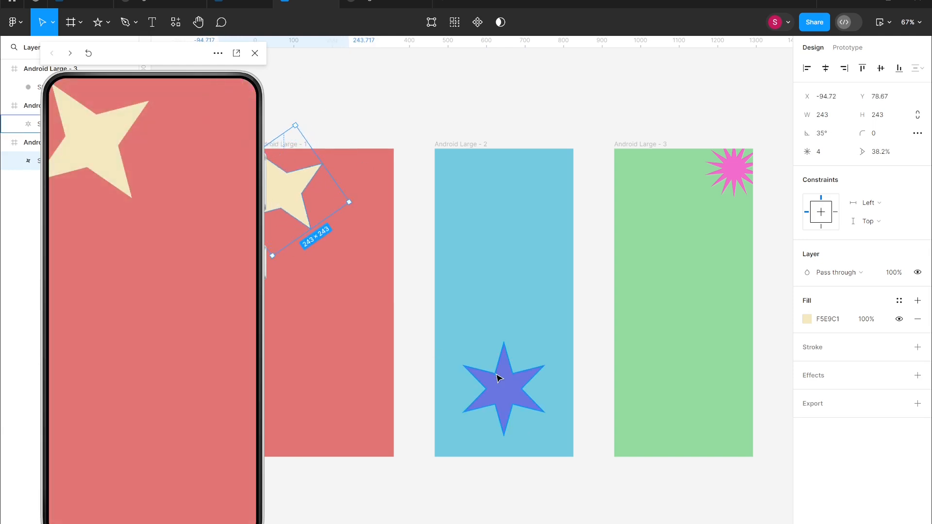
Rotate the second frame's star to about 70°.
click(503, 389)
drag(556, 339, 487, 312)
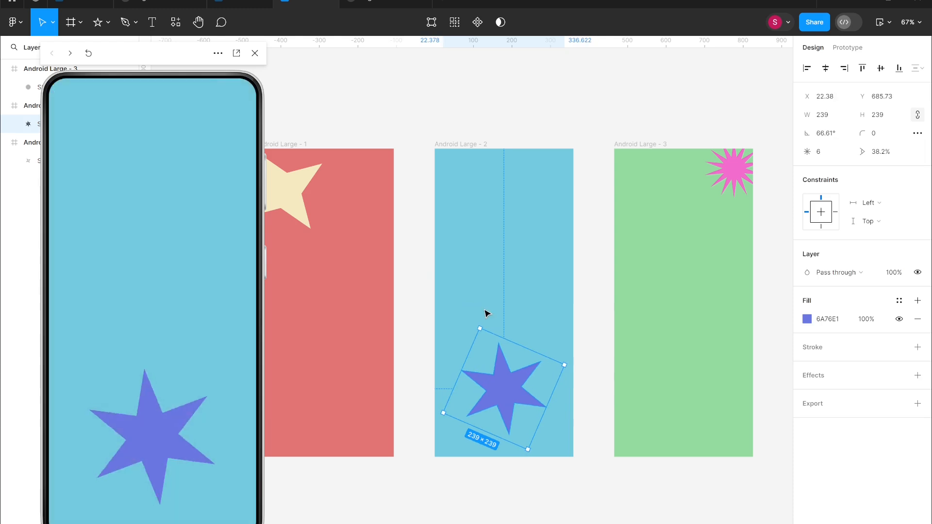
drag(568, 366, 572, 360)
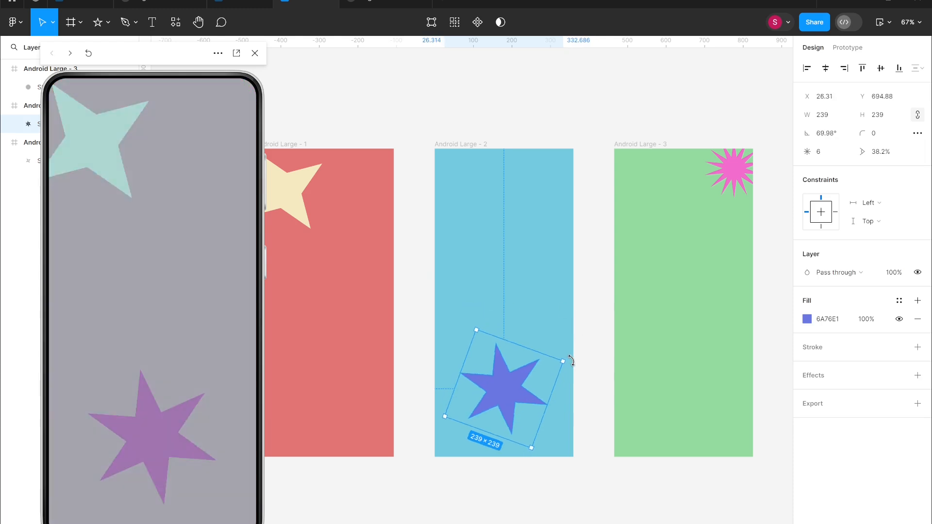
Rotate the third frame's star to about 114°.
click(734, 165)
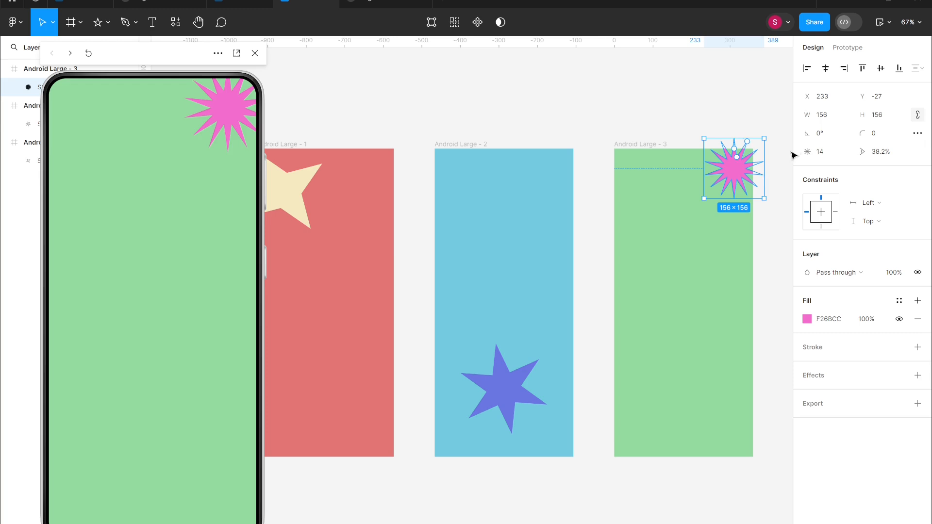
drag(764, 131, 681, 146)
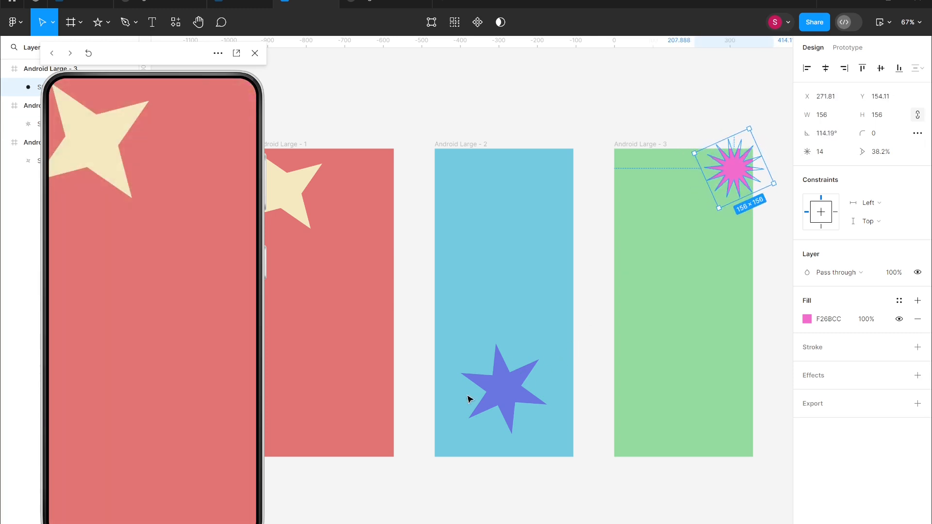
click(481, 388)
click(304, 198)
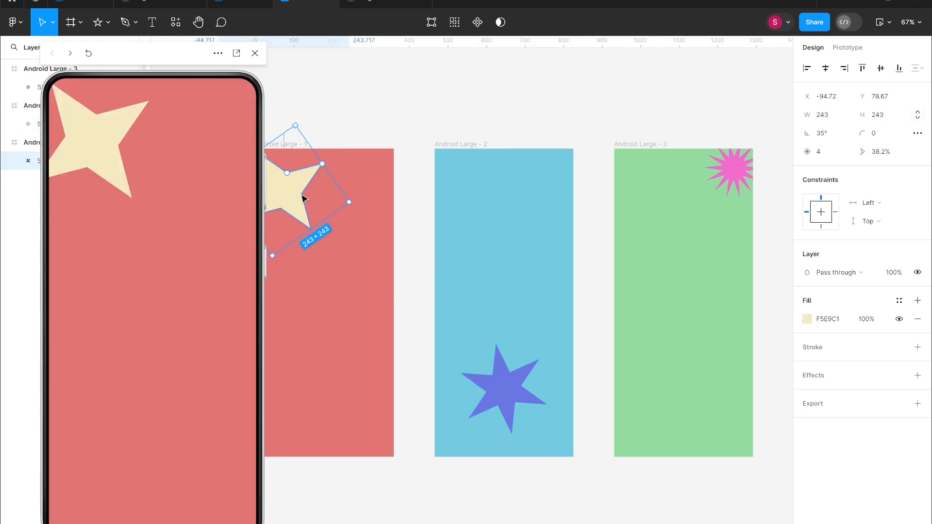
Switch to prototyping and set the first frame's connection transition to Smart animate.
click(357, 94)
key(shift+e)
click(403, 312)
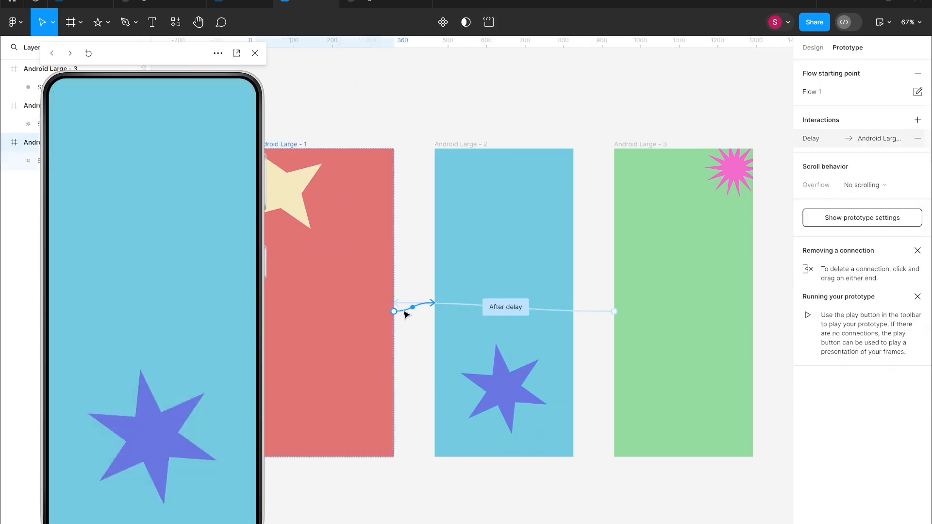
click(255, 53)
click(375, 419)
click(385, 433)
Set the second frame's connection transition to Move out.
click(601, 283)
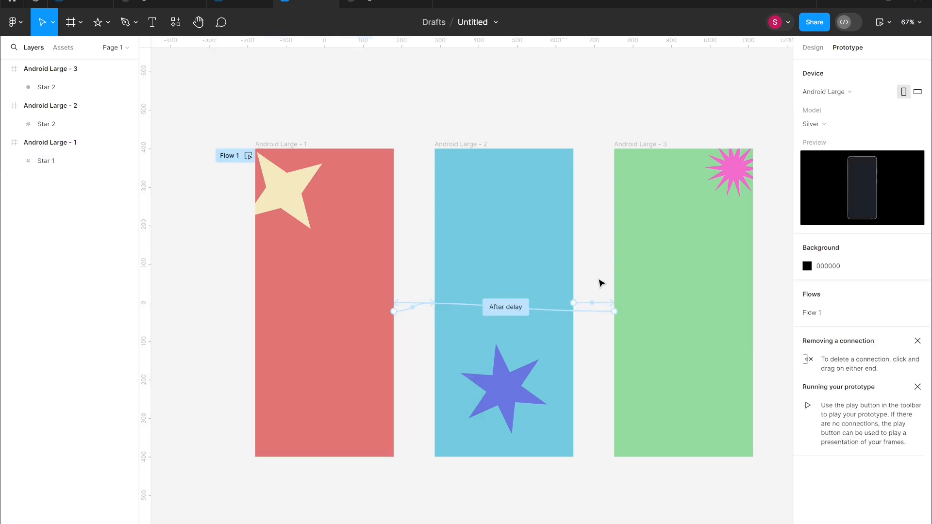
click(601, 303)
click(563, 412)
click(582, 423)
click(611, 255)
Change the animation of the return connection from the third frame to the first frame.
click(515, 311)
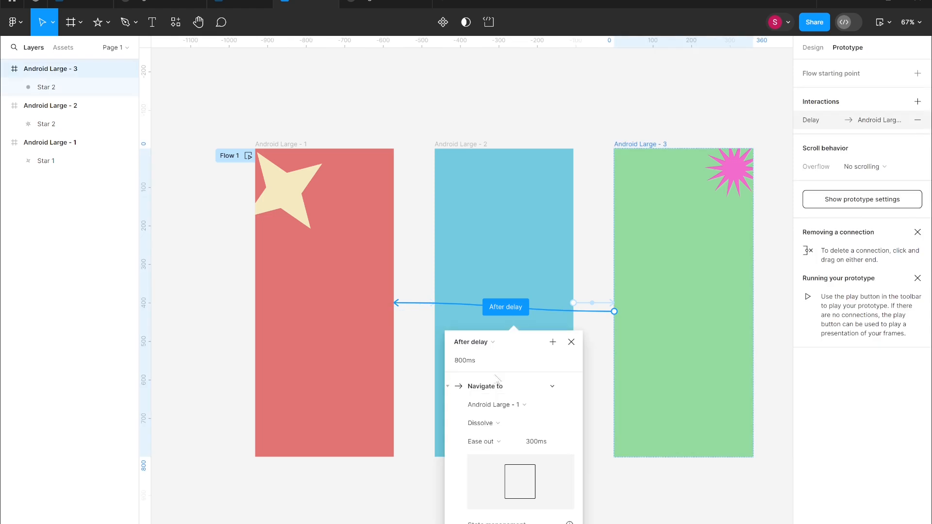
click(483, 423)
click(500, 437)
click(590, 275)
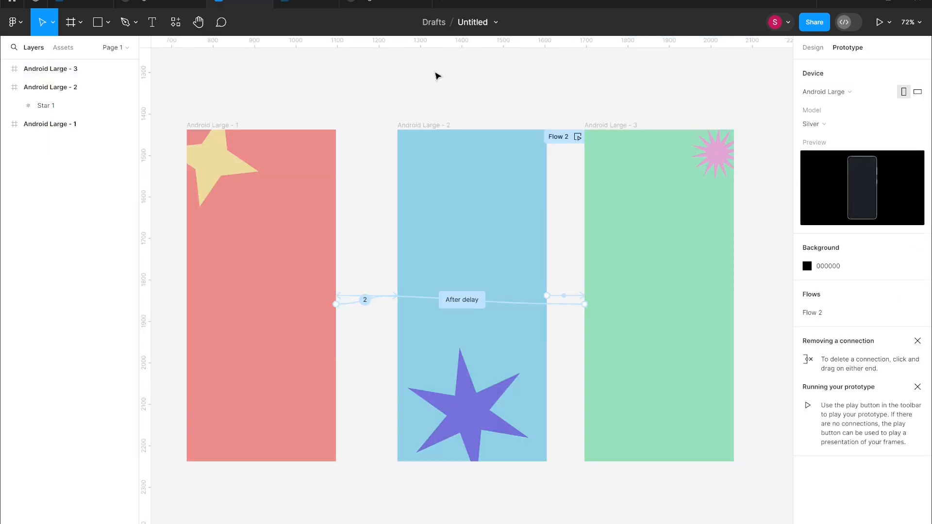
Preview the prototype and inspect the rotation settings of the second frame's star.
key(shift+space)
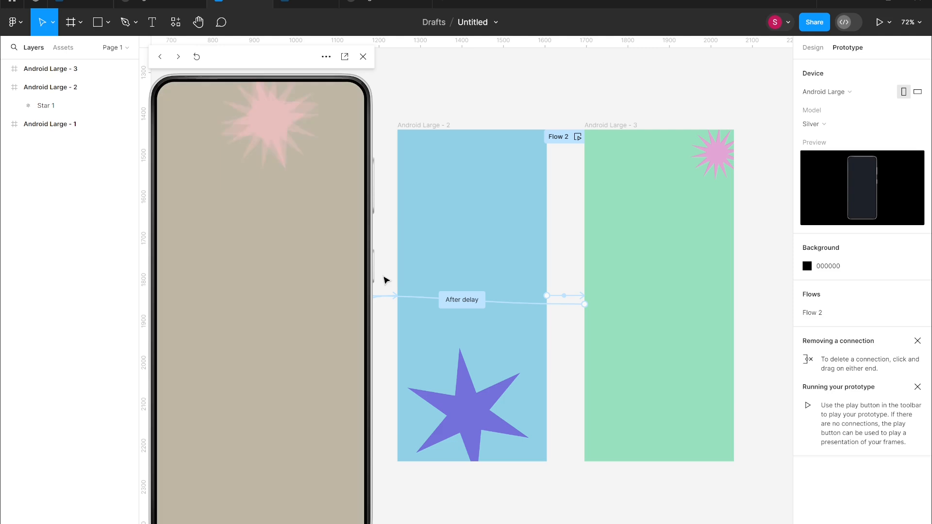
drag(281, 66, 167, 83)
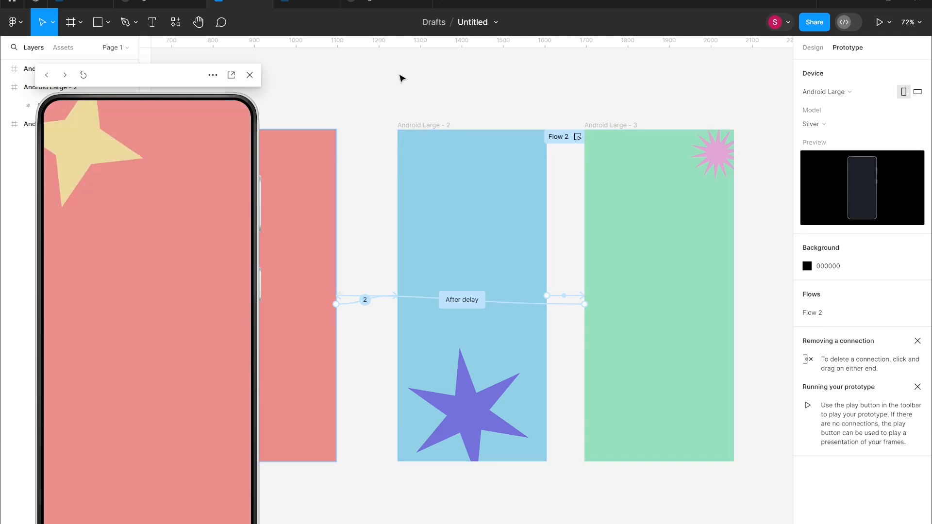
click(444, 410)
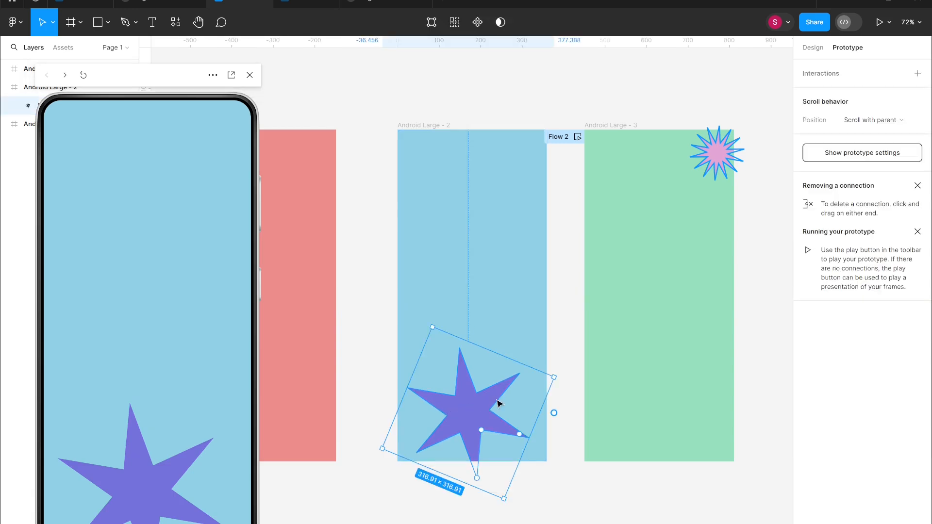
click(812, 47)
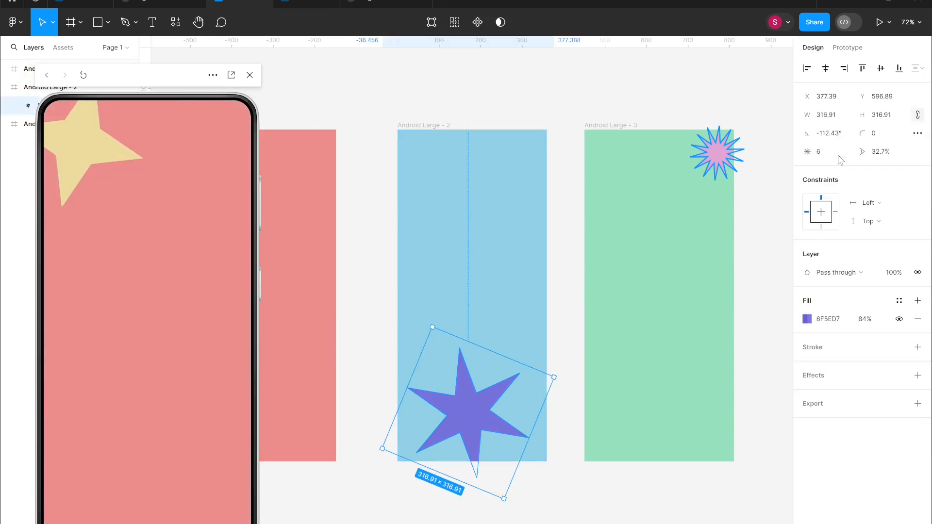
drag(863, 133, 770, 168)
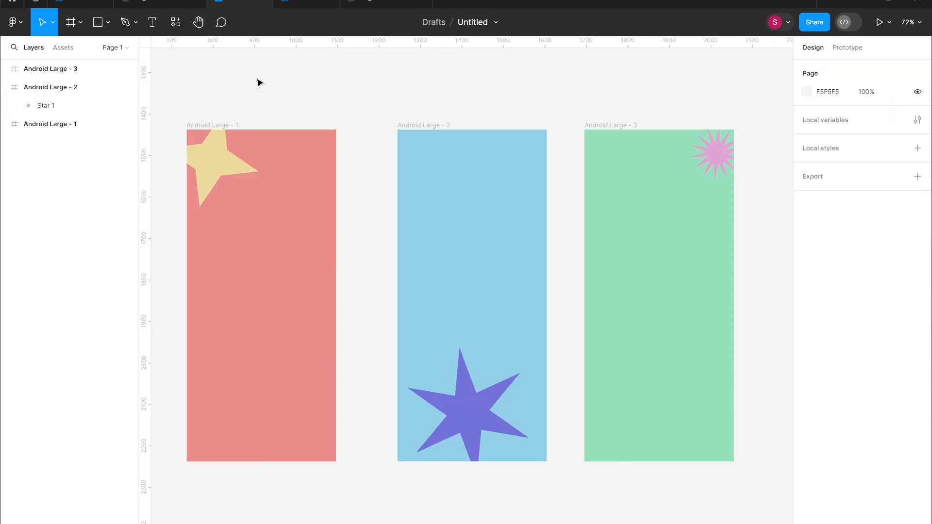
Set the first frame's connection transition to Move in.
click(847, 47)
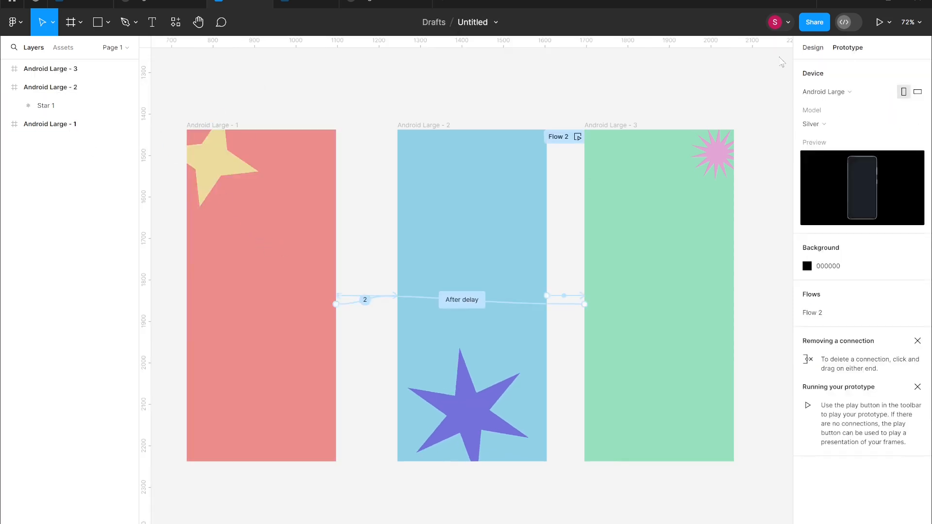
click(365, 299)
click(363, 325)
click(349, 468)
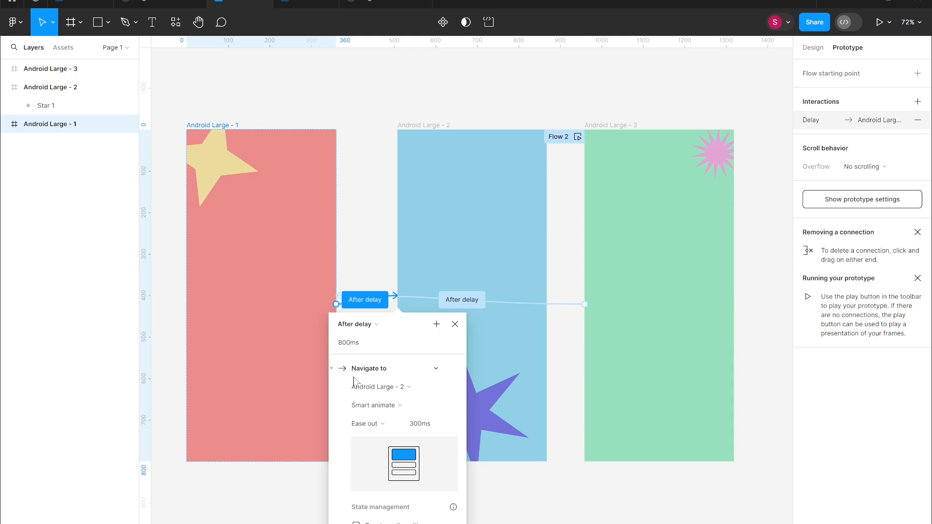
click(383, 405)
click(383, 427)
Change the second frame's connection trigger to On tap.
click(462, 300)
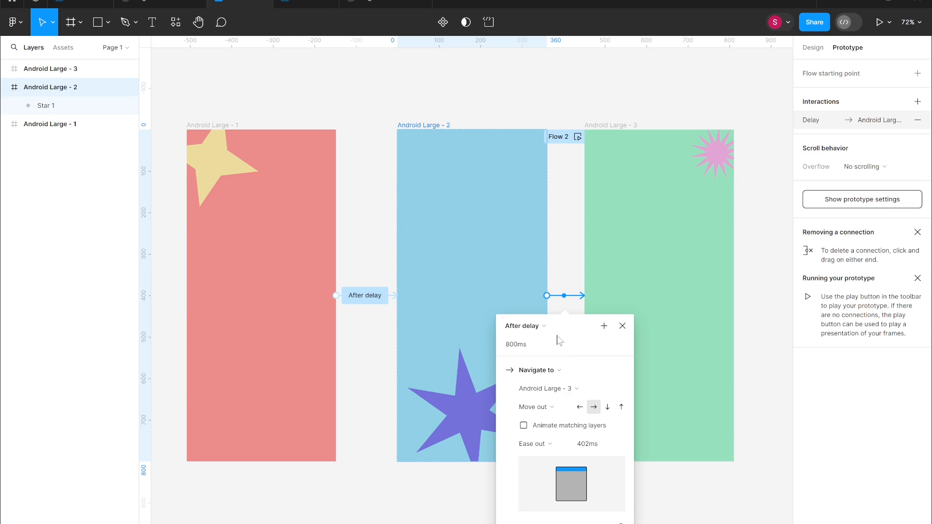
click(524, 326)
click(542, 182)
Change the first frame's connection trigger to On tap.
click(363, 300)
click(363, 300)
click(313, 182)
click(600, 294)
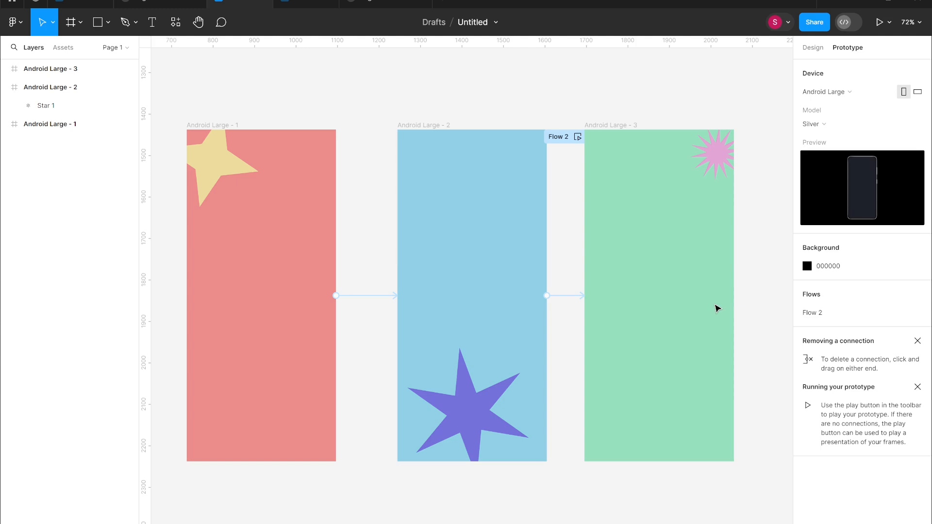
Connect the third frame back to the first frame with an On tap interaction using a Move in transition.
click(48, 69)
drag(734, 300, 202, 292)
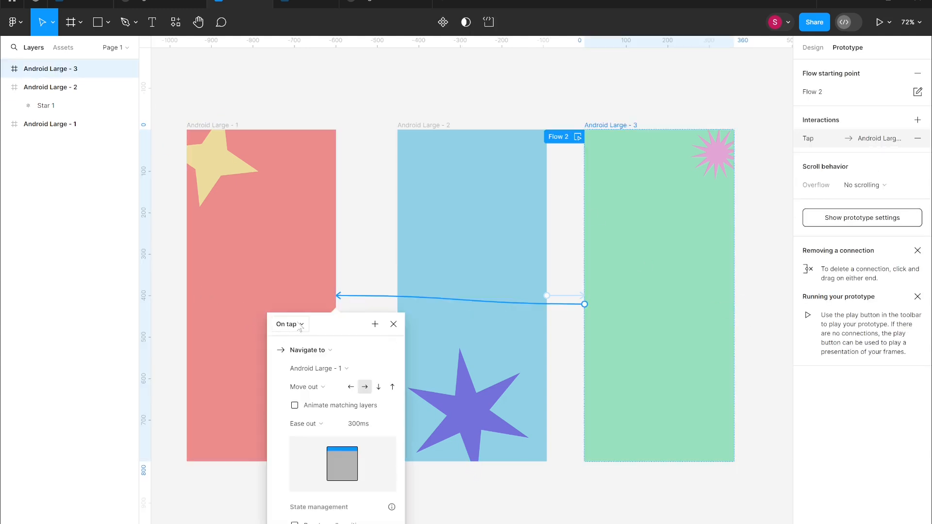
click(324, 389)
click(323, 374)
click(360, 113)
Open the prototype preview and tap through the frames to test the navigation.
key(shift+space)
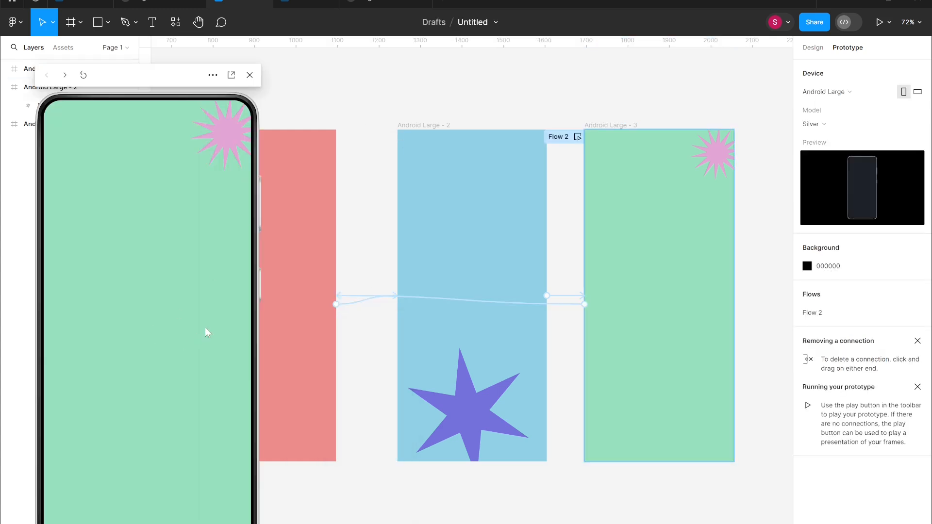
click(205, 327)
click(205, 327)
click(203, 328)
click(204, 327)
click(207, 329)
Try to delete the connection arriving at the first frame and close the preview.
click(357, 298)
key(Delete)
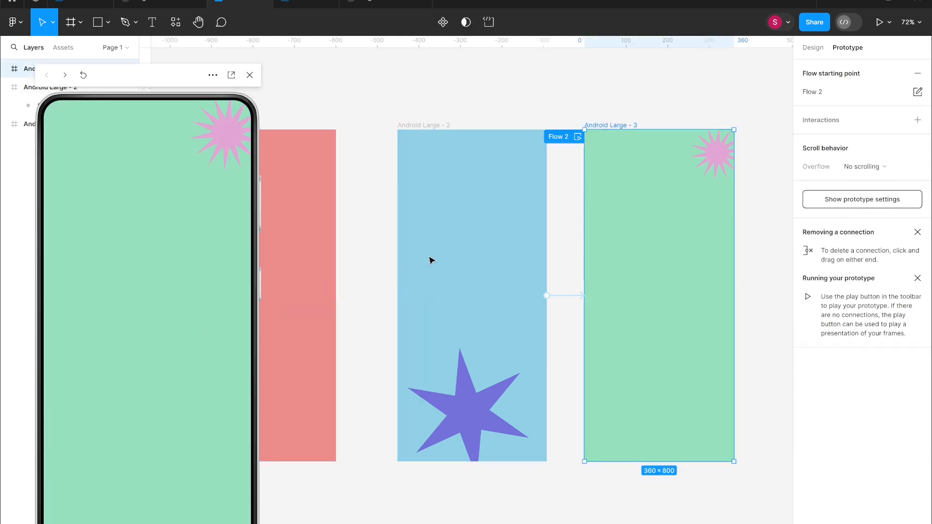
click(250, 75)
click(272, 273)
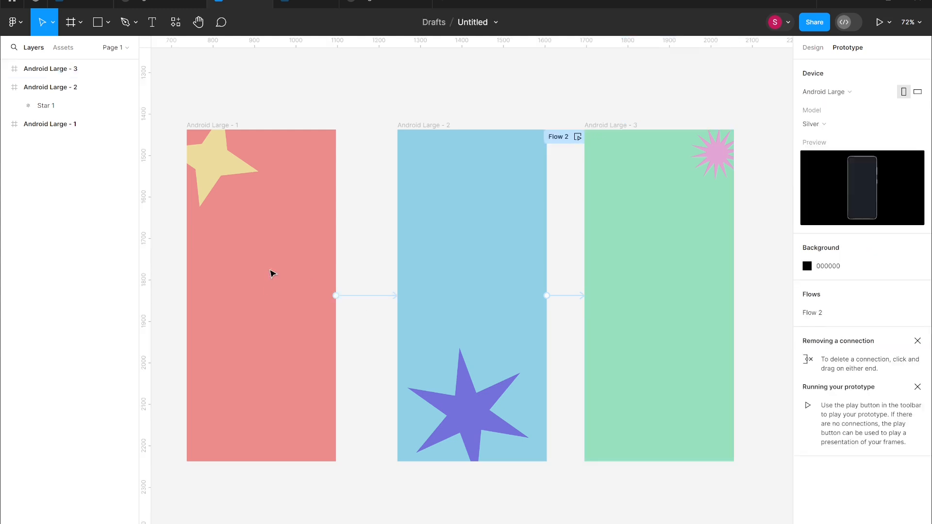
Set the first frame's connection transition to Push.
click(381, 299)
click(361, 391)
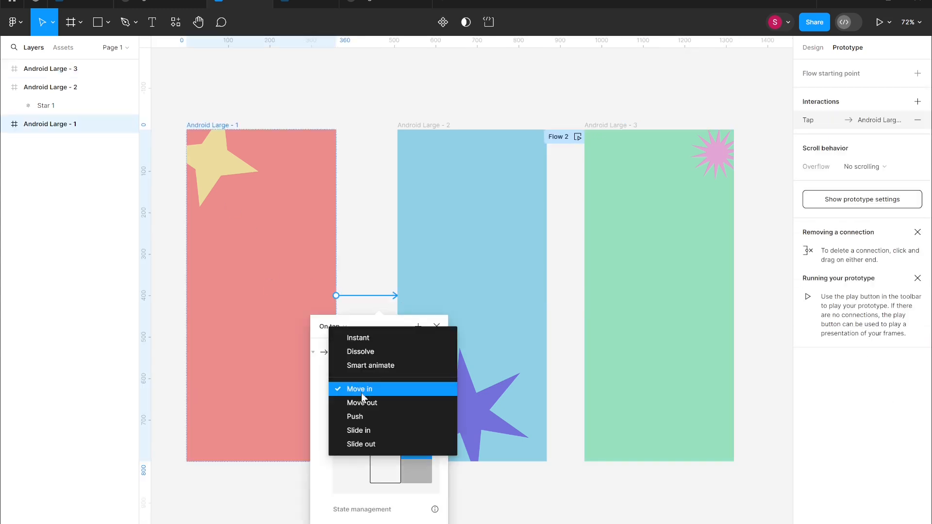
click(368, 421)
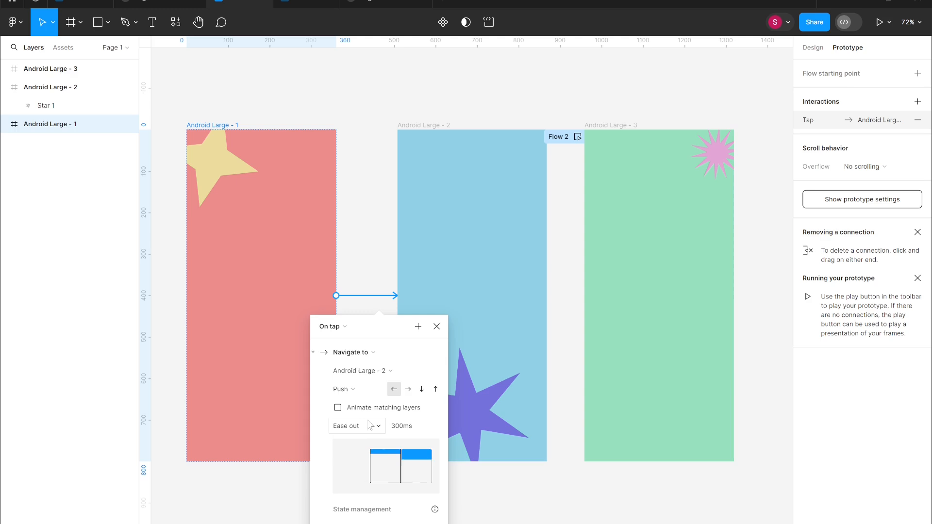
Set the second frame's connection transition to Push.
click(569, 297)
click(529, 385)
click(534, 396)
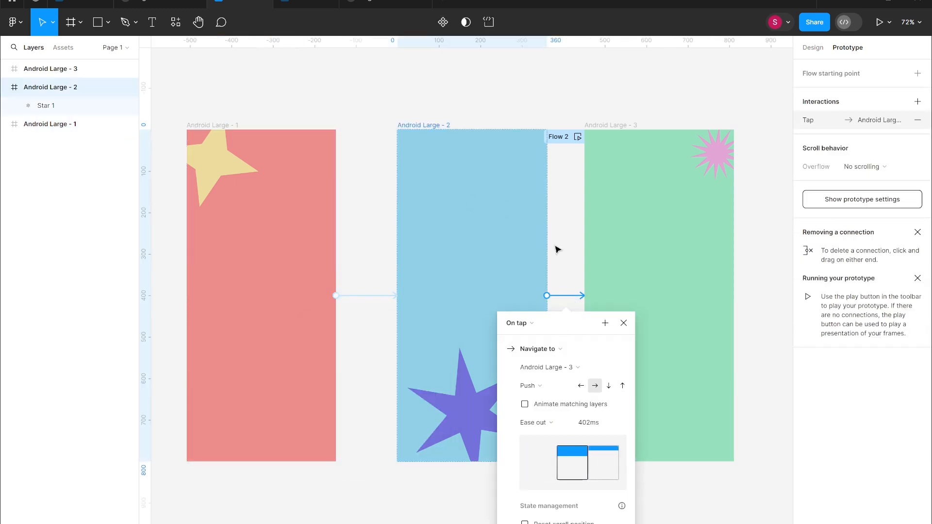
Open the prototype preview and tap through the frames to test the Push transitions.
click(307, 70)
key(shift+space)
click(80, 279)
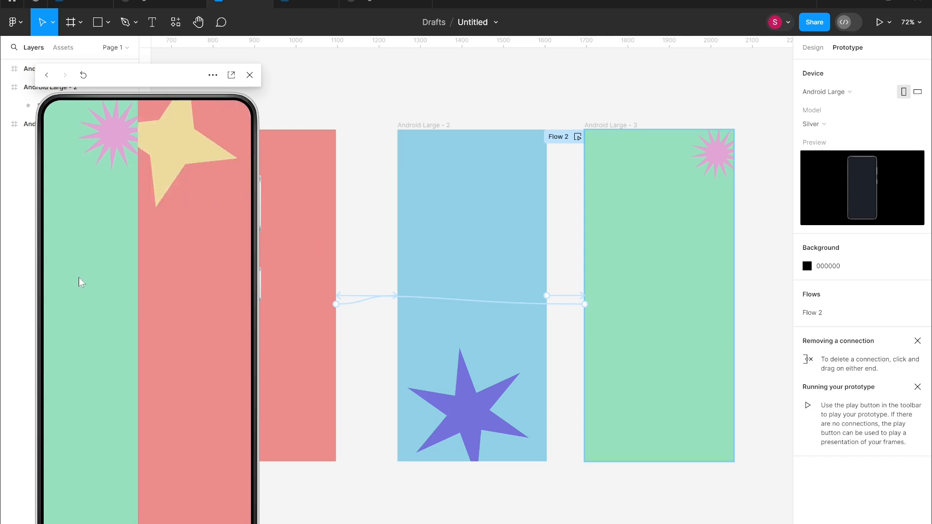
click(183, 313)
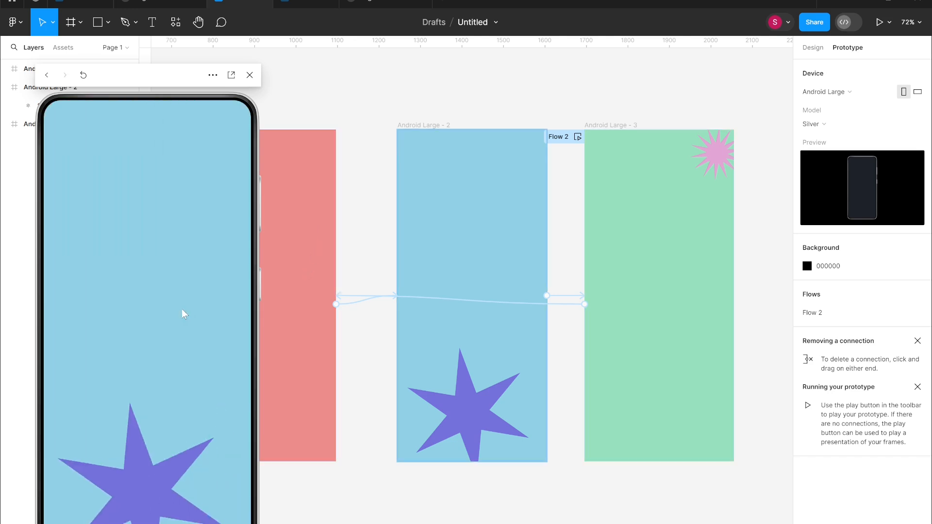
click(177, 314)
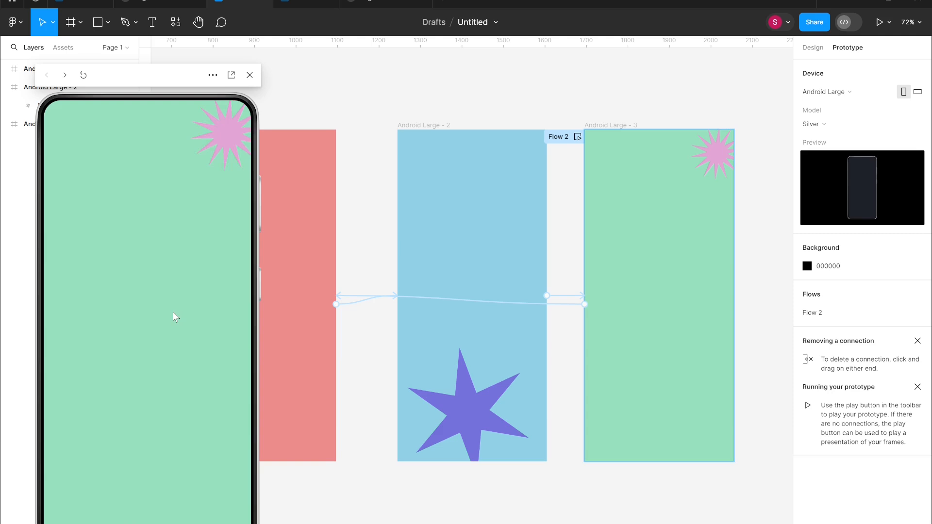
click(175, 316)
click(175, 317)
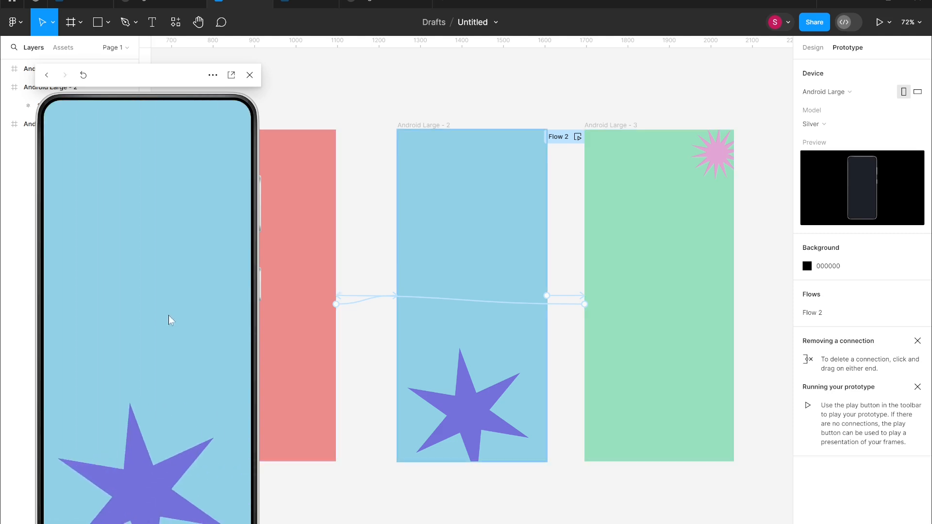
click(143, 332)
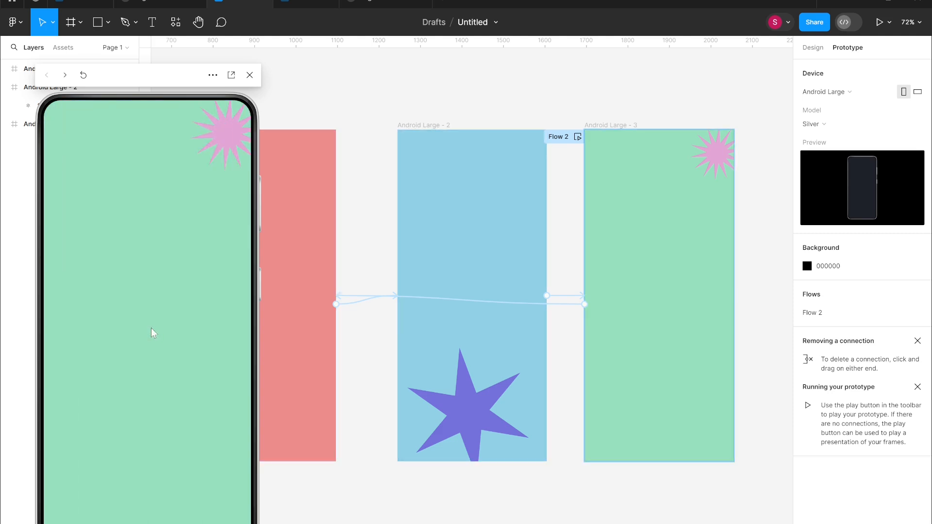
click(153, 333)
click(150, 337)
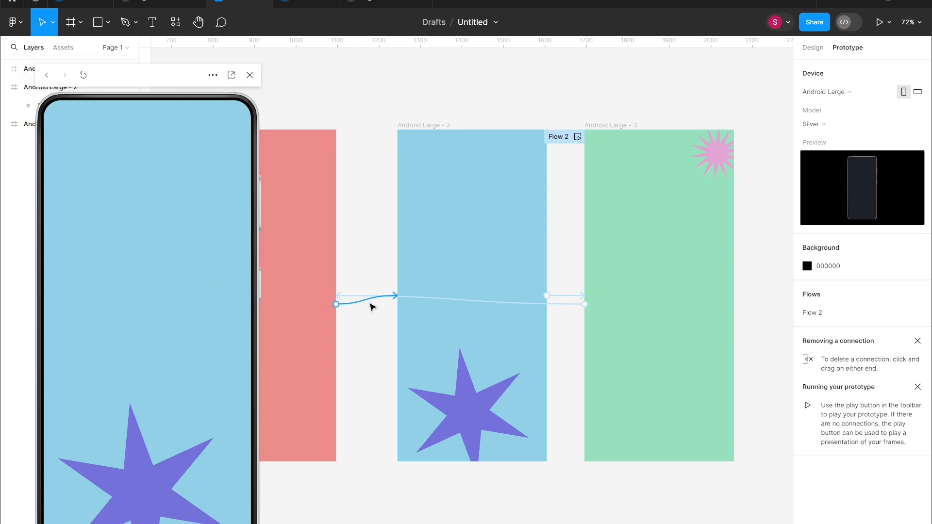
Set the first frame's connection transition to Slide in.
click(370, 306)
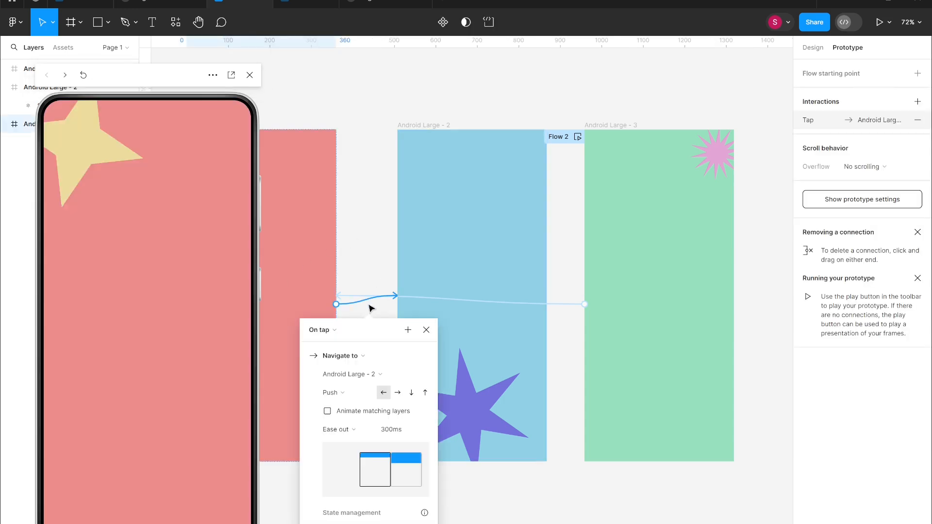
click(346, 401)
click(358, 410)
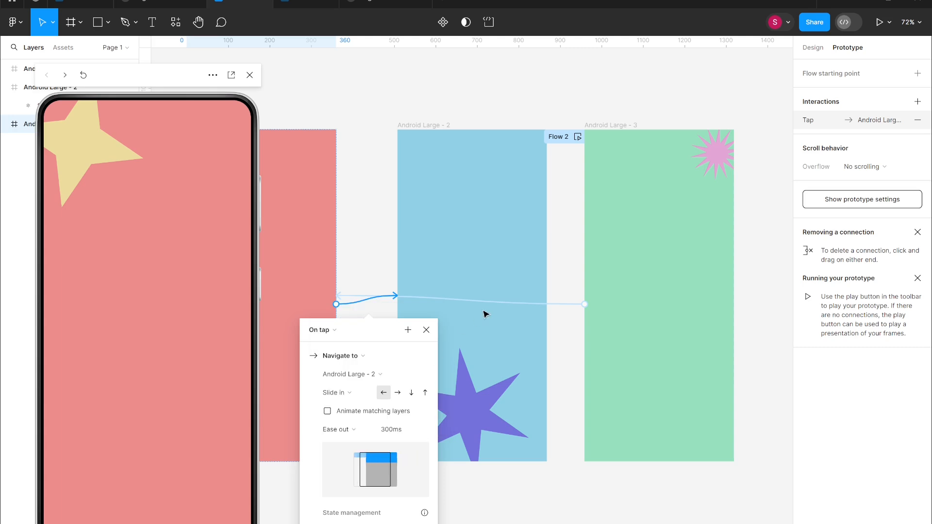
Set the return connection and the second frame's connection transitions to Slide in.
click(521, 305)
click(492, 394)
click(492, 407)
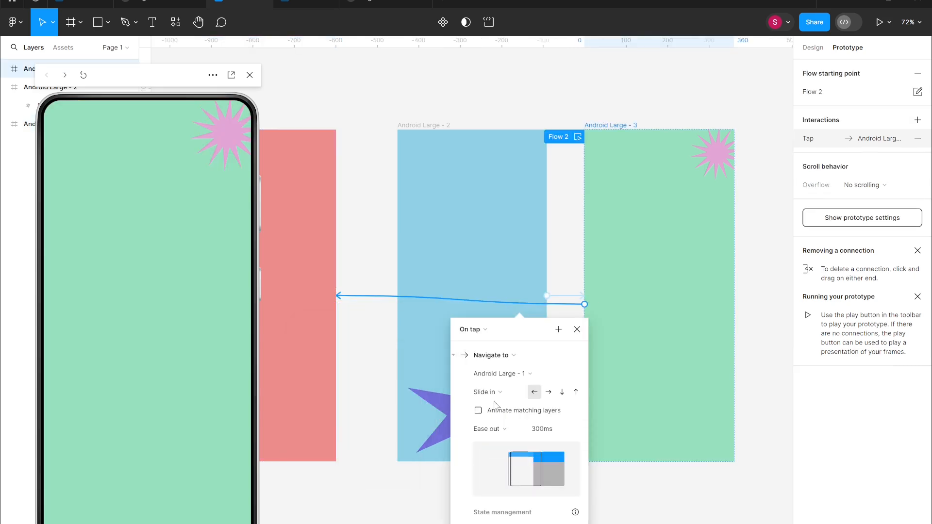
click(569, 296)
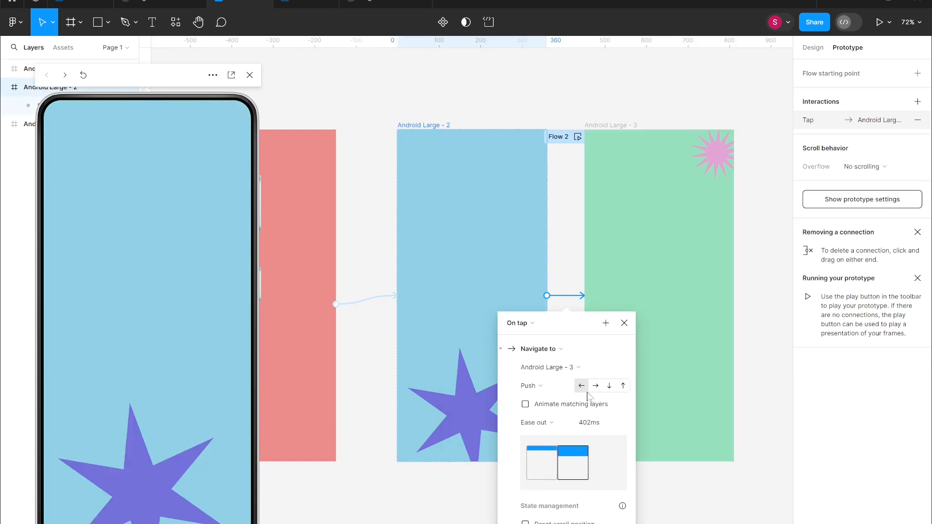
click(540, 386)
click(556, 398)
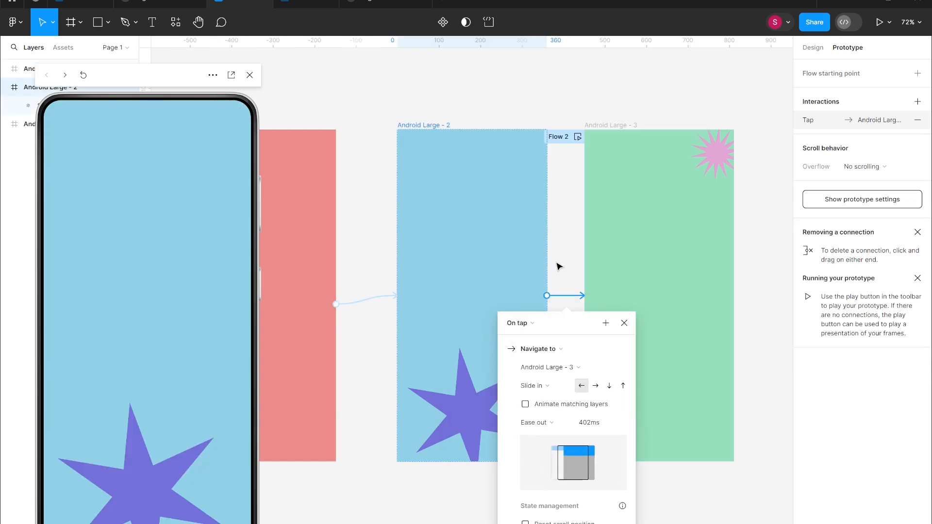
click(559, 266)
Reopen the prototype preview, reposition it and resize it to actual size (100%).
click(188, 275)
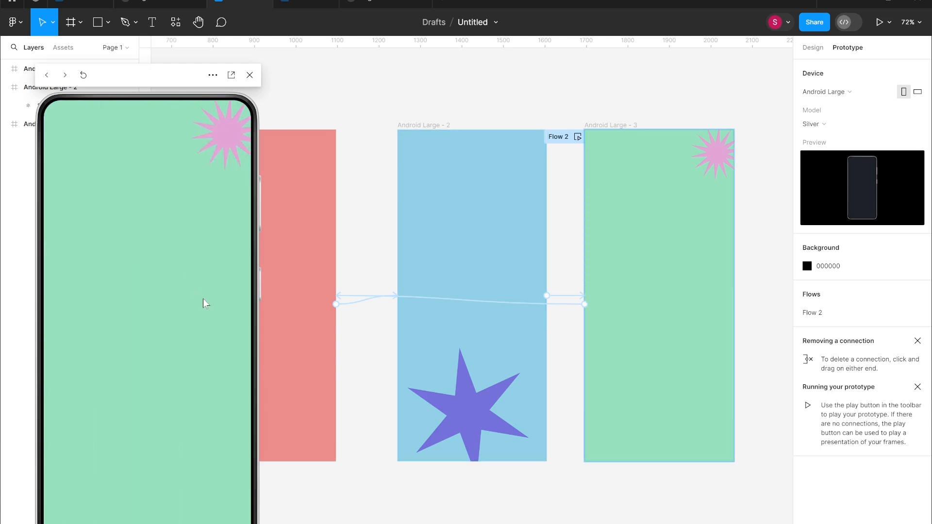
click(249, 75)
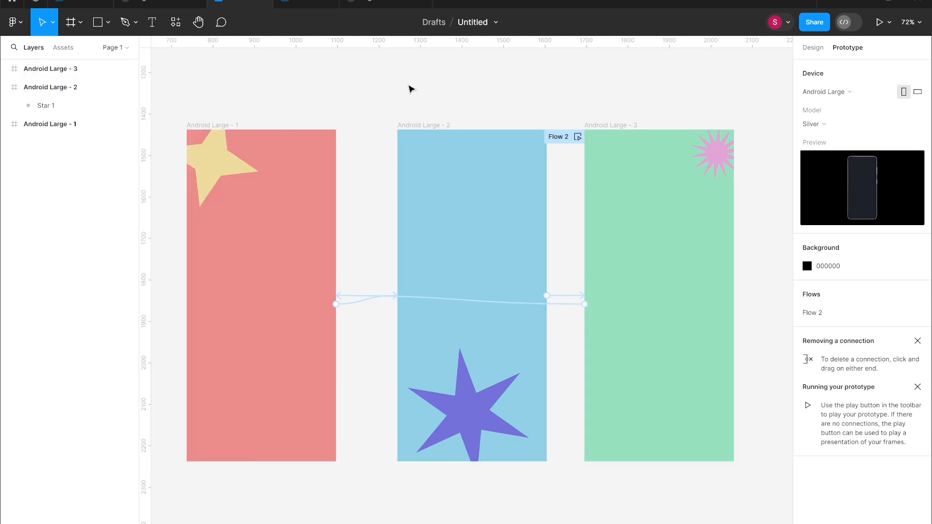
key(shift+space)
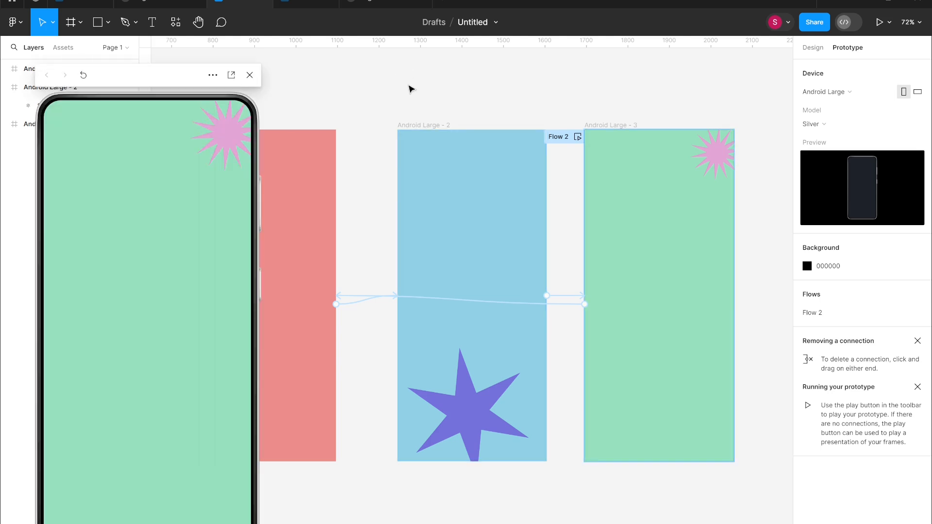
drag(170, 80, 244, 64)
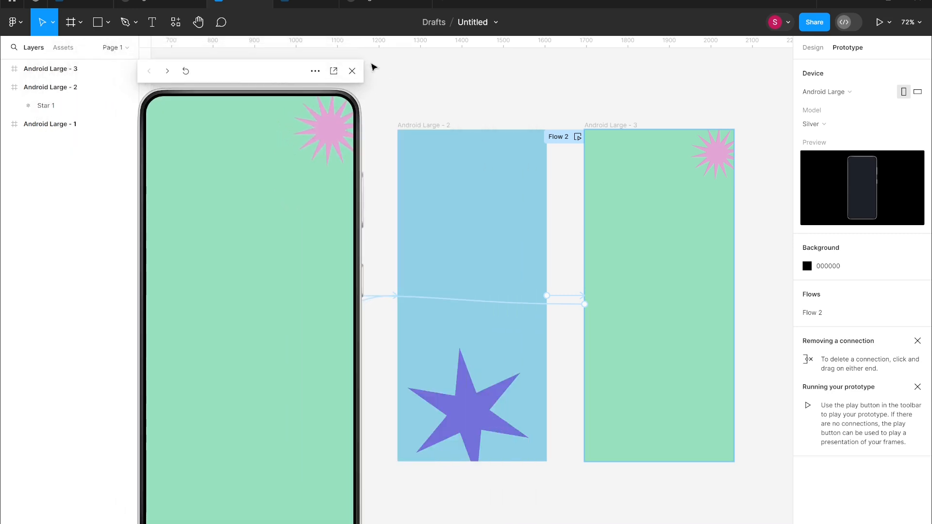
drag(352, 93, 334, 144)
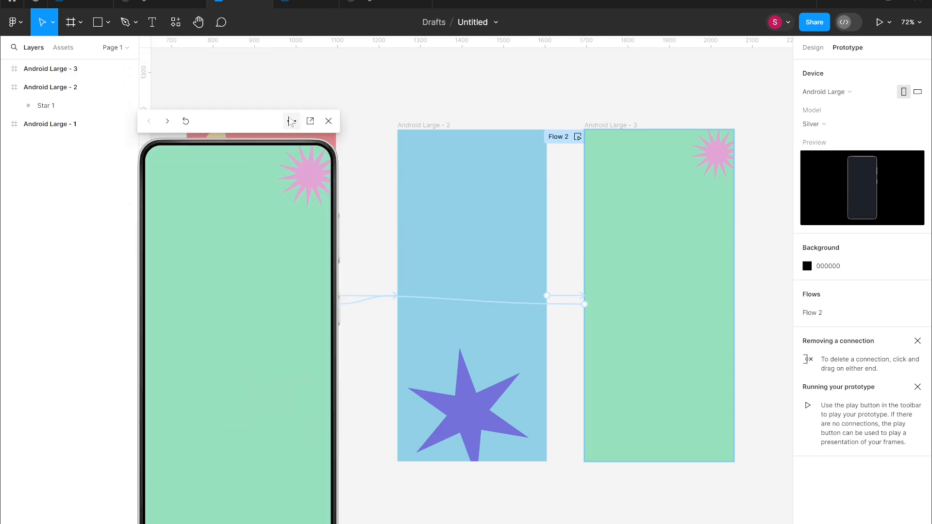
click(291, 121)
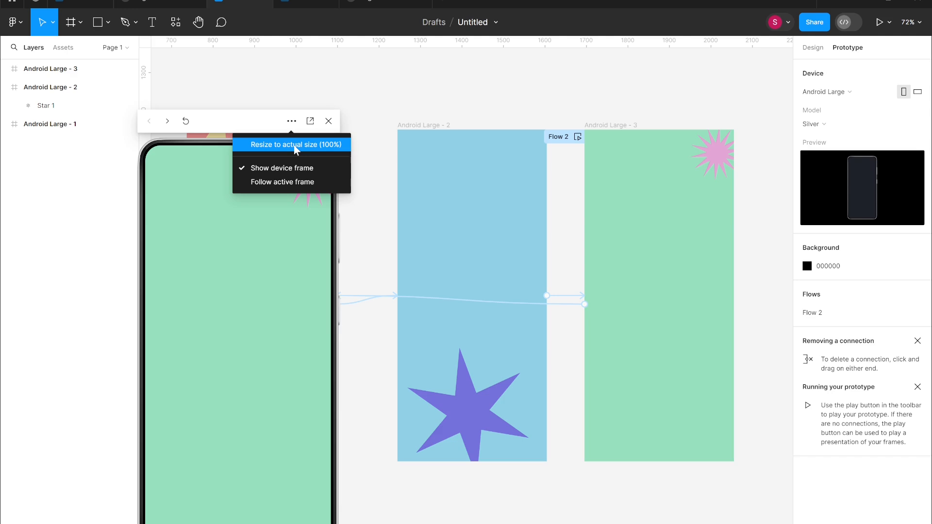
click(296, 145)
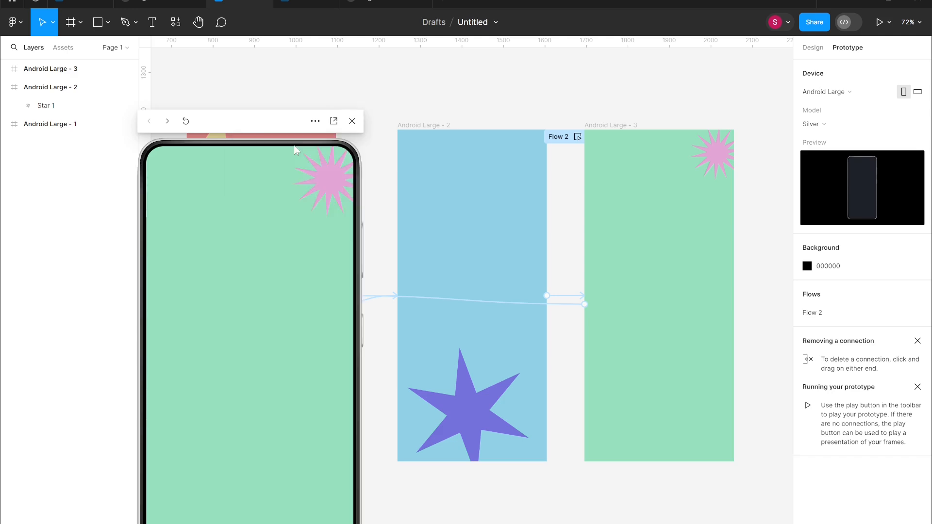
Move the preview window up and turn on Follow active frame in its options.
drag(286, 125, 267, 73)
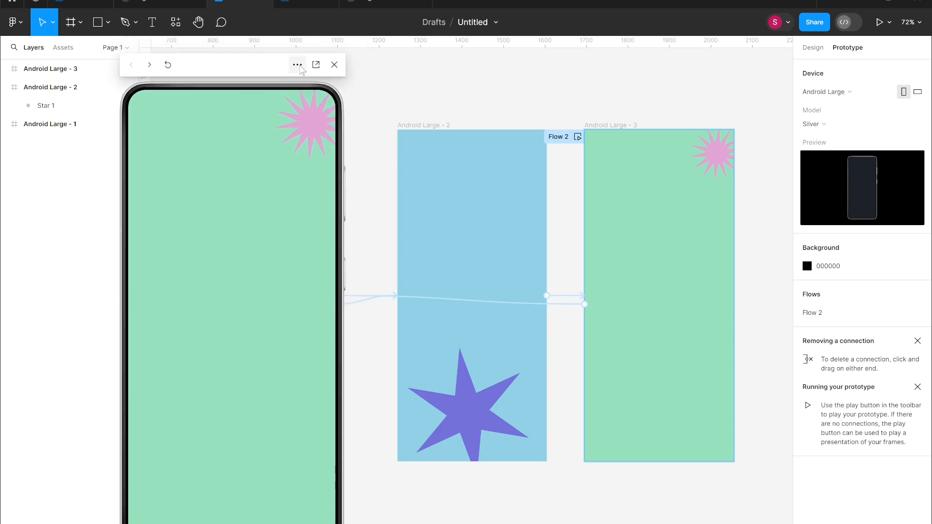
click(301, 69)
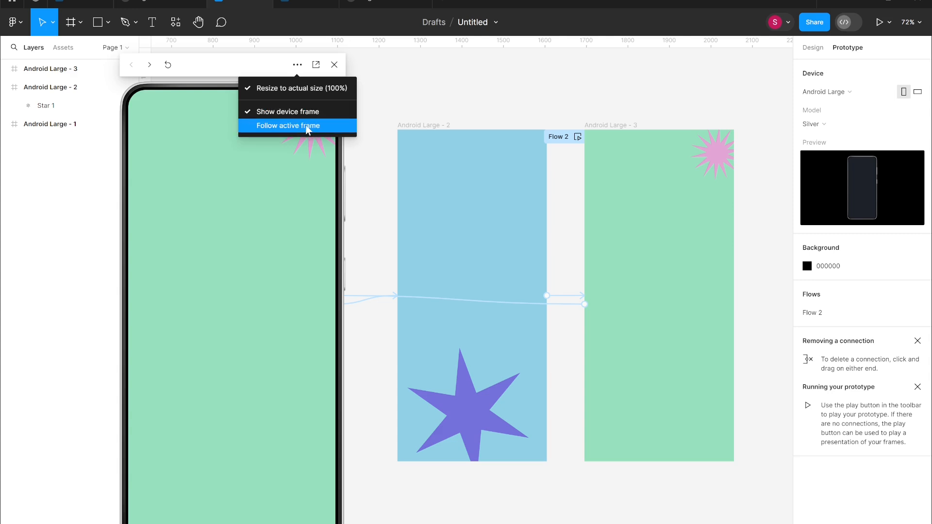
click(307, 128)
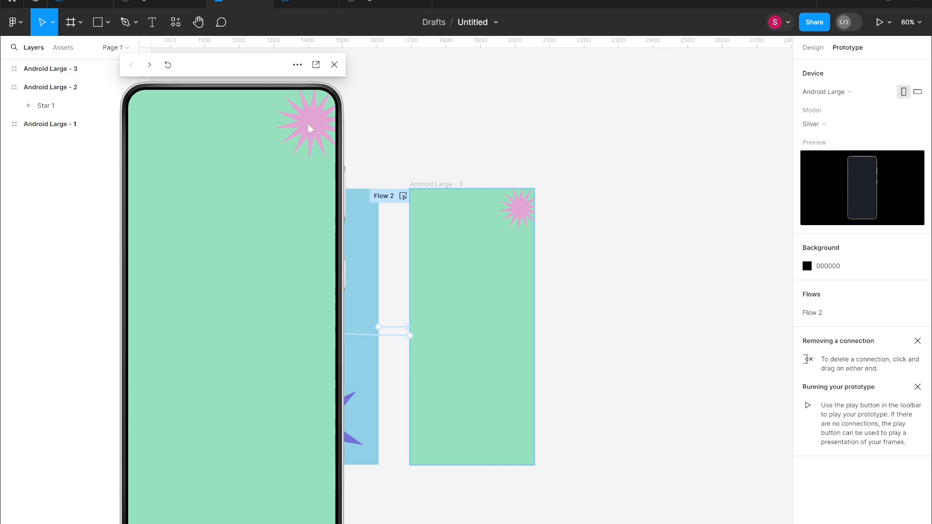
Tap through the frames in the preview to check that the canvas follows the active frame.
click(273, 284)
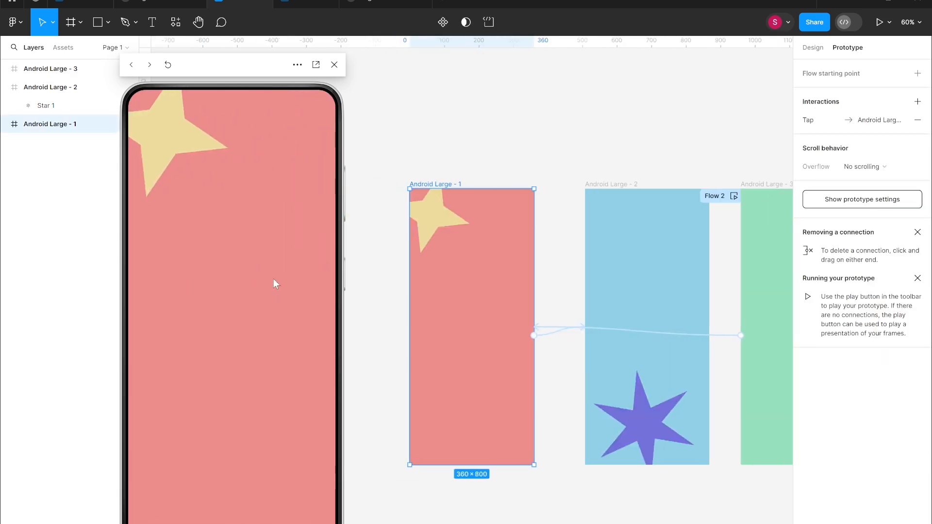
click(276, 287)
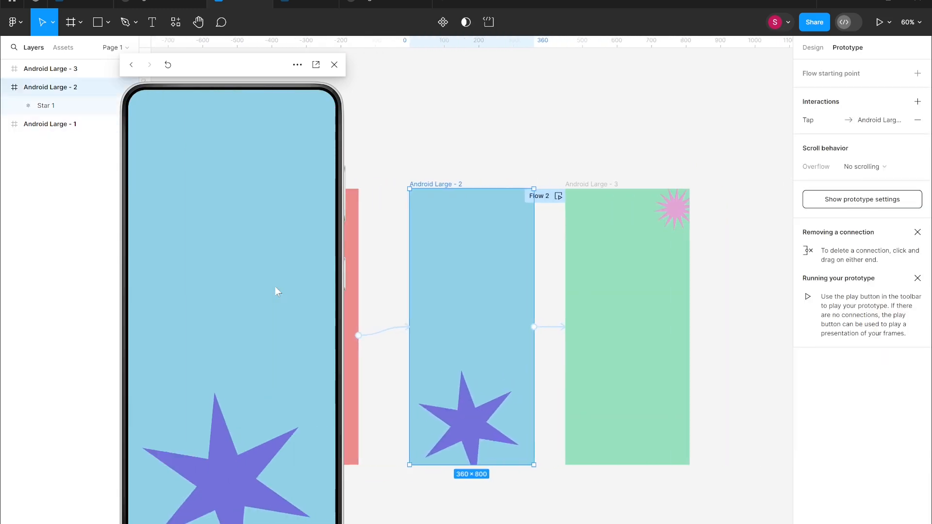
click(275, 287)
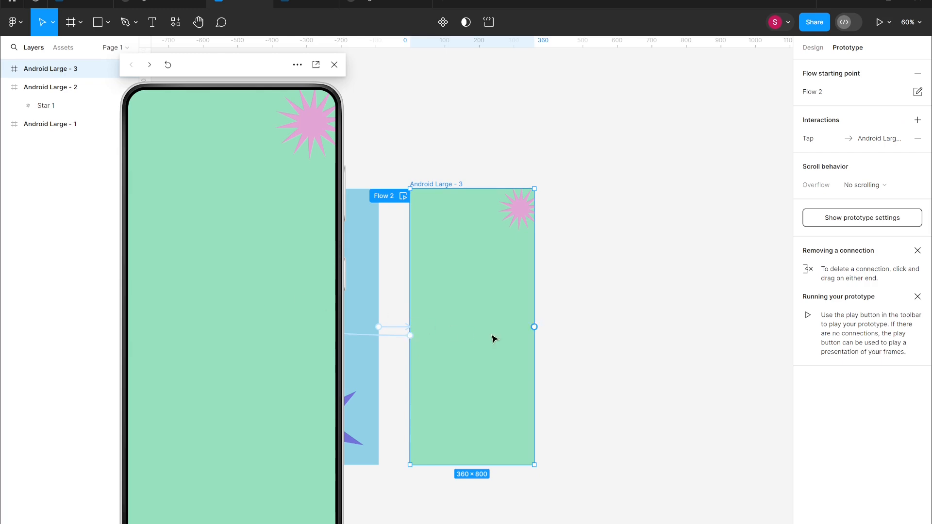
scroll(367, 317, up, 3)
drag(490, 306, 751, 278)
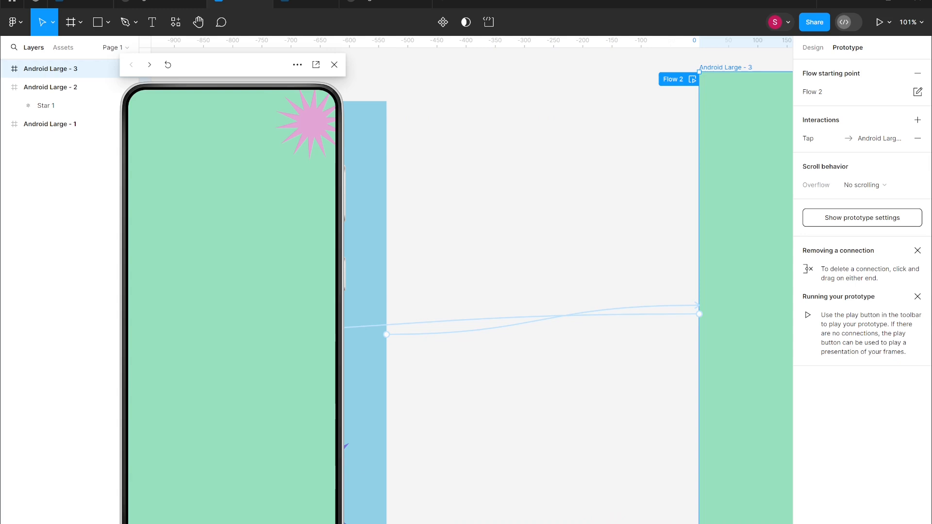
click(249, 313)
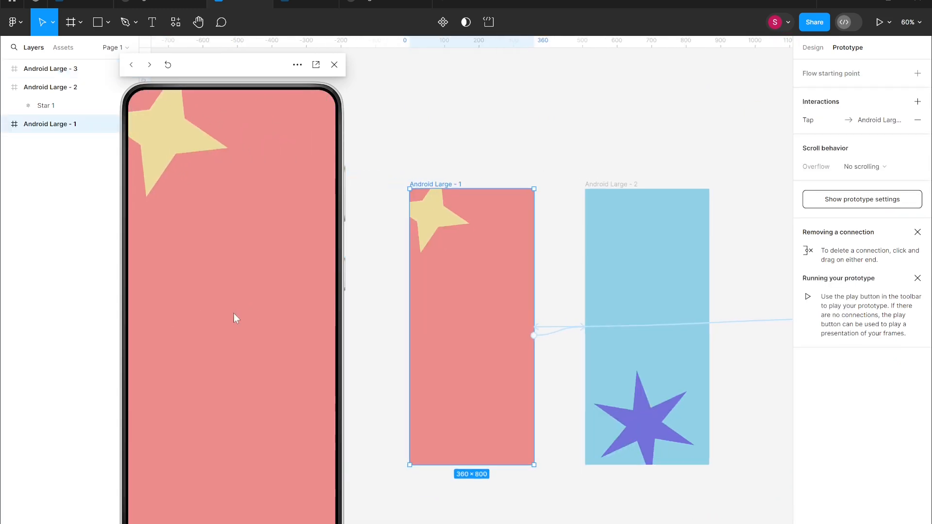
click(234, 316)
click(243, 310)
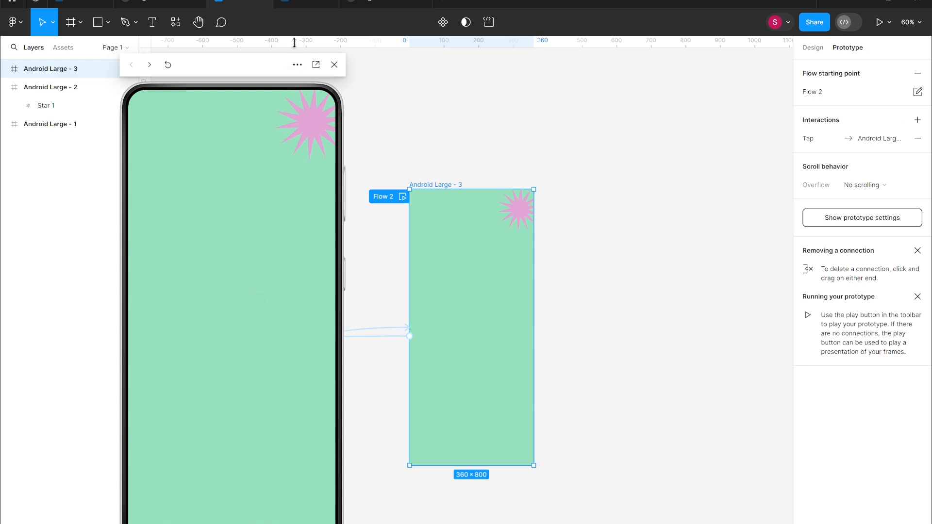
Hide and re-show the preview's device frame twice.
click(297, 64)
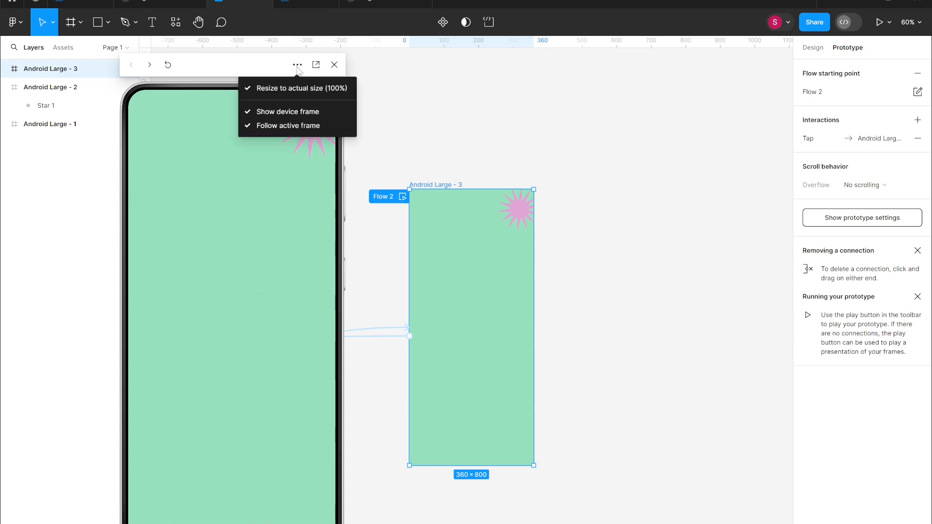
click(296, 112)
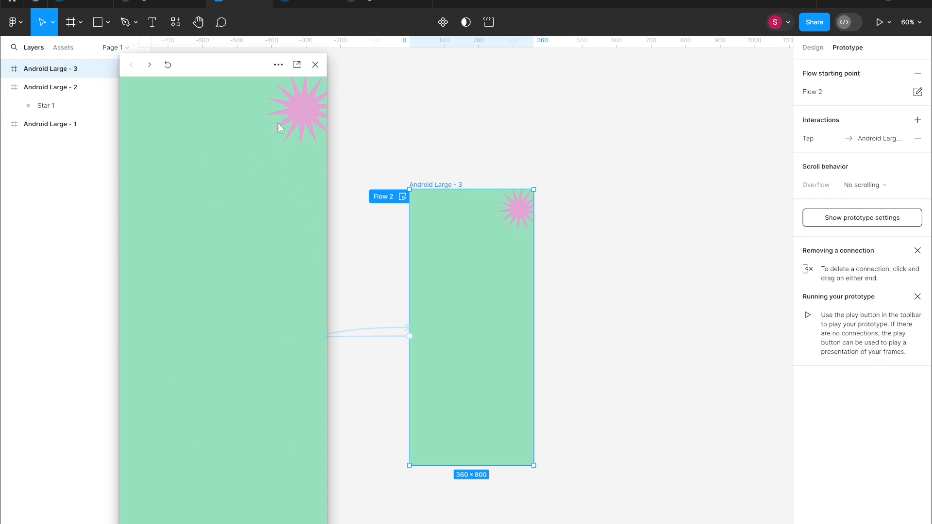
click(278, 64)
click(291, 111)
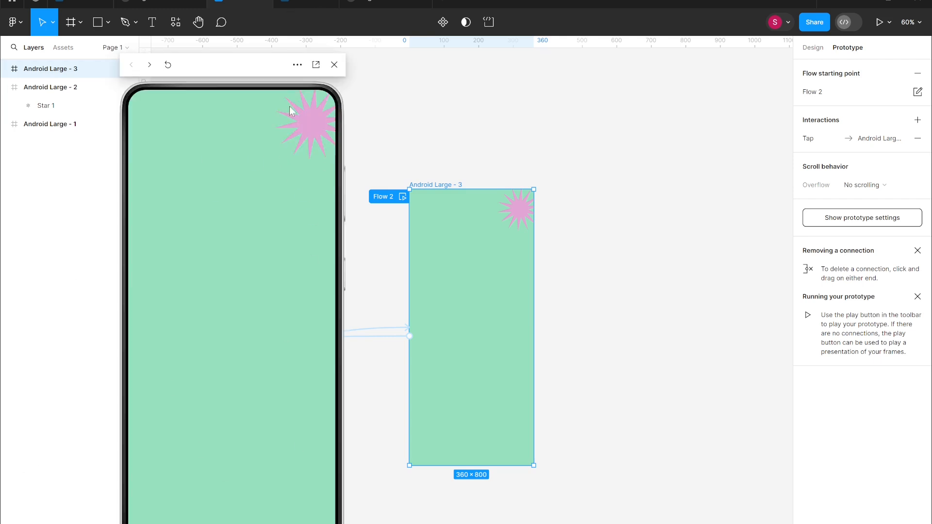
click(297, 65)
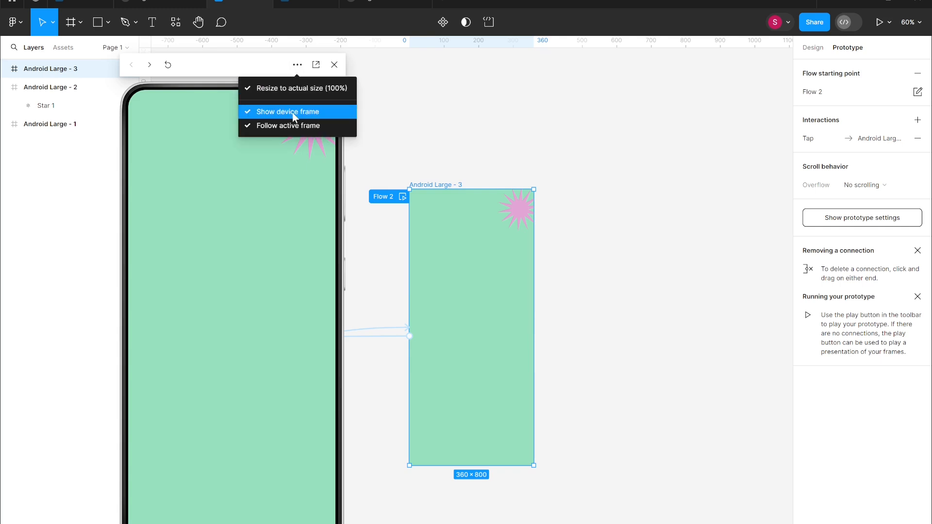
click(291, 110)
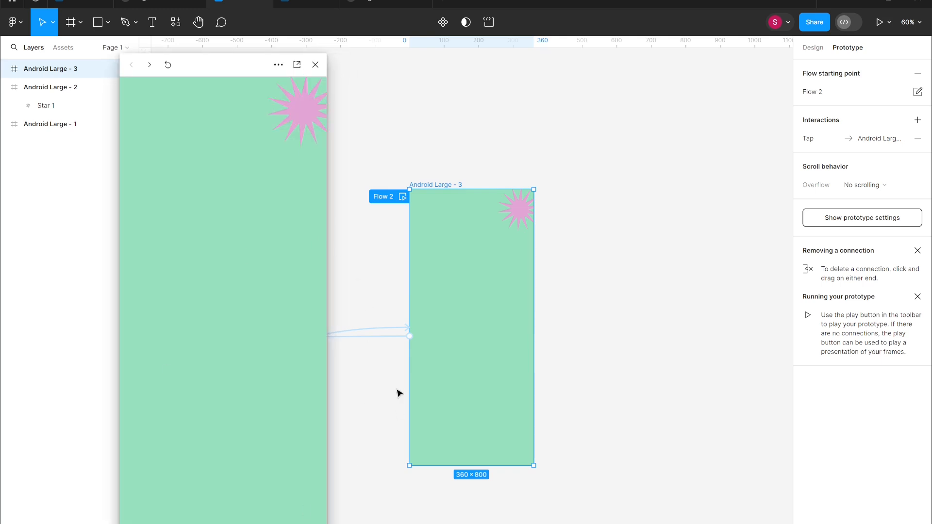
click(278, 65)
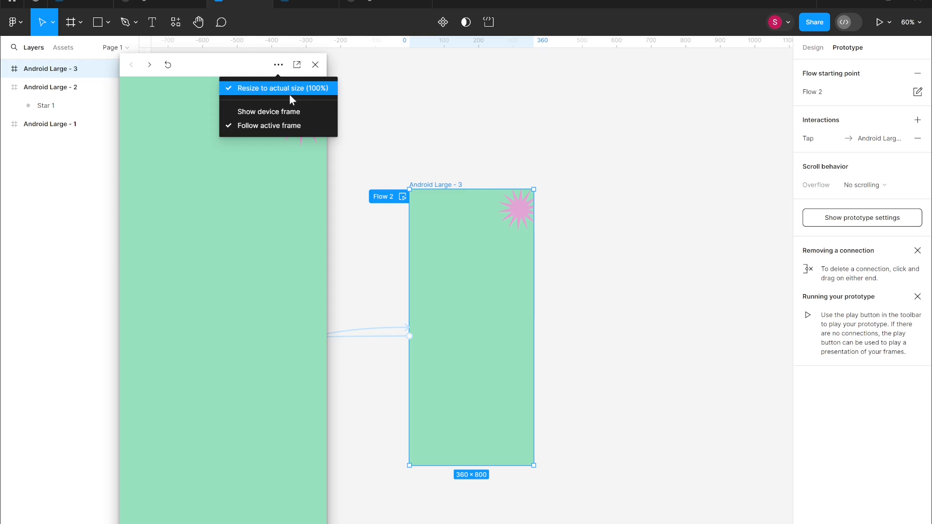
click(292, 111)
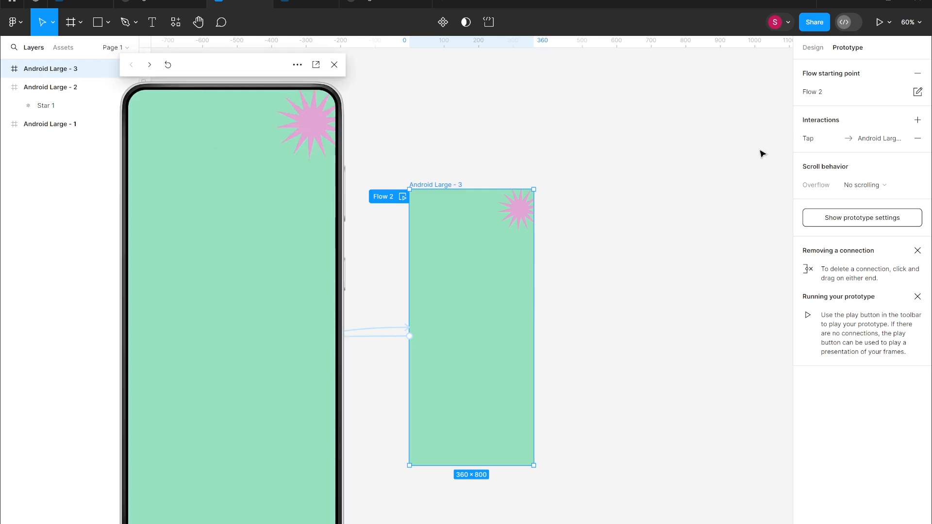
Open the prototype settings, fit all frames in view, and browse the available device list.
click(864, 219)
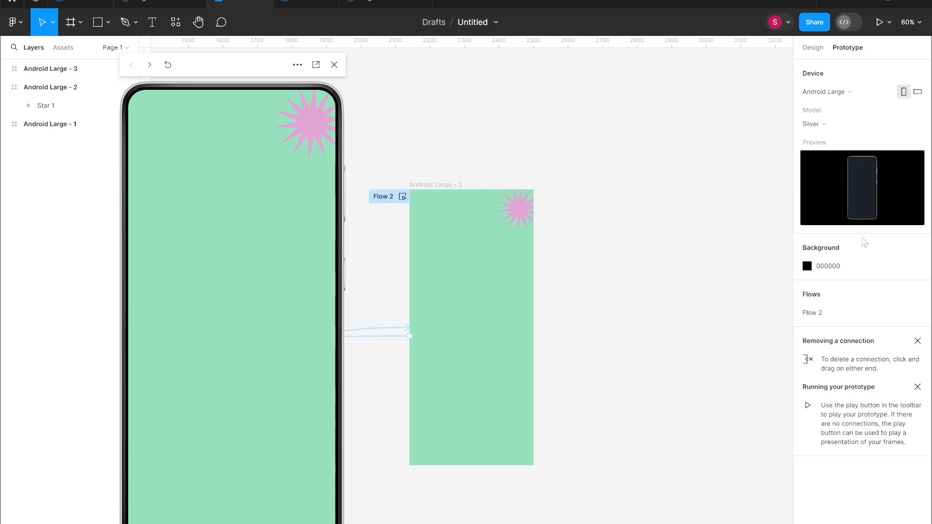
key(shift+1)
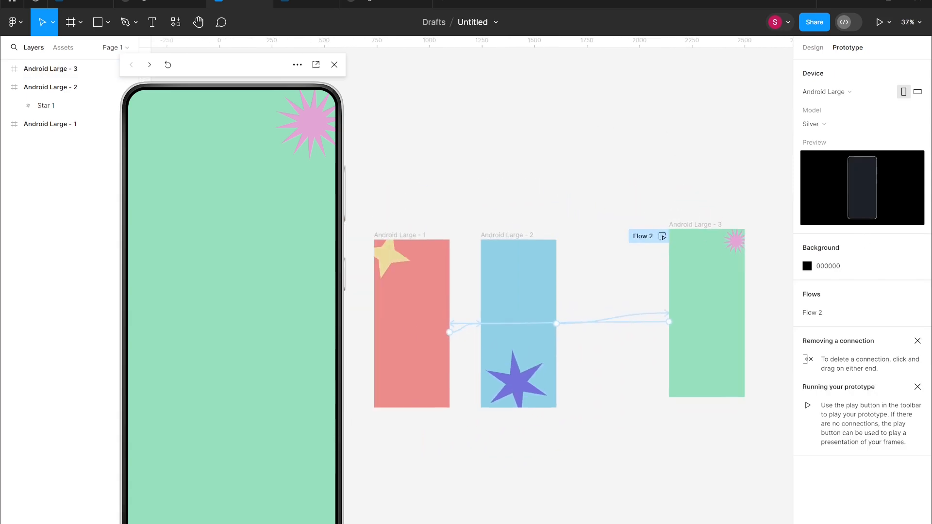
click(826, 92)
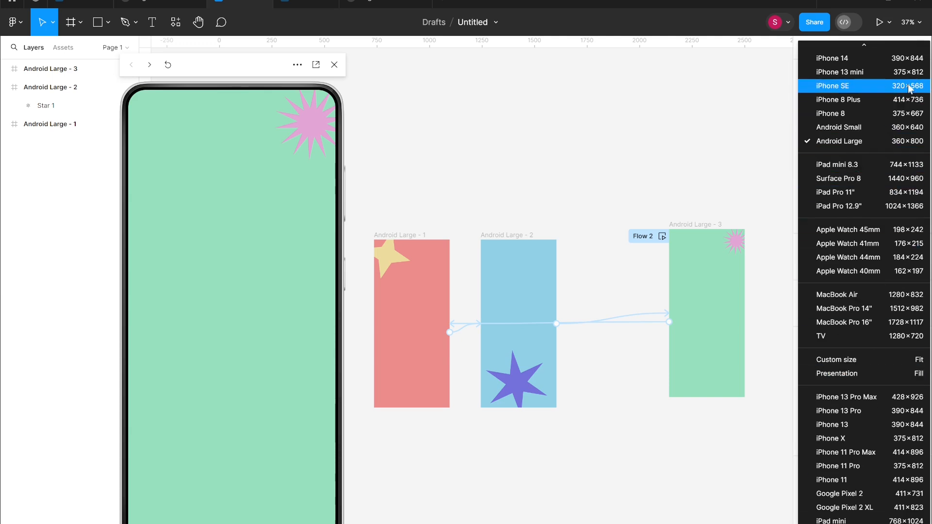
click(769, 120)
Try landscape orientation and the Grey model, then restore portrait orientation and the Silver model.
click(917, 92)
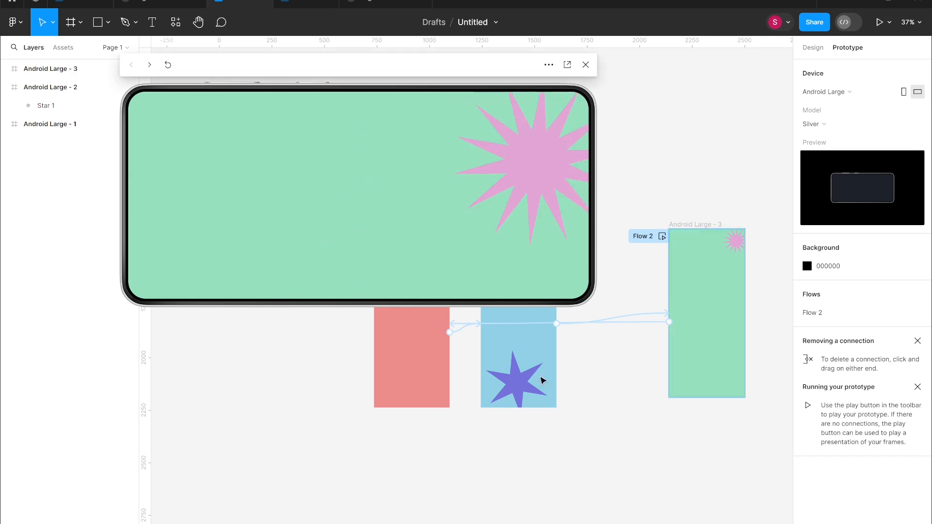
click(904, 92)
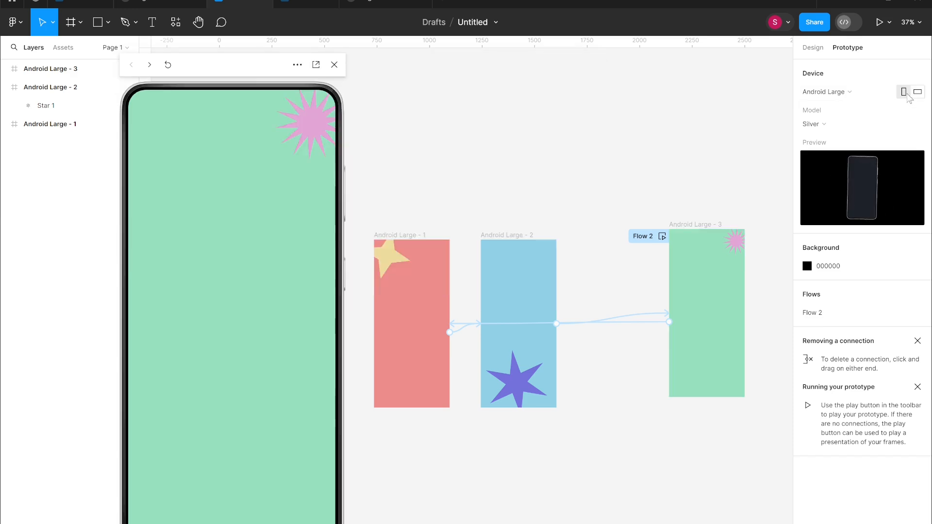
click(824, 128)
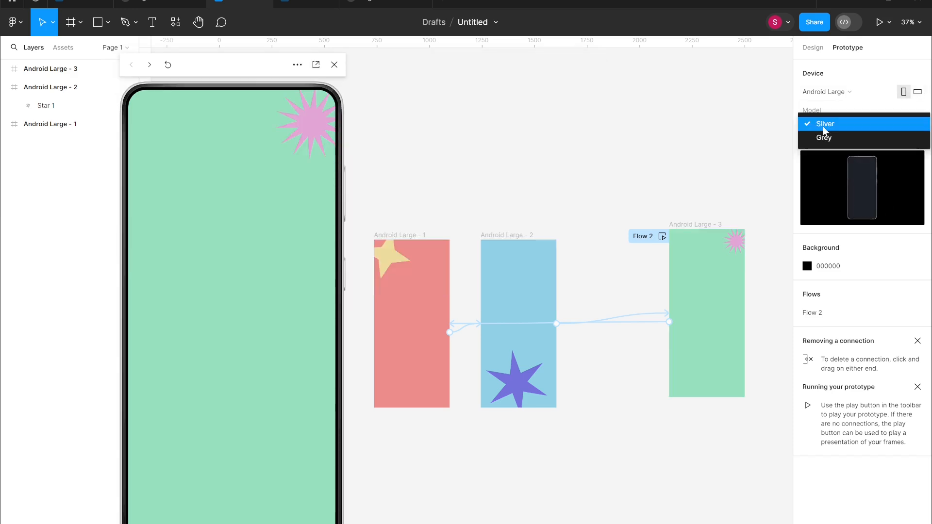
click(826, 138)
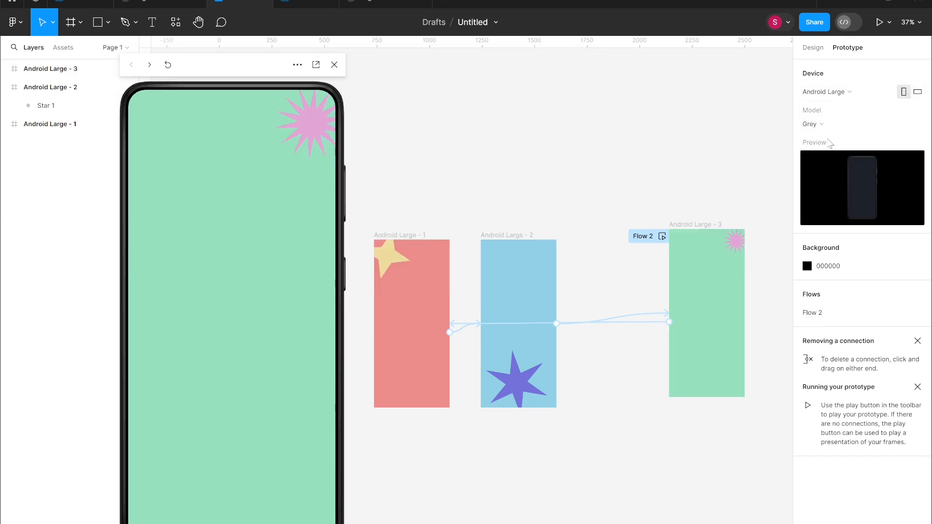
click(830, 128)
click(833, 110)
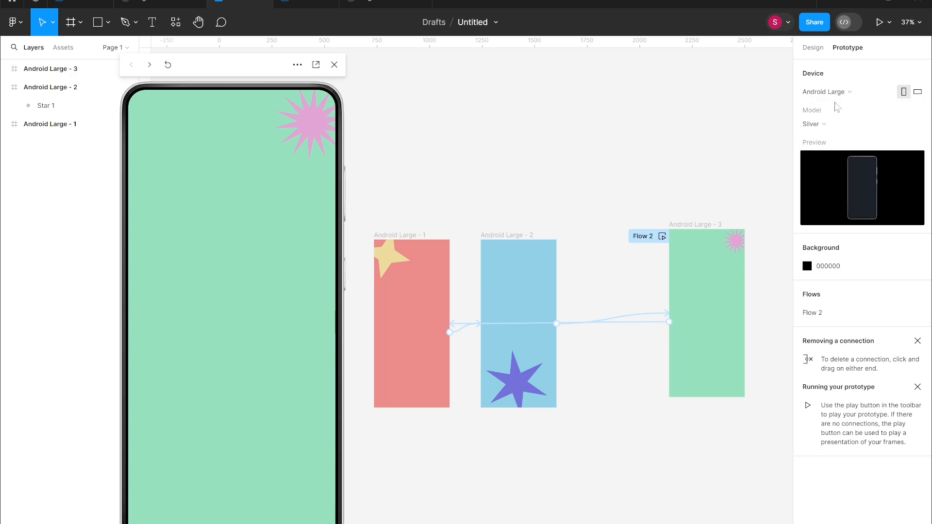
Set the prototype background colour to DF6A6A.
click(806, 266)
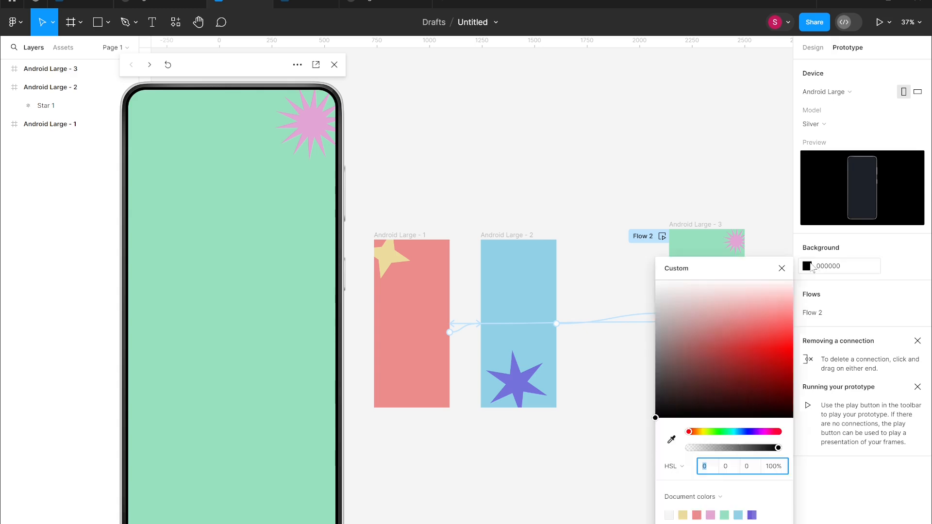
click(744, 329)
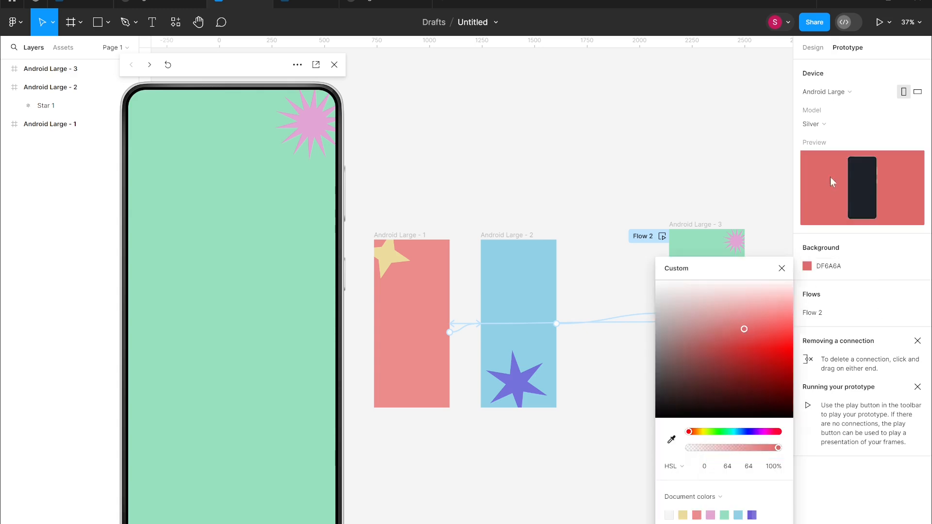
click(902, 264)
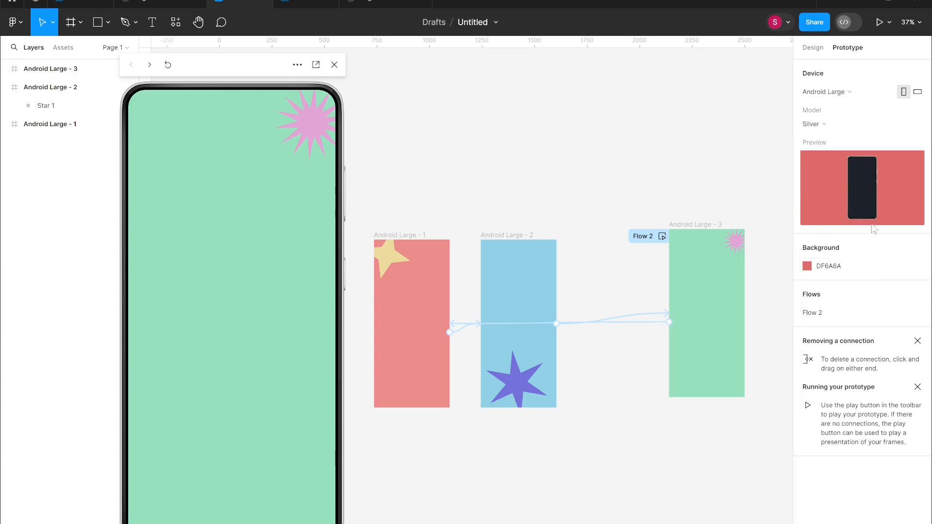
Present the prototype and tap through the frames to test it.
click(881, 22)
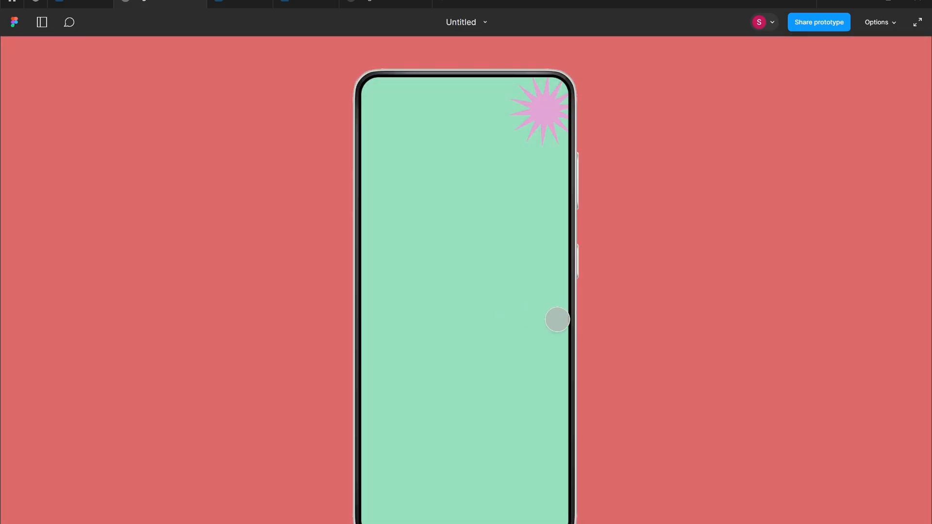
click(502, 299)
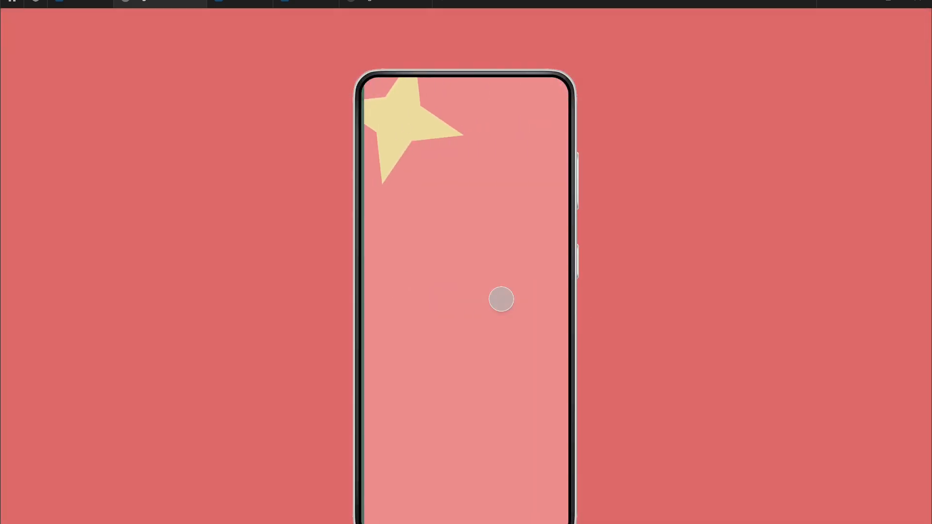
click(500, 299)
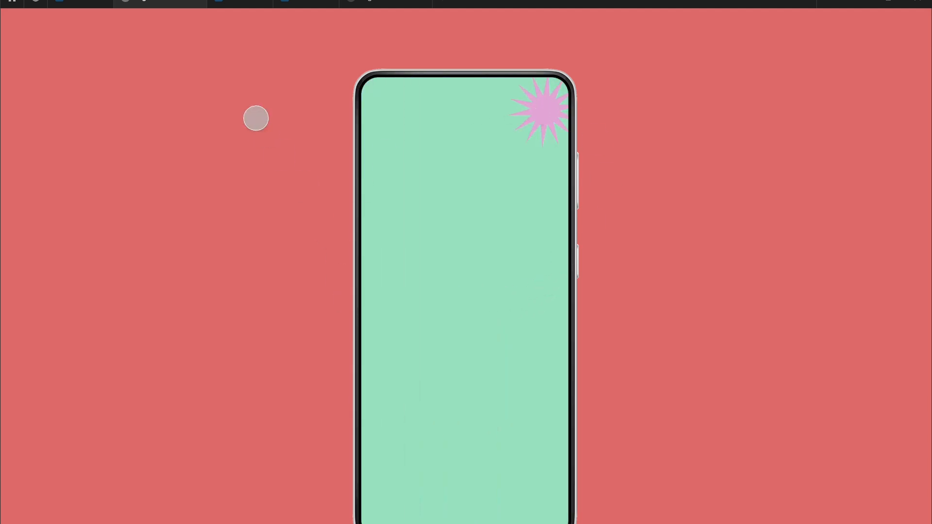
Switch back to the design file's editor tab.
mouse_move(148, 26)
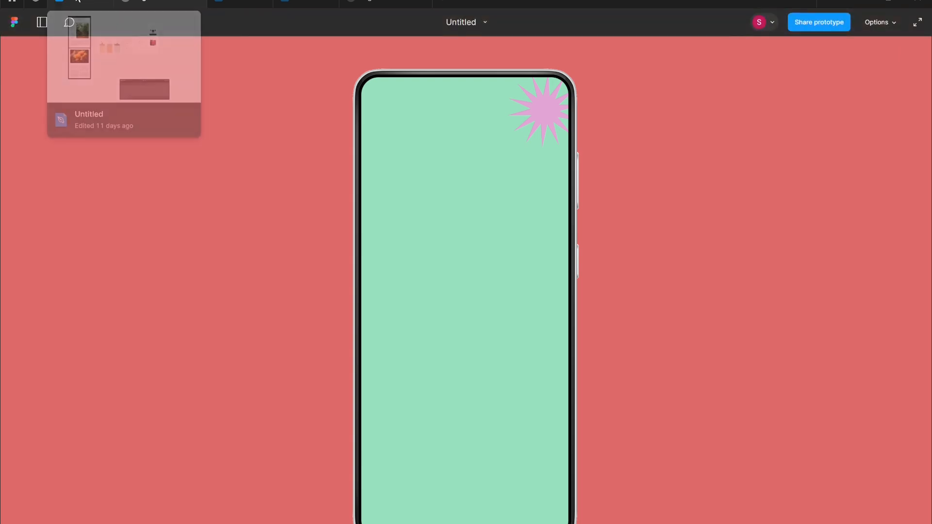
click(80, 4)
click(160, 4)
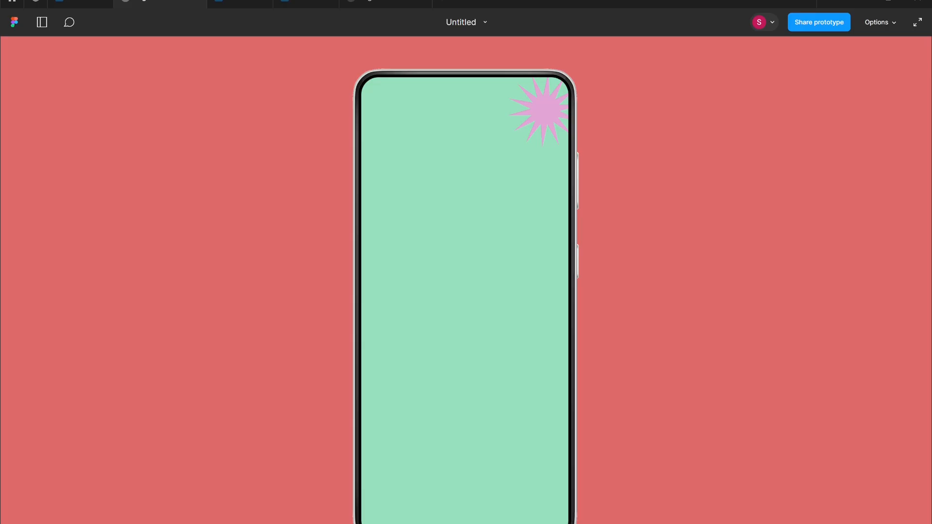
click(240, 4)
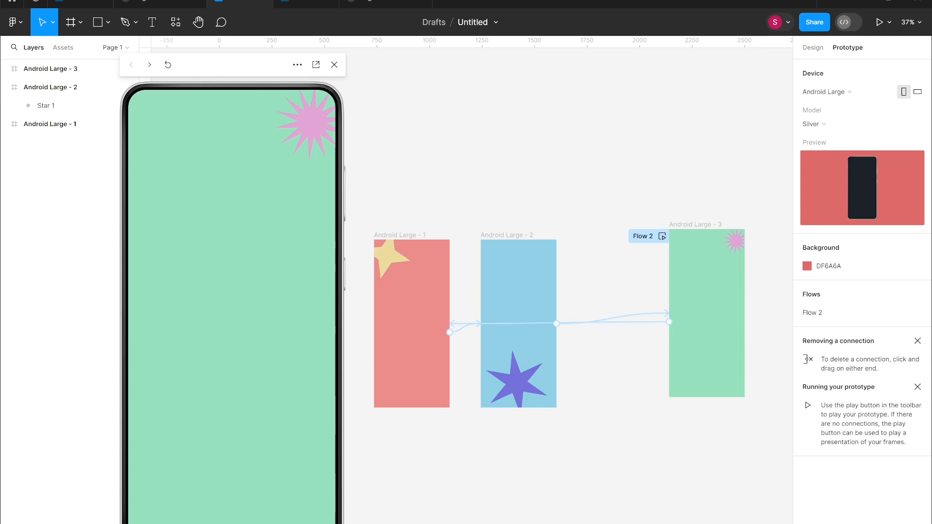